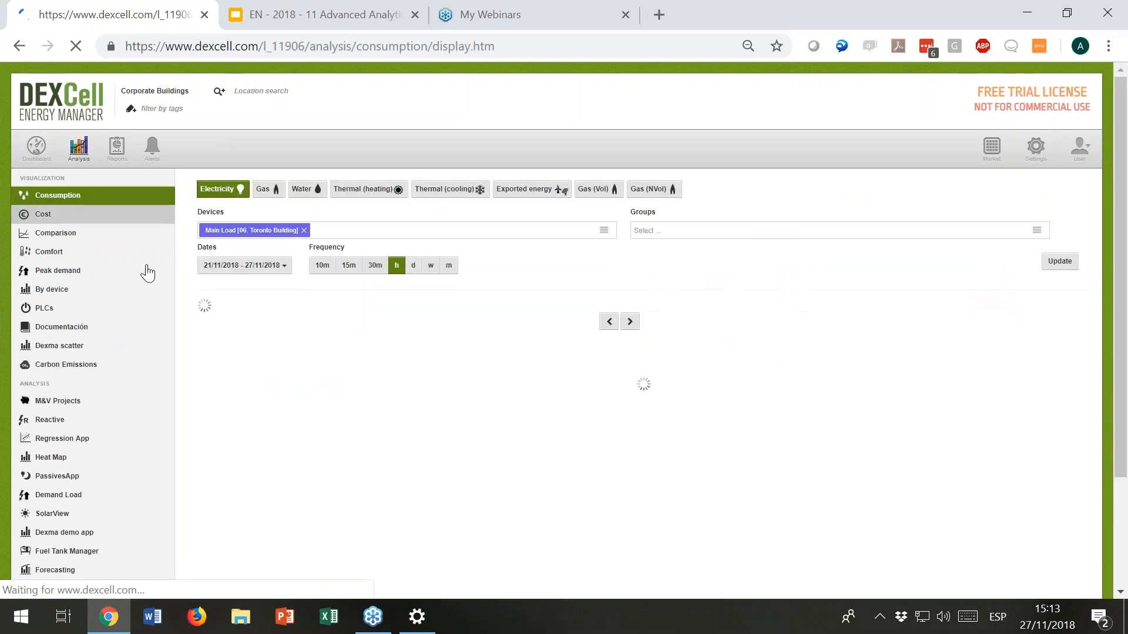
Step: Create a new analysis in Advanced Analytics
scroll(142, 254, "down", 2)
scroll(142, 254, "down", 4)
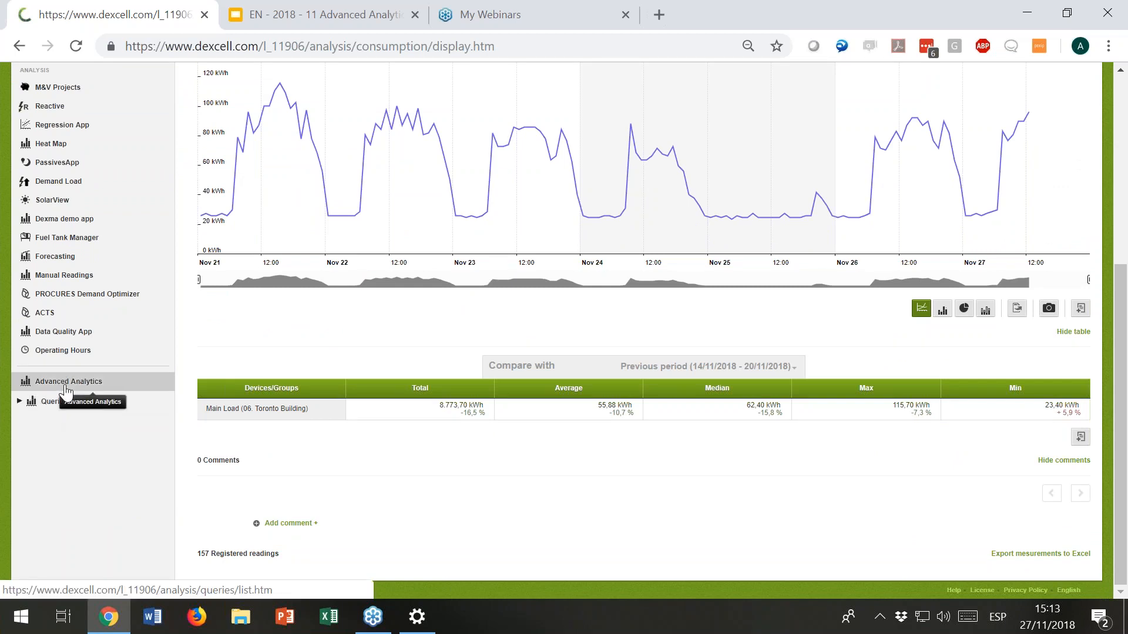
left_click(65, 387)
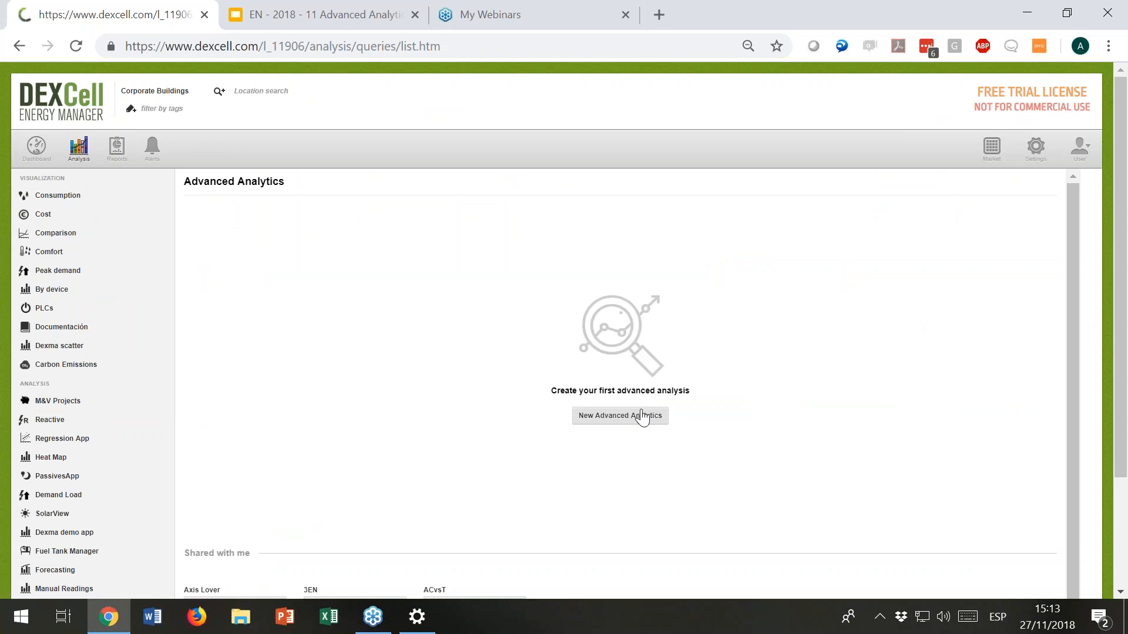
left_click(610, 426)
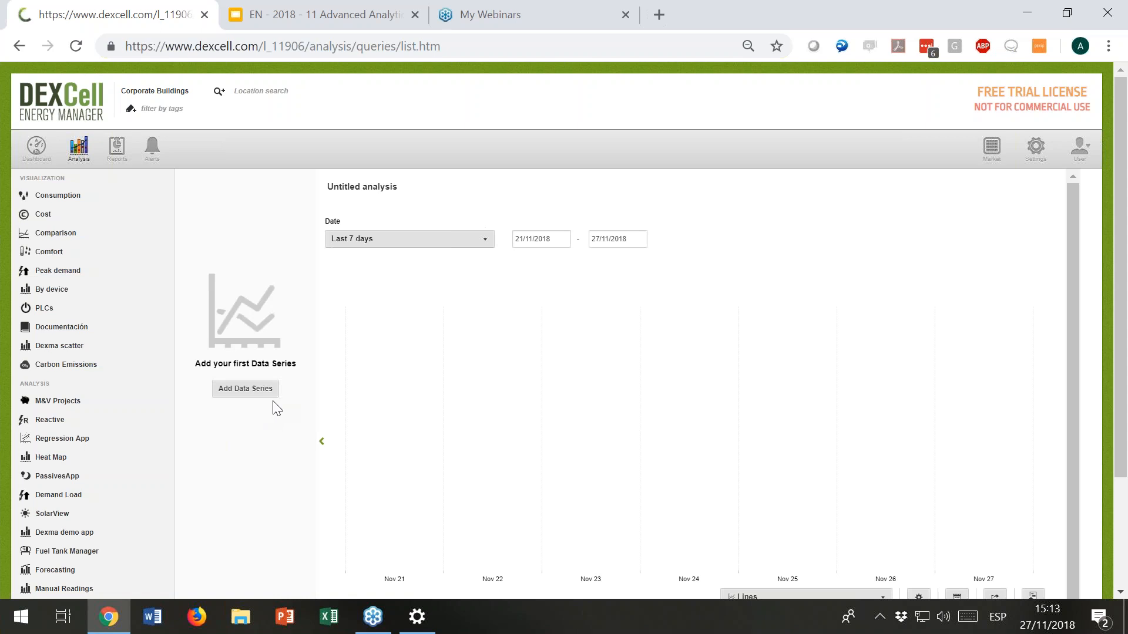
Step: Add a single-device data series for Active Energy of 1st Floor [02. Luxemburg Building] at hourly resolution
left_click(239, 391)
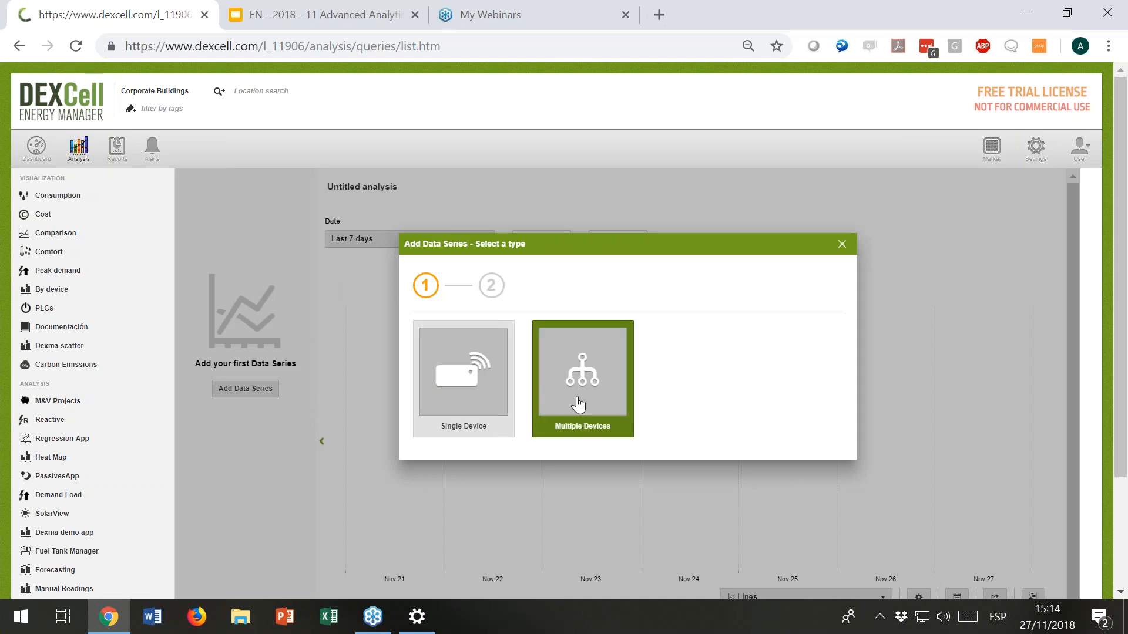
left_click(479, 389)
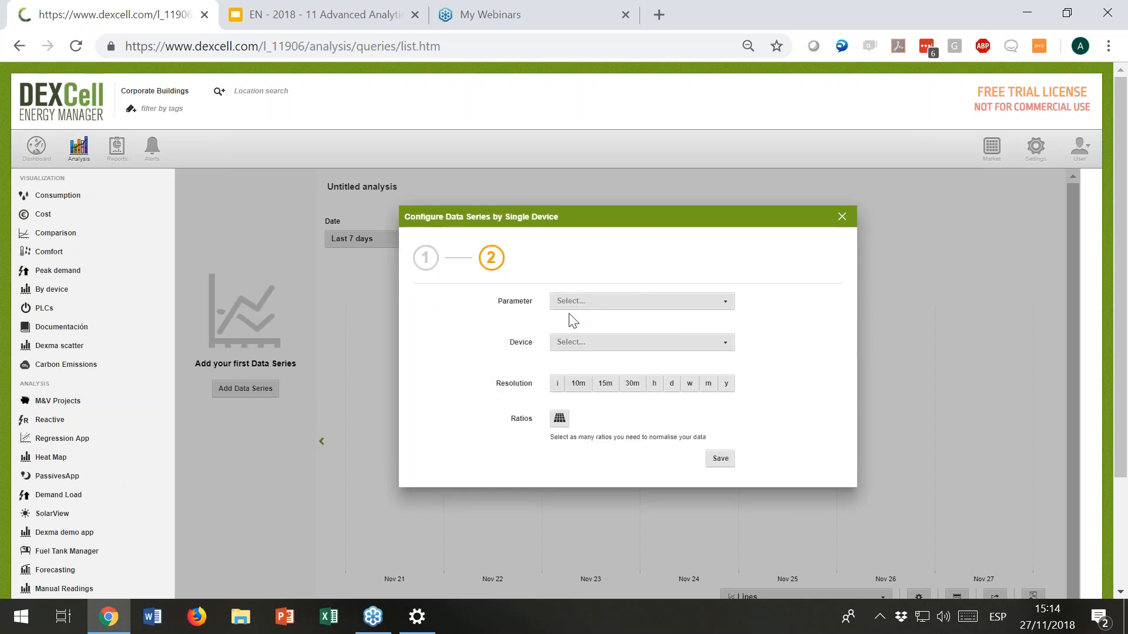
left_click(586, 300)
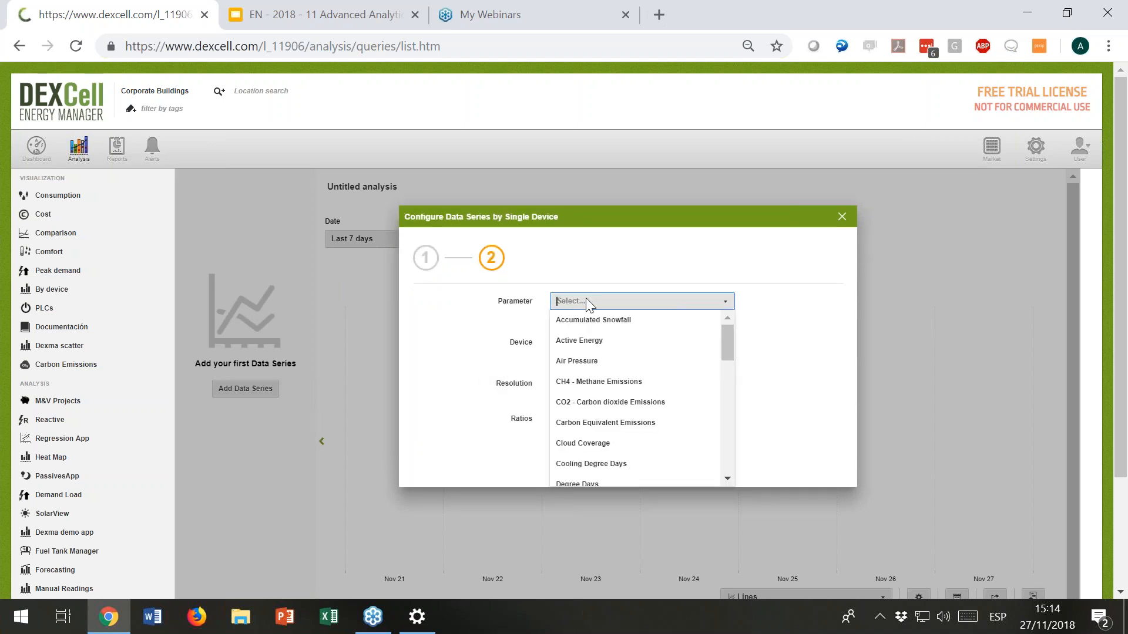
type("act")
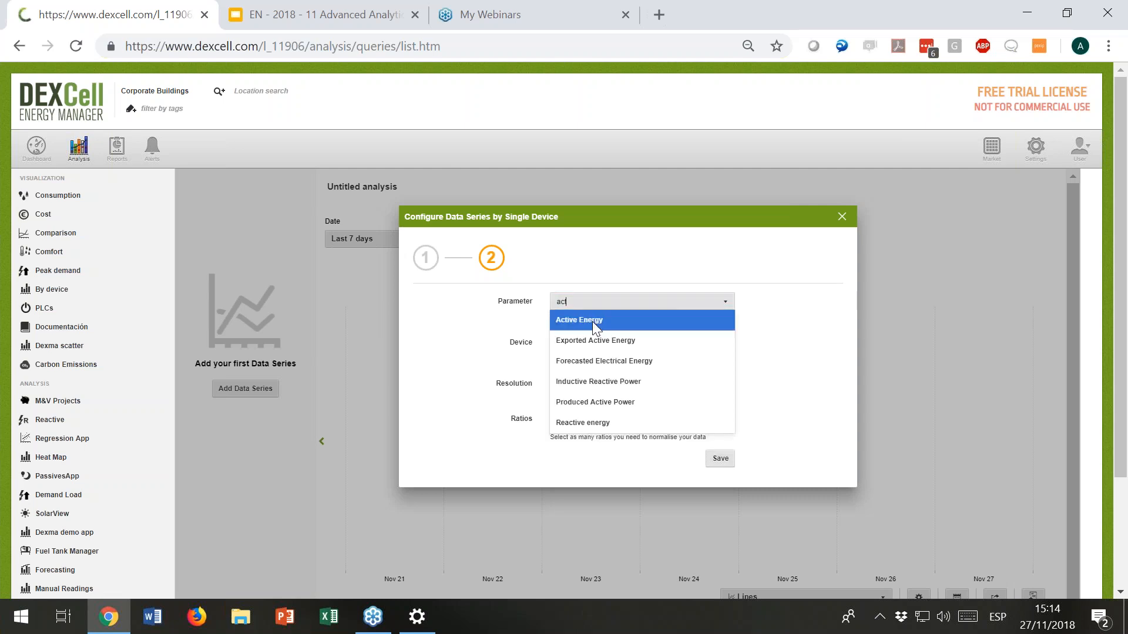
left_click(592, 321)
left_click(601, 339)
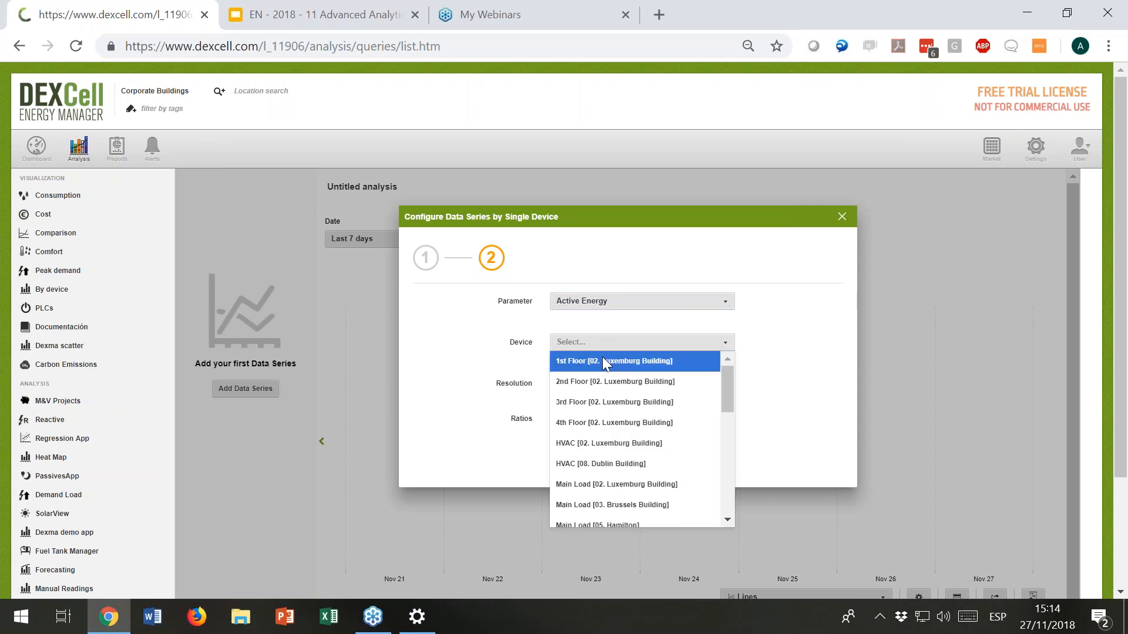
left_click(604, 362)
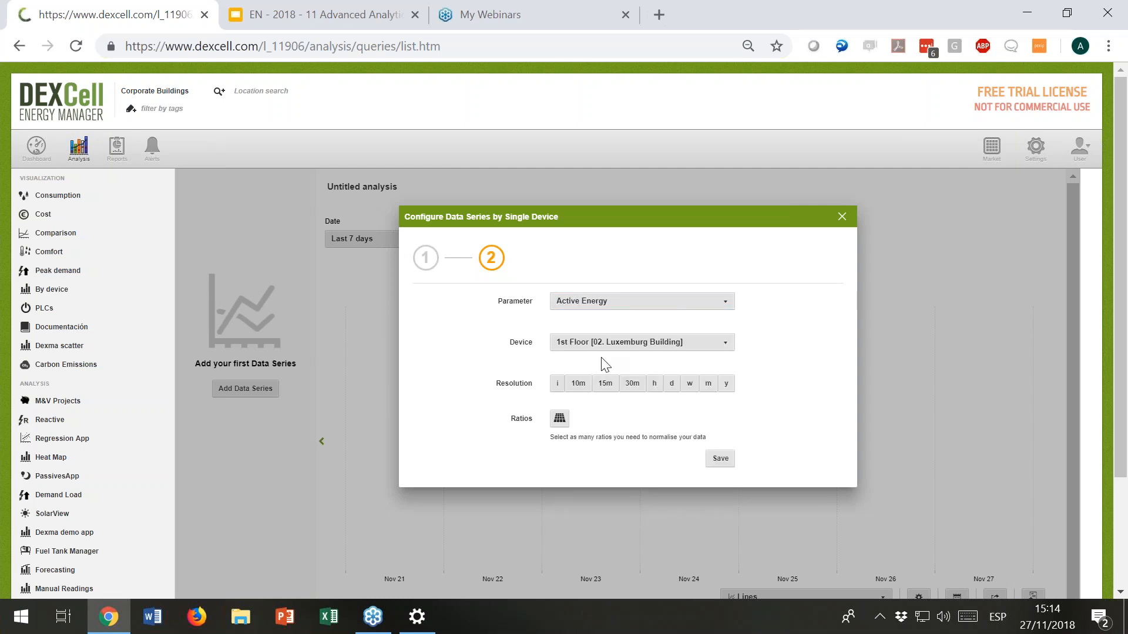
left_click(656, 384)
left_click(720, 458)
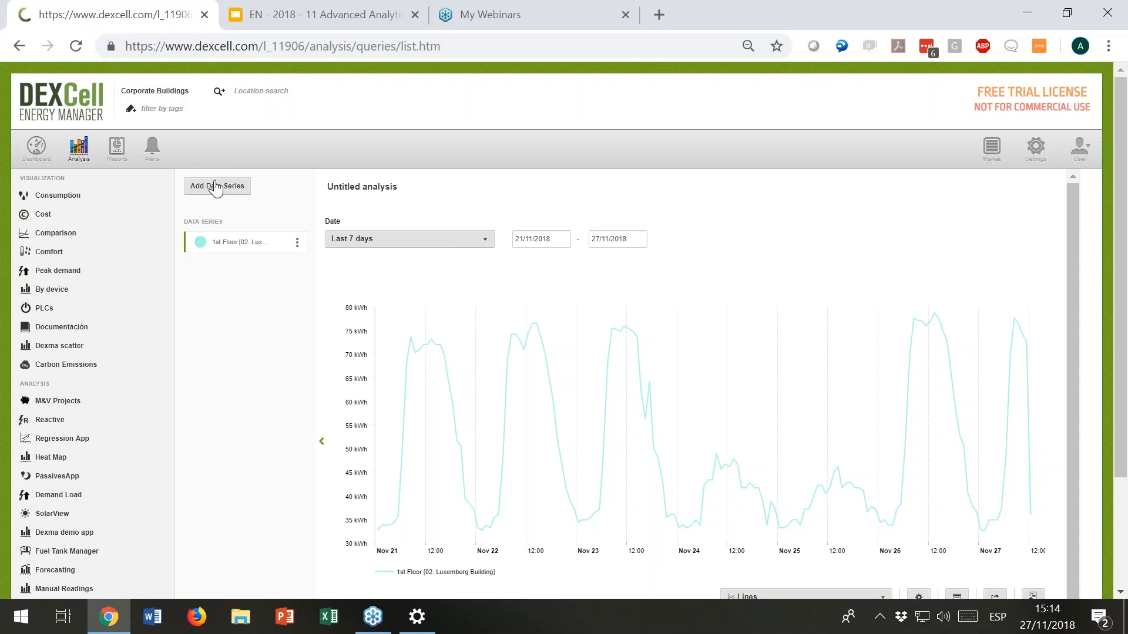
Step: Open the 1st Floor series for editing, look through the selectable devices, and close it without saving
left_click(297, 243)
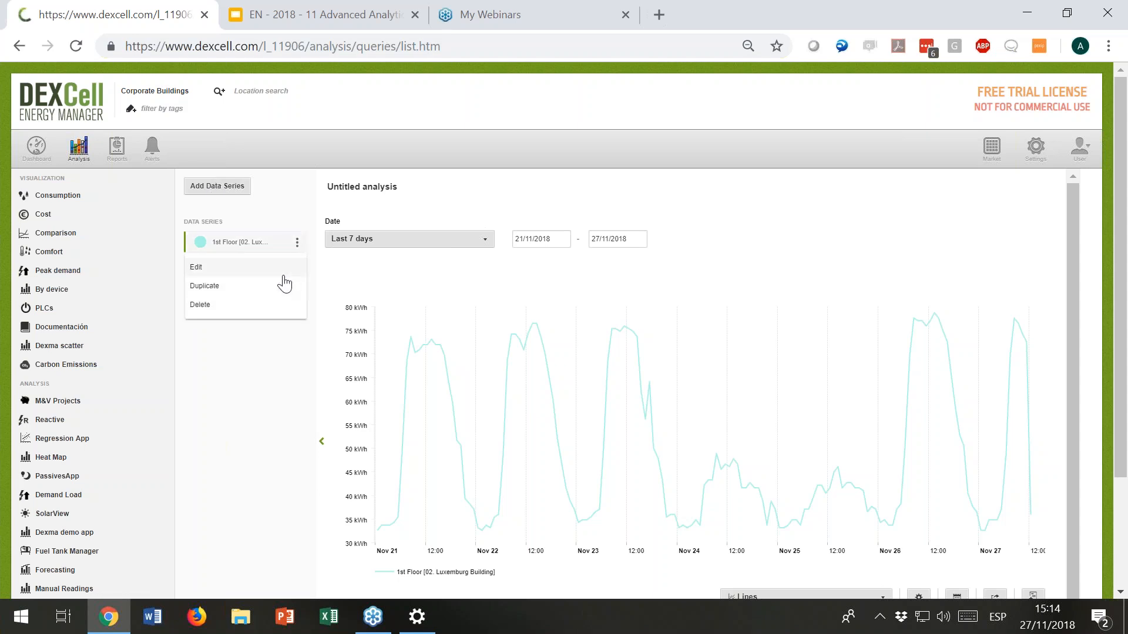
left_click(266, 273)
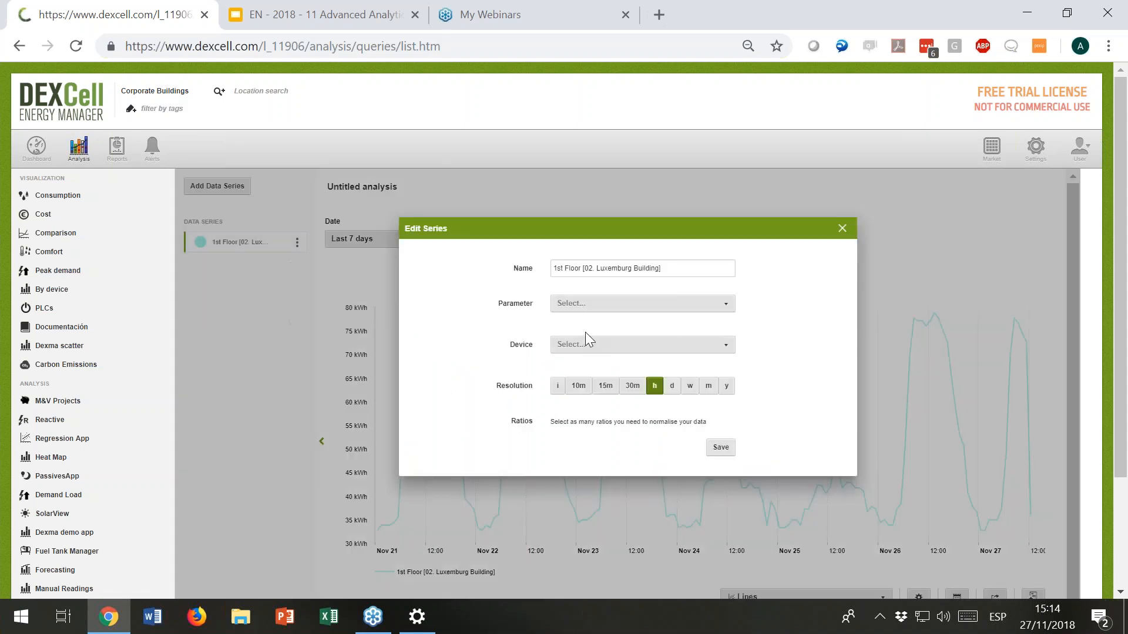
left_click(583, 339)
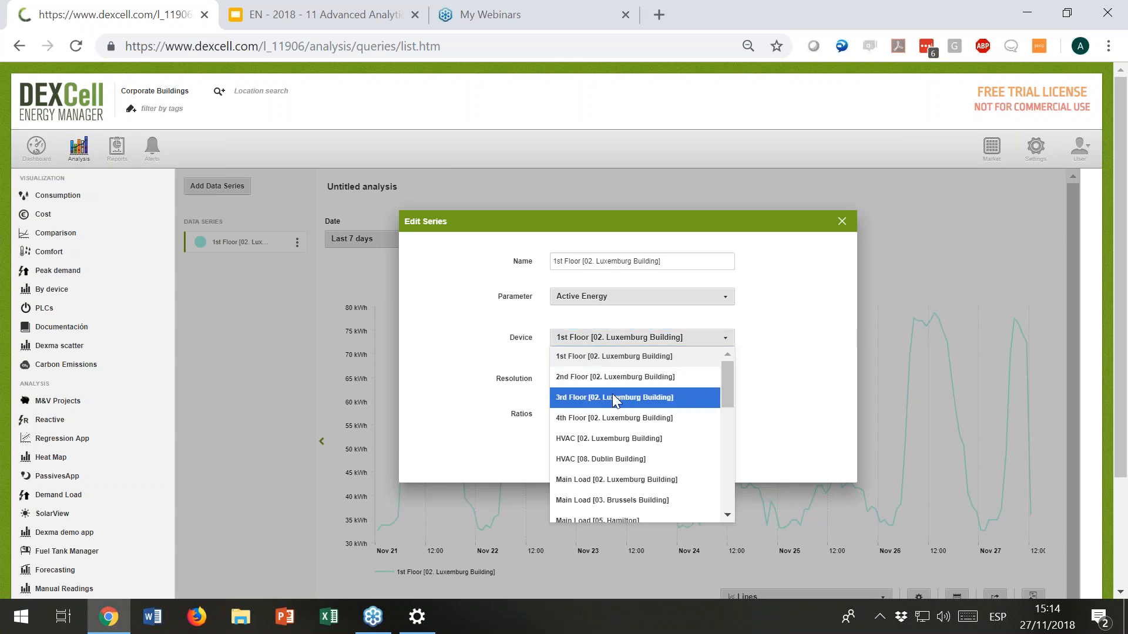
scroll(611, 393, "down", 2)
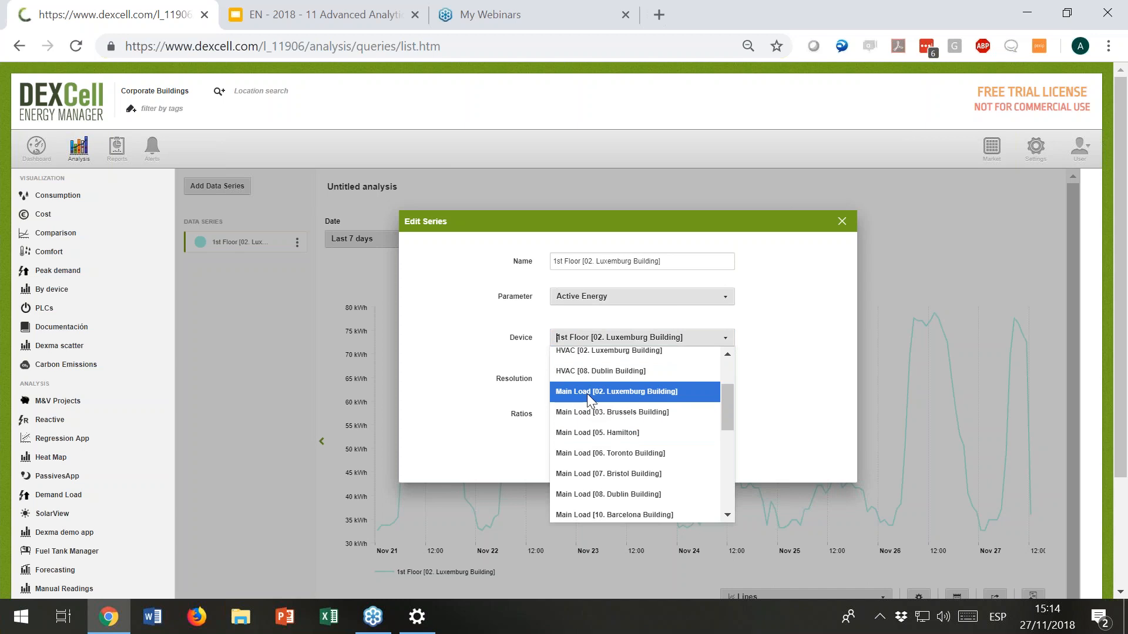
left_click(841, 222)
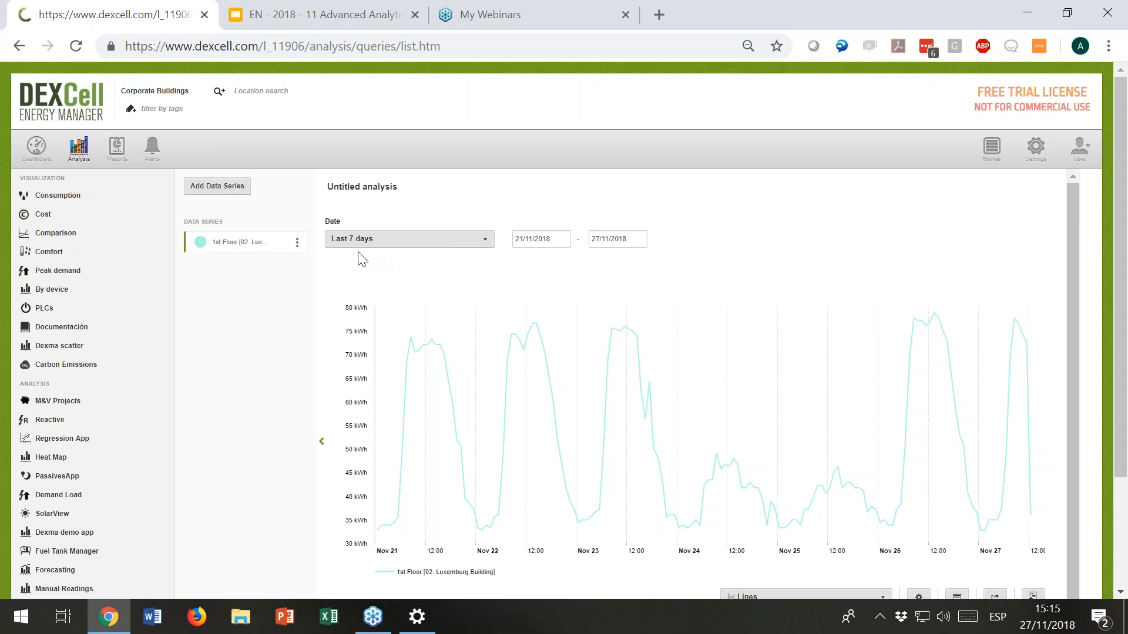
Step: Delete the 1st Floor [02. Luxemburg Building] data series from the analysis
left_click(296, 243)
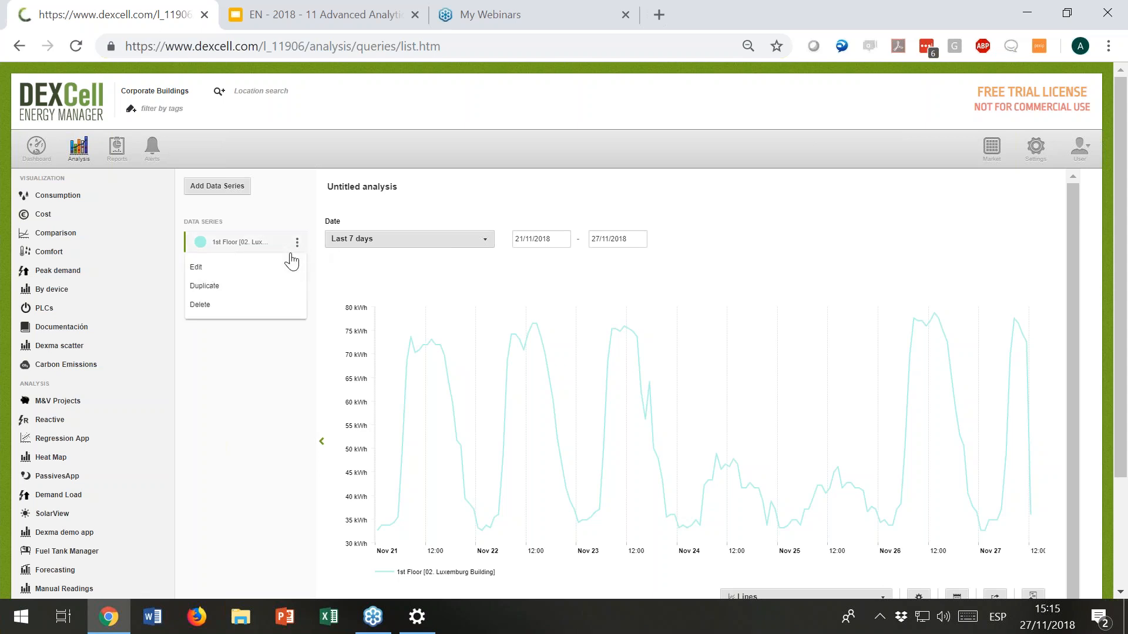
left_click(260, 305)
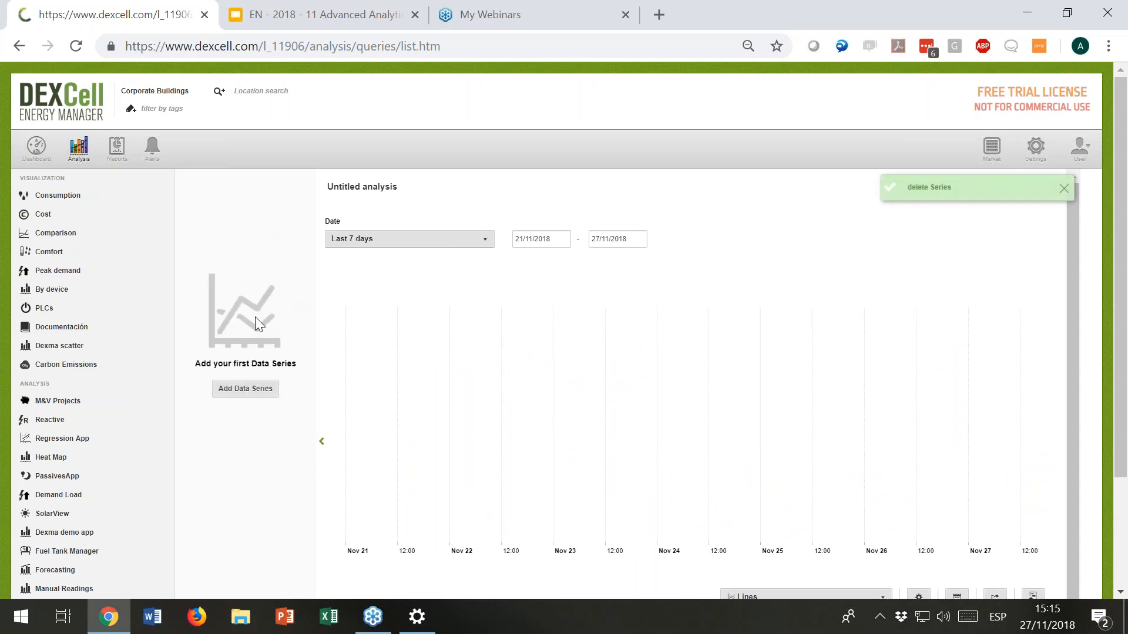
Step: Start a multiple-devices data series with parameter Active Energy, reference device Main supply and hierarchy level Corporate Buildings
left_click(245, 390)
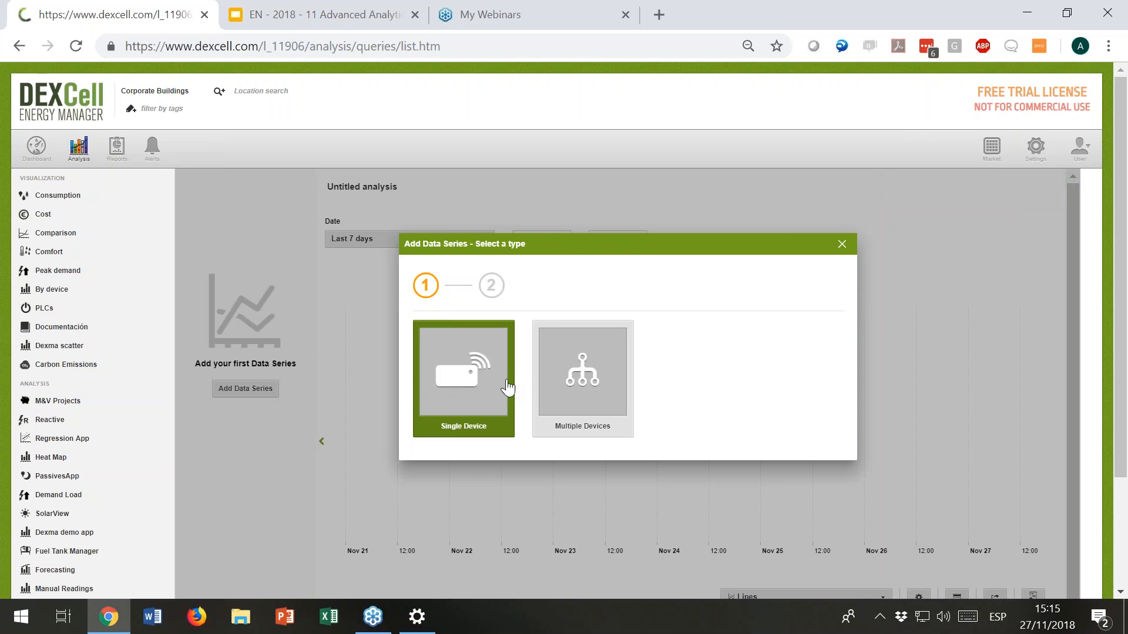
left_click(585, 395)
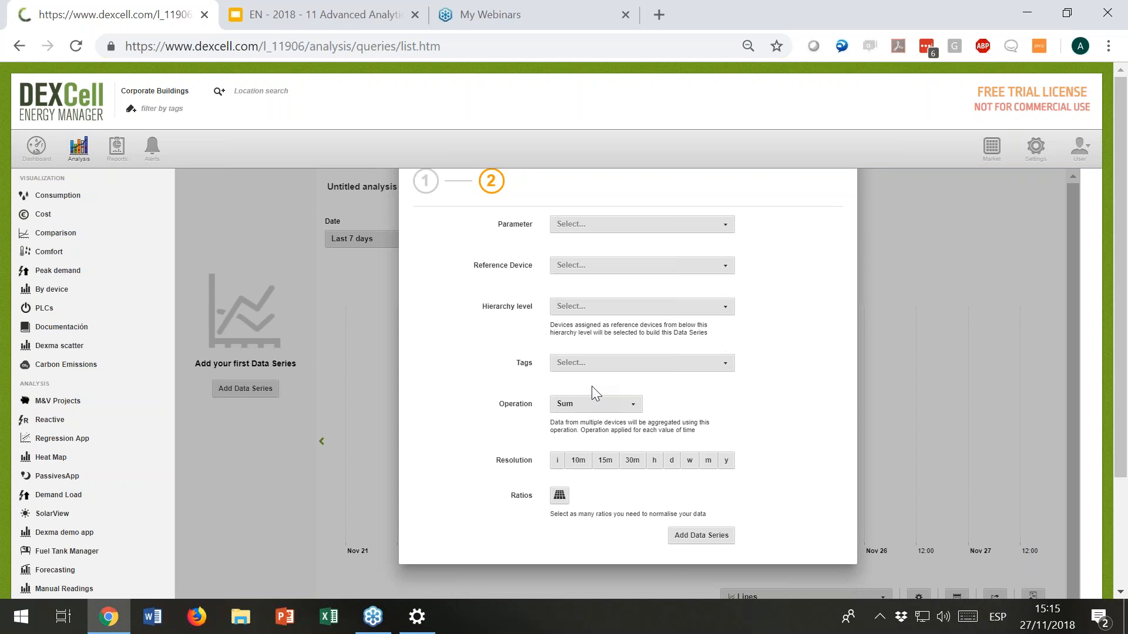
left_click(665, 225)
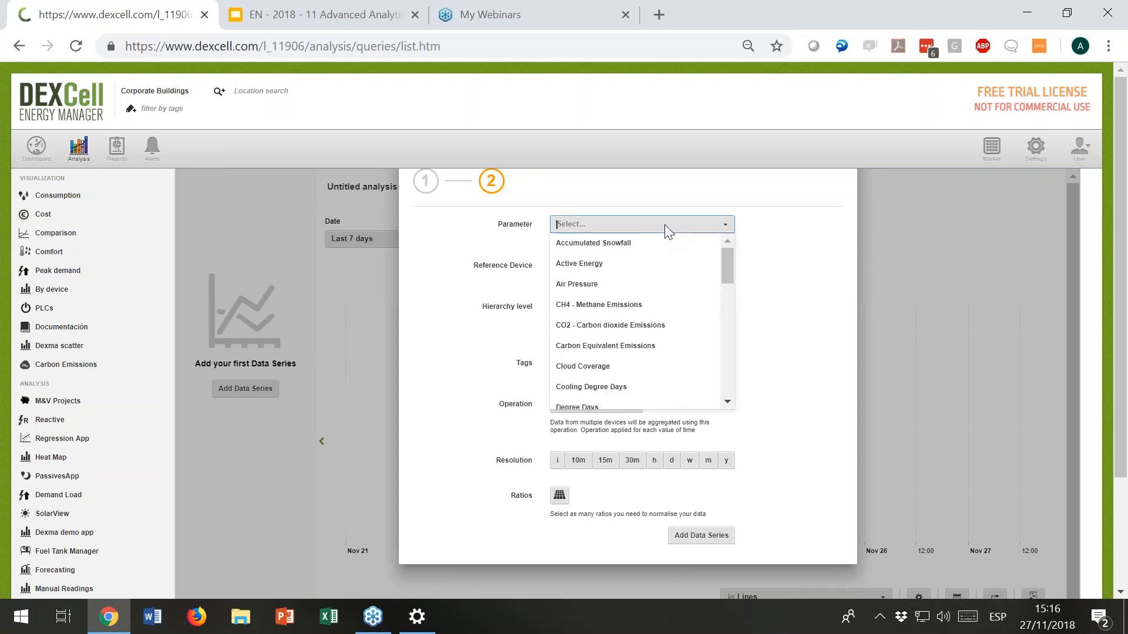
left_click(597, 265)
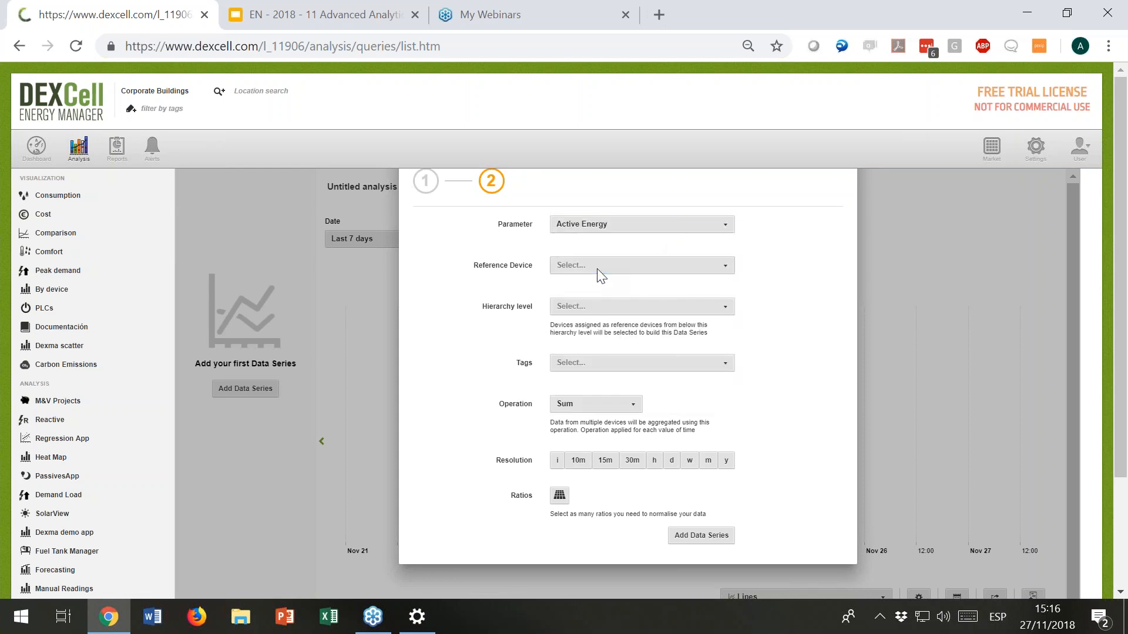
left_click(595, 265)
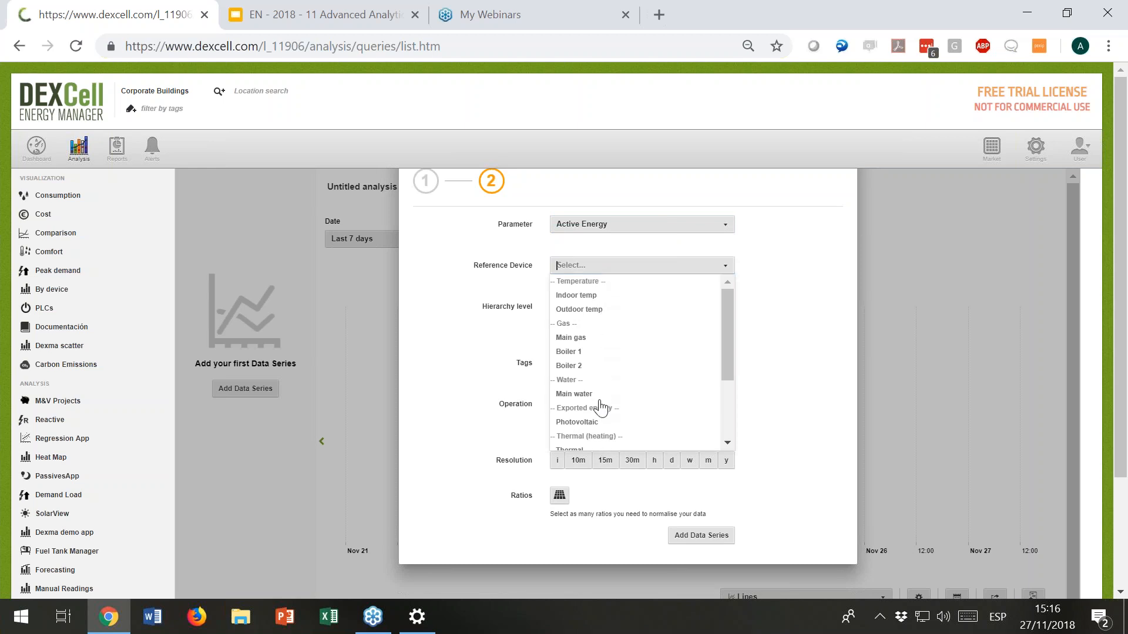
scroll(599, 406, "down", 3)
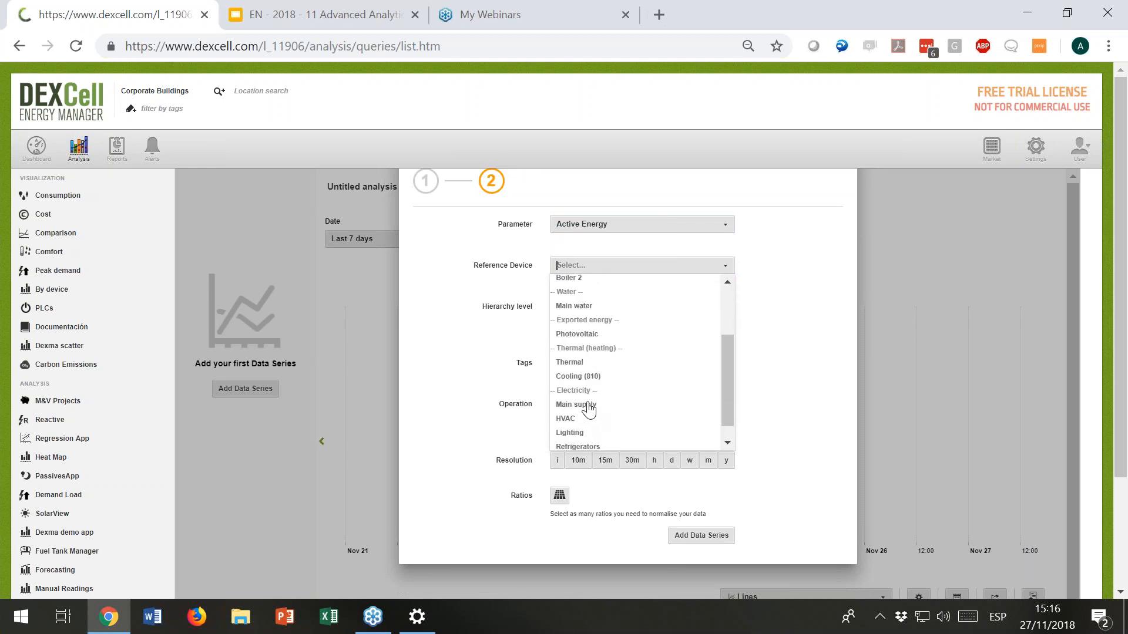
left_click(588, 407)
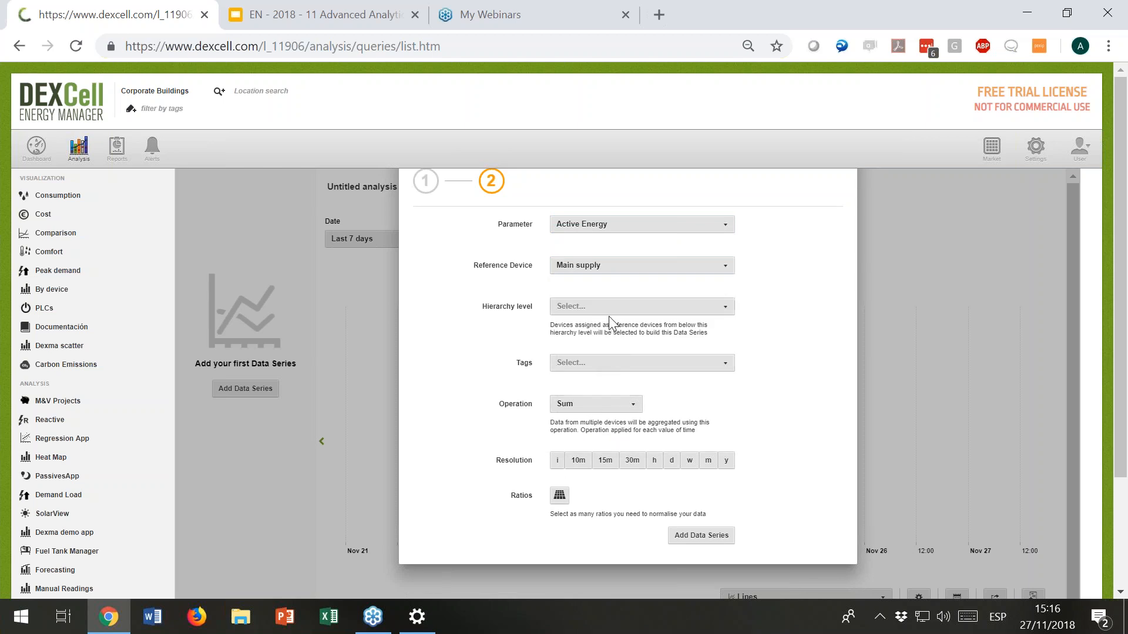
left_click(626, 309)
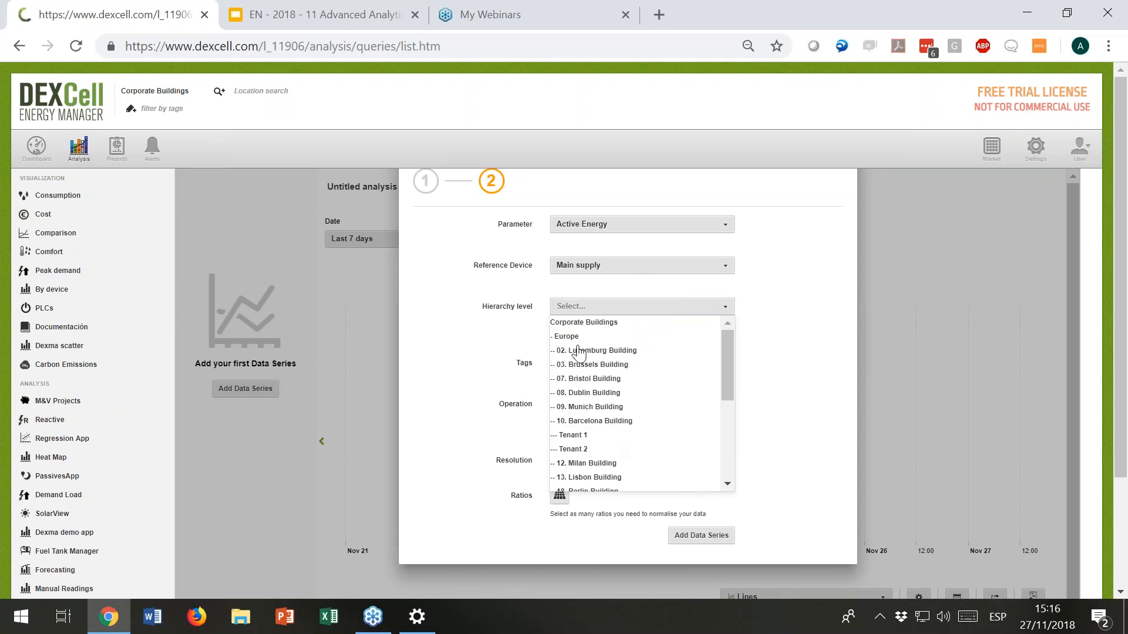
left_click(576, 323)
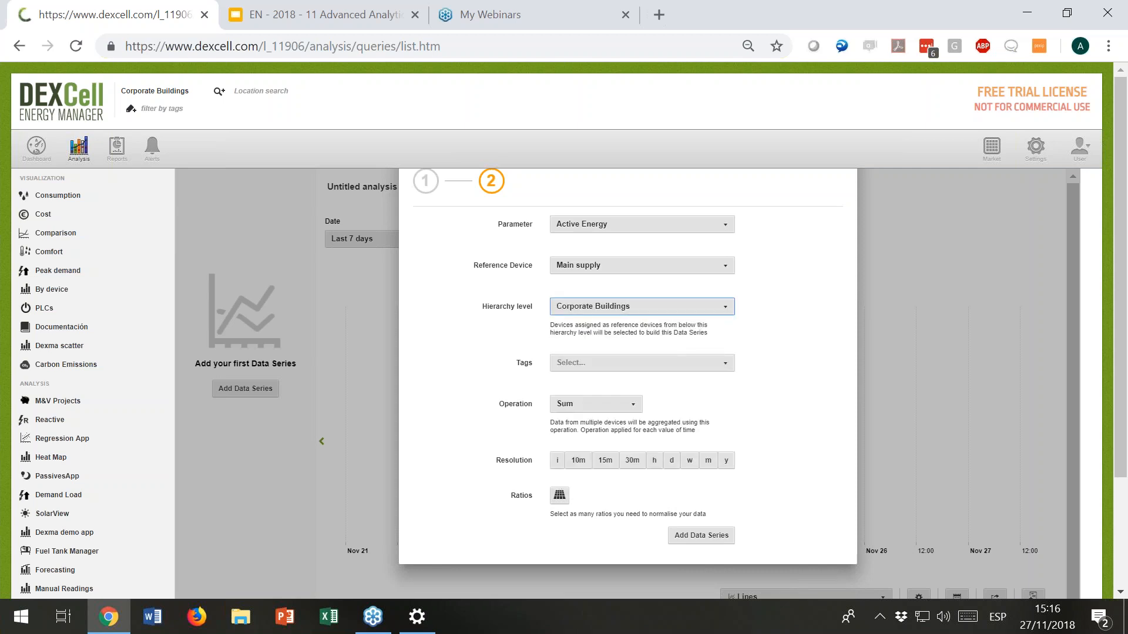
left_click(664, 350)
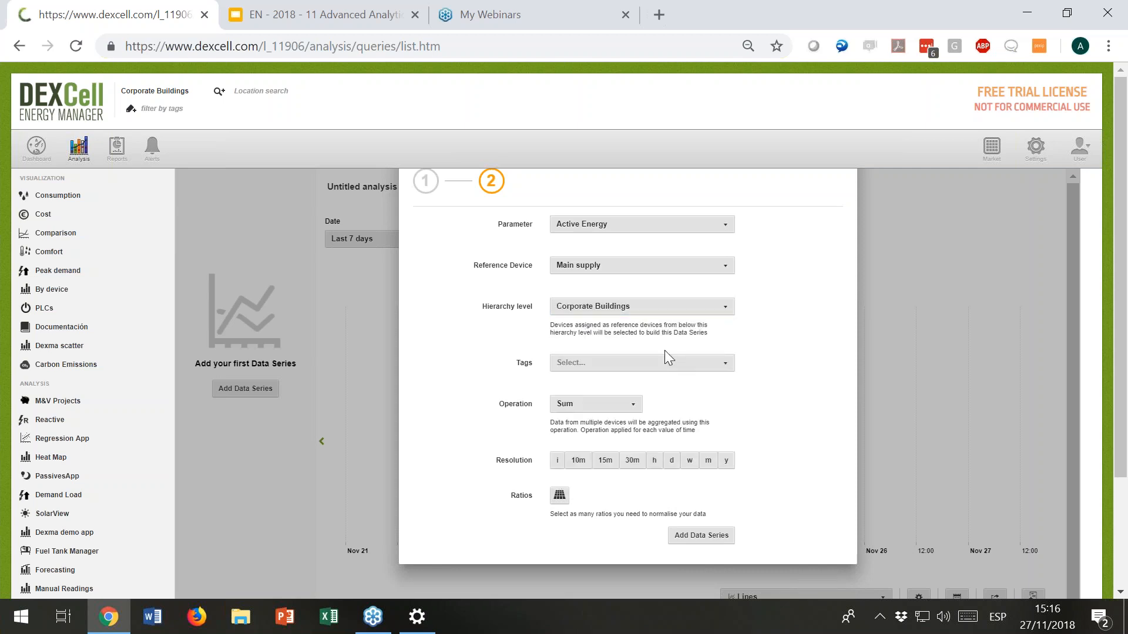
Step: Review the aggregation operations and tags available for the multiple-devices series without changing either setting
left_click(612, 403)
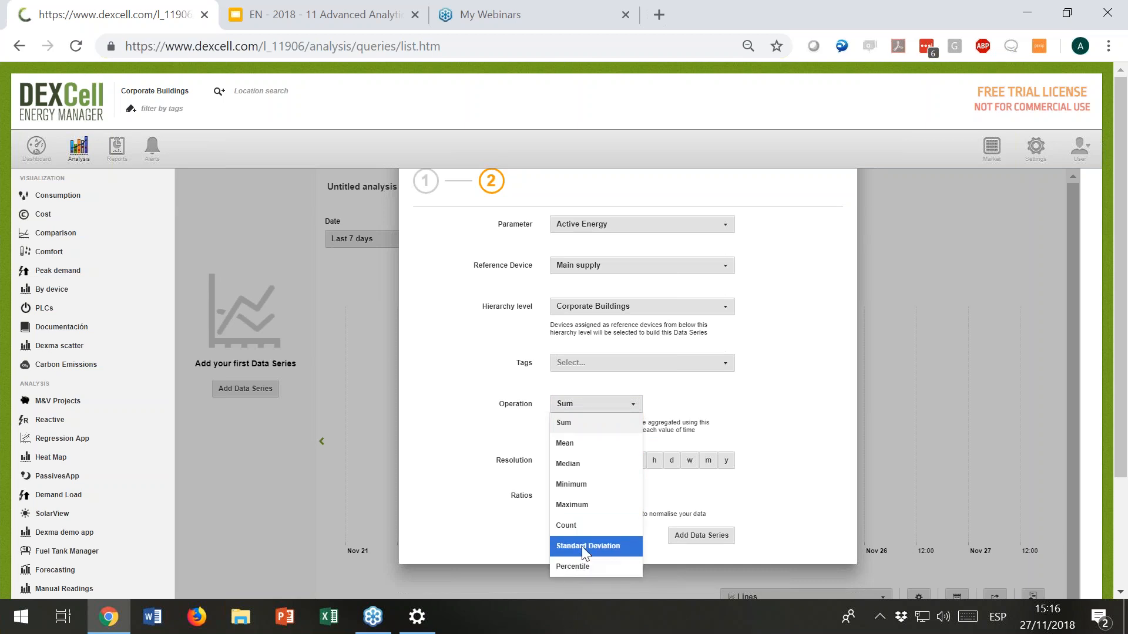
left_click(746, 410)
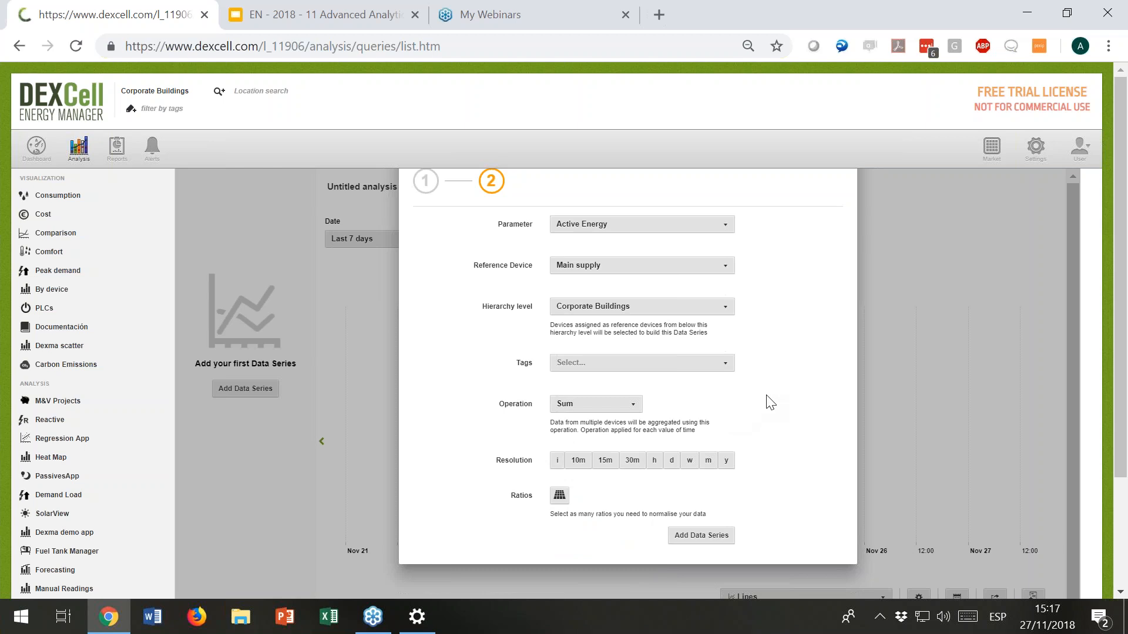
left_click(684, 359)
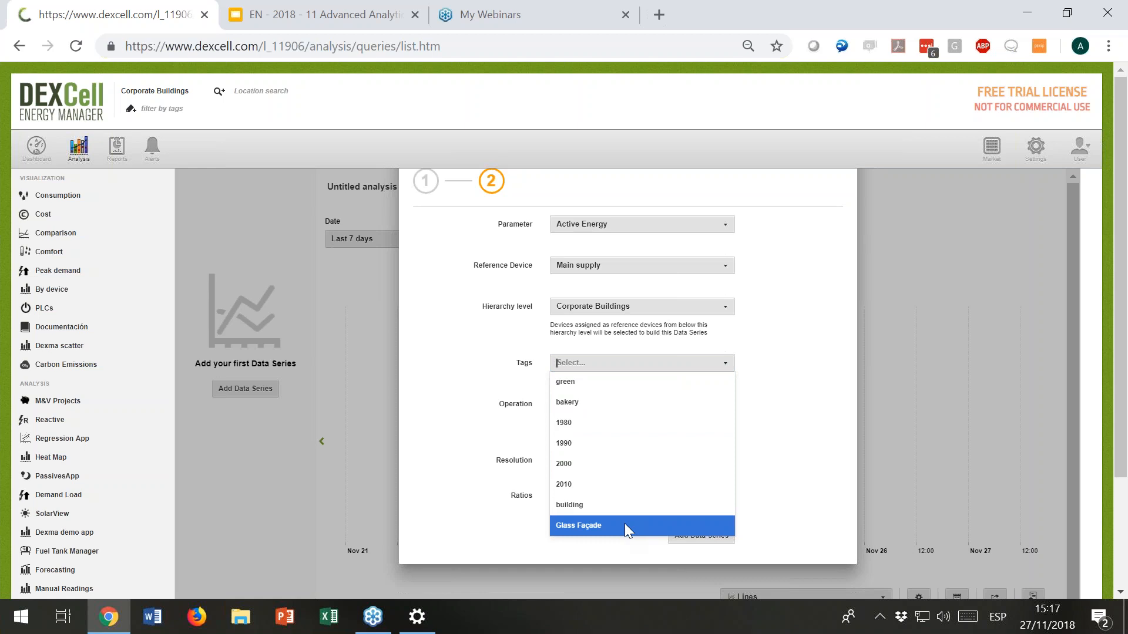
left_click(790, 453)
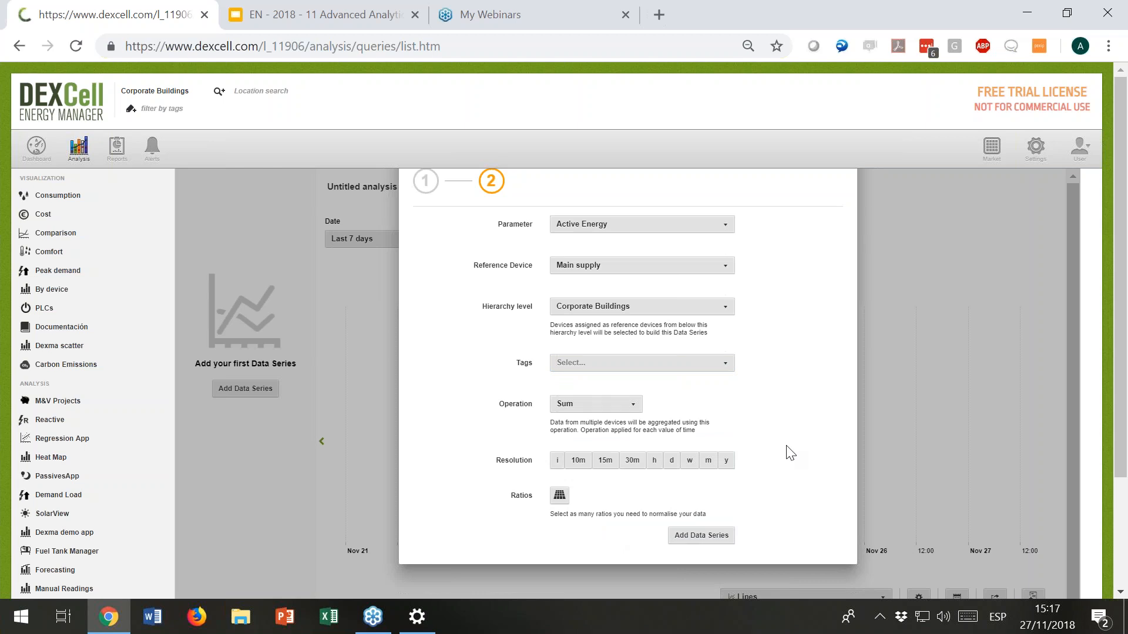
left_click(658, 361)
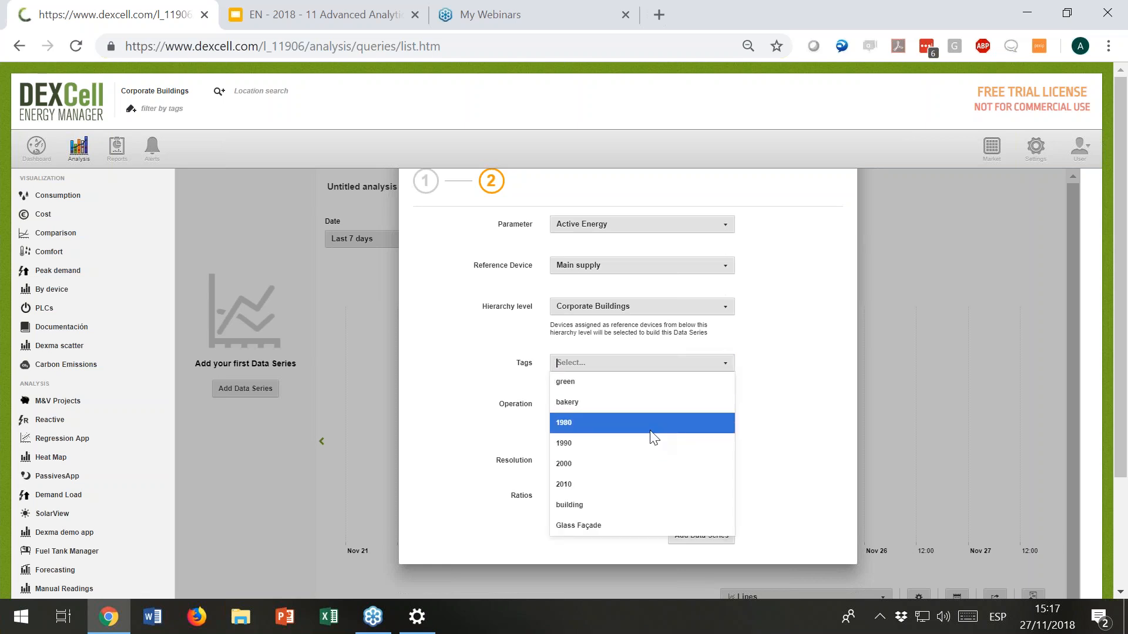
left_click(764, 455)
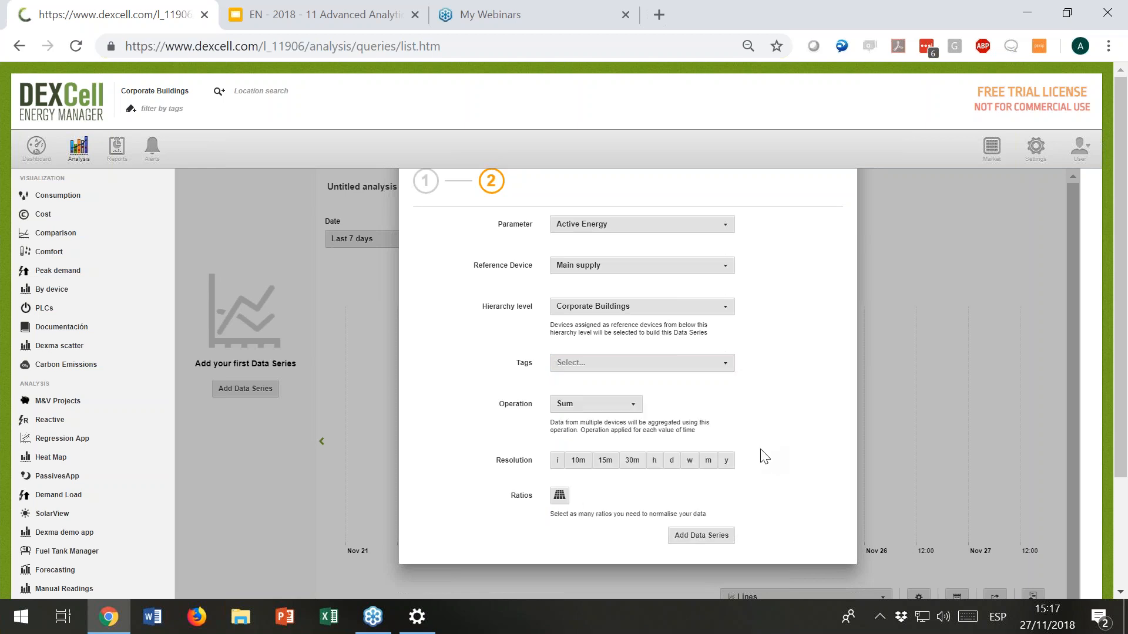
Step: Set the series resolution to daily and add the data series to the analysis
left_click(671, 465)
left_click(698, 536)
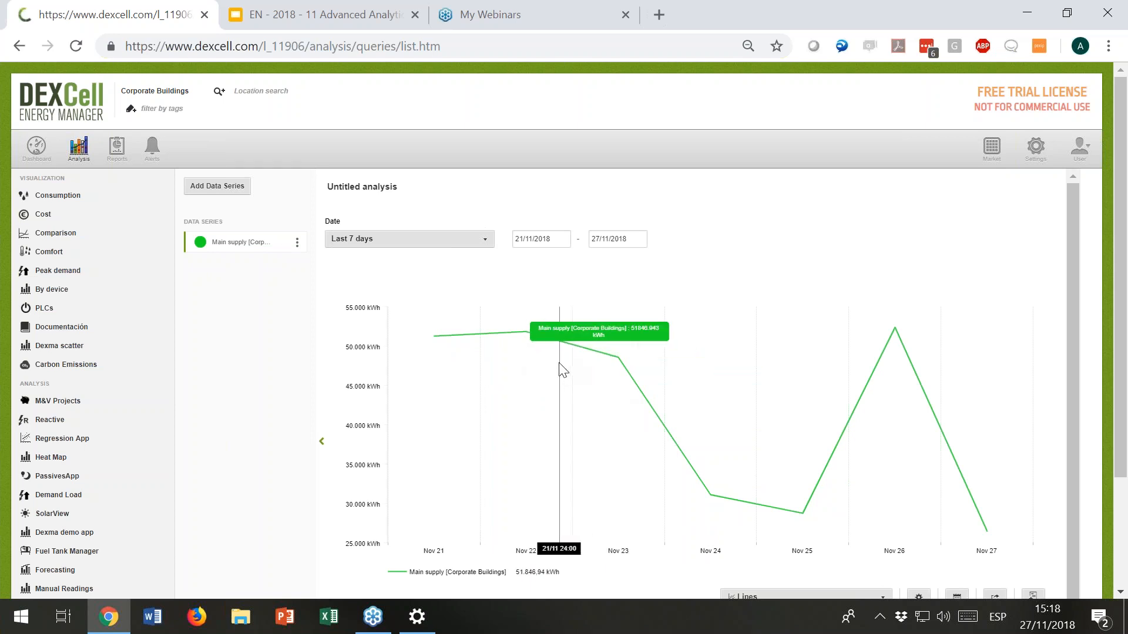
Step: Set the analysis date range to 01/09/2018 - 30/09/2018 and examine the resulting main supply chart
left_click(490, 239)
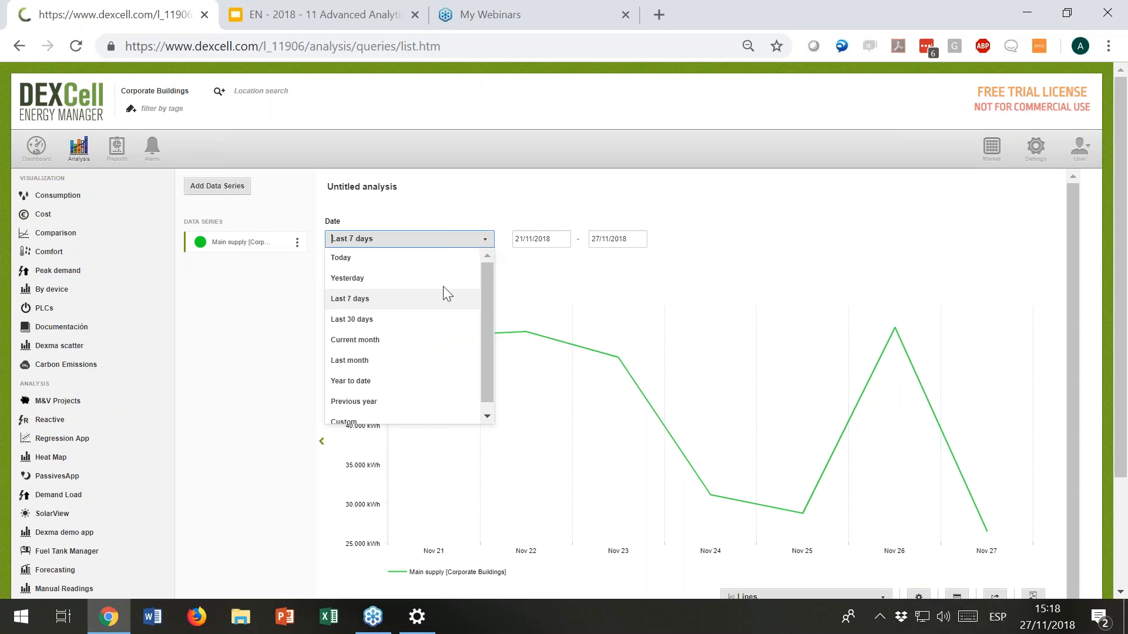
scroll(432, 311, "down", 1)
left_click(403, 413)
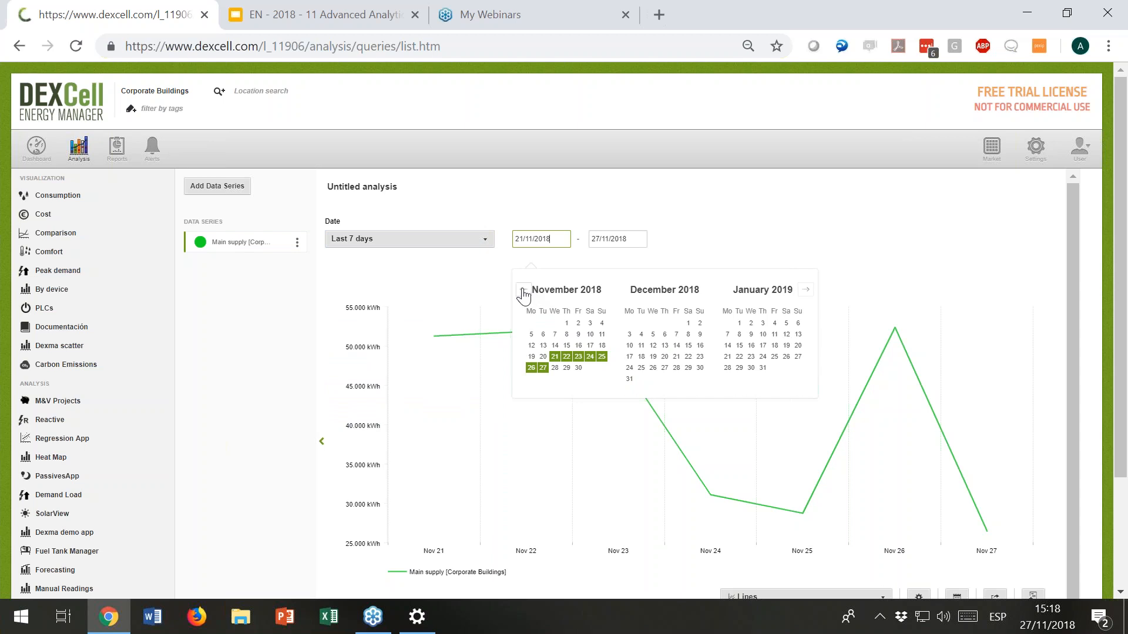
left_click(522, 290)
left_click(521, 291)
left_click(522, 291)
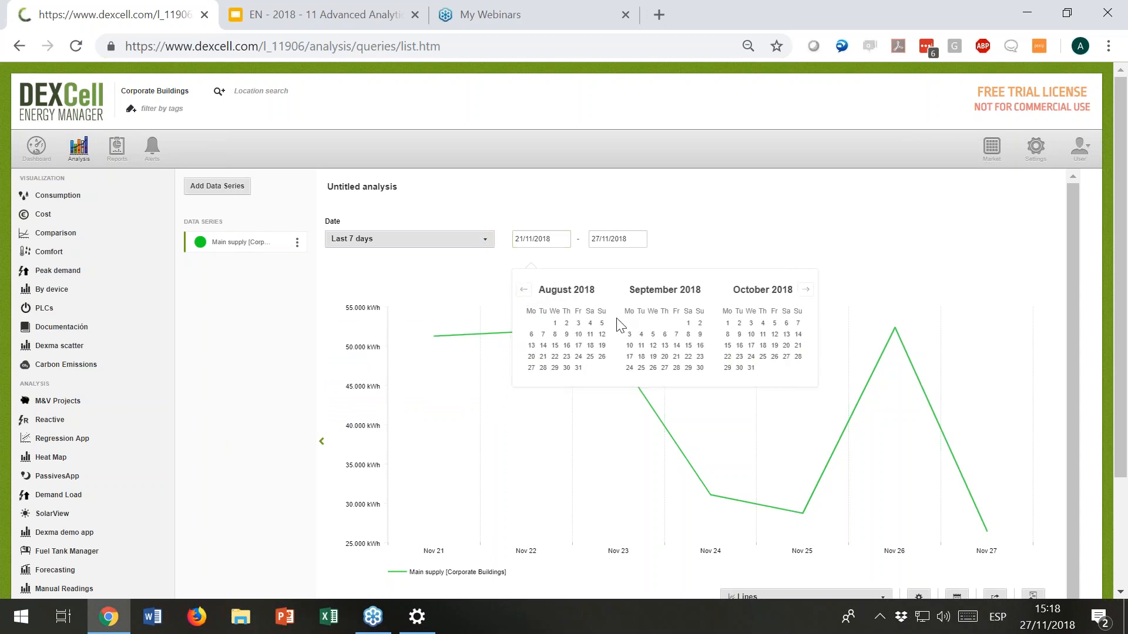
left_click(690, 324)
left_click(699, 367)
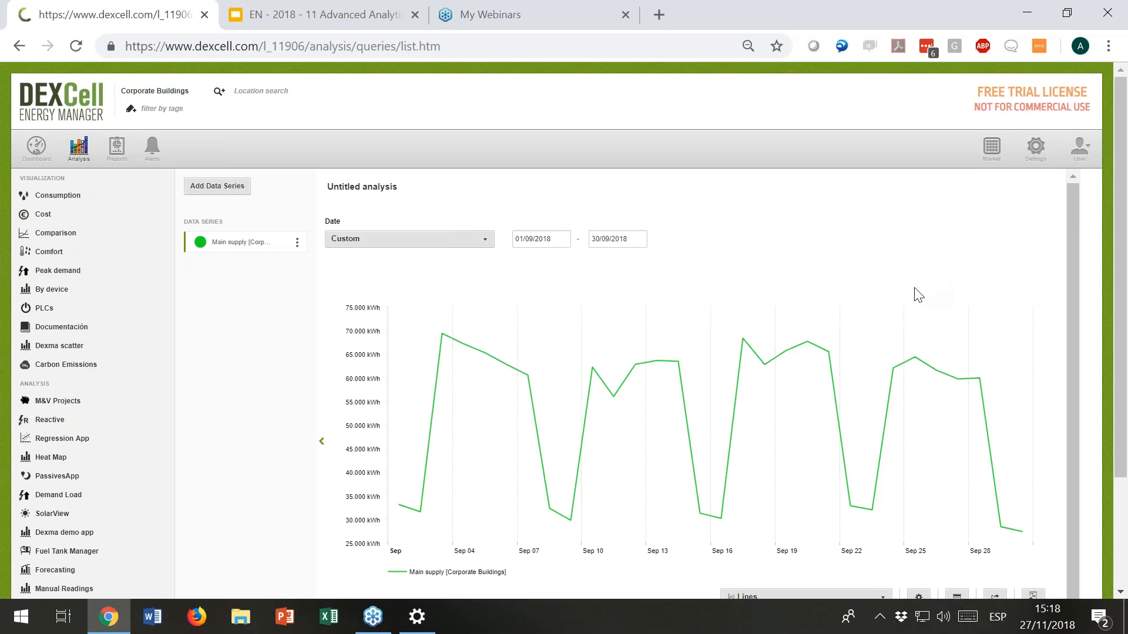
scroll(702, 372, "down", 2)
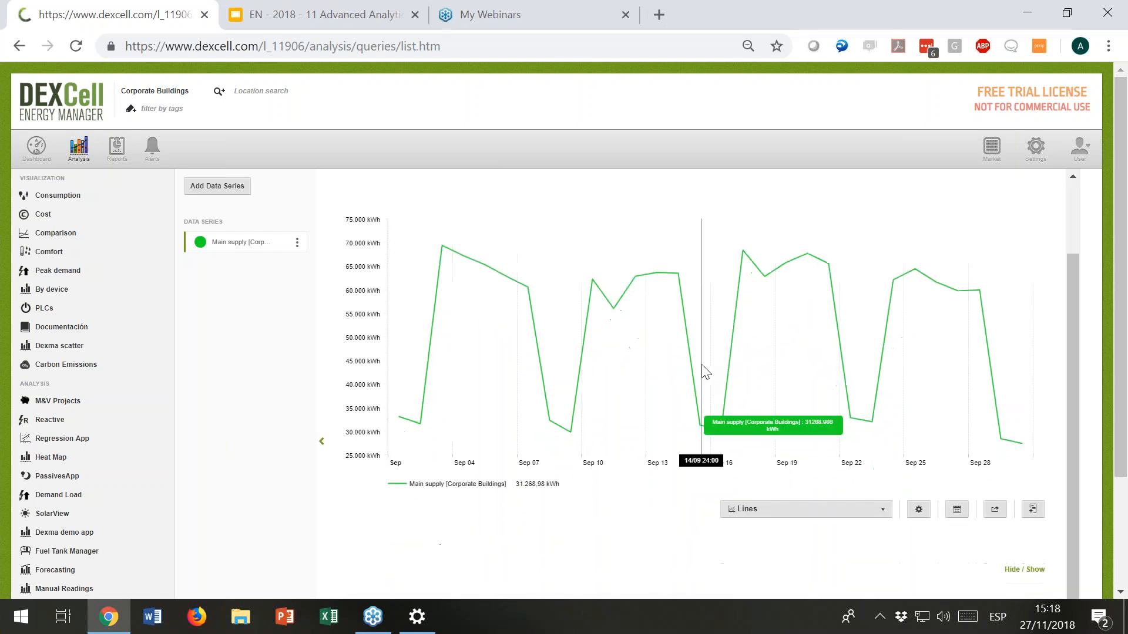
scroll(727, 358, "up", 2)
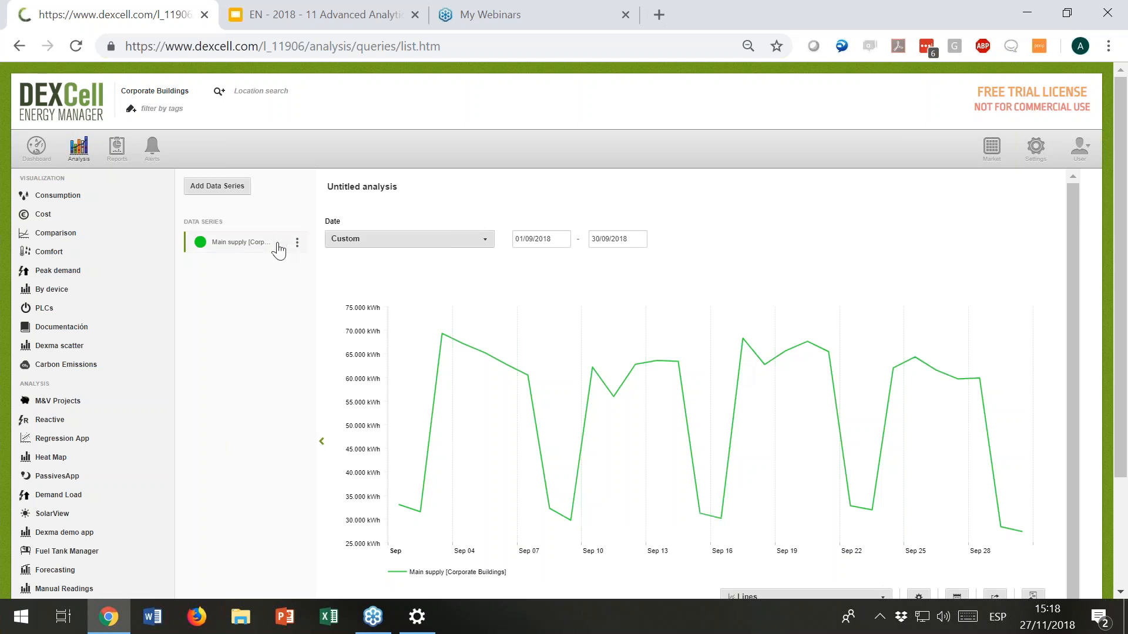
Step: Add a multiple-devices data series with parameter Gas energy, reference device Main gas, hierarchy level Corporate Buildings and daily resolution
left_click(221, 189)
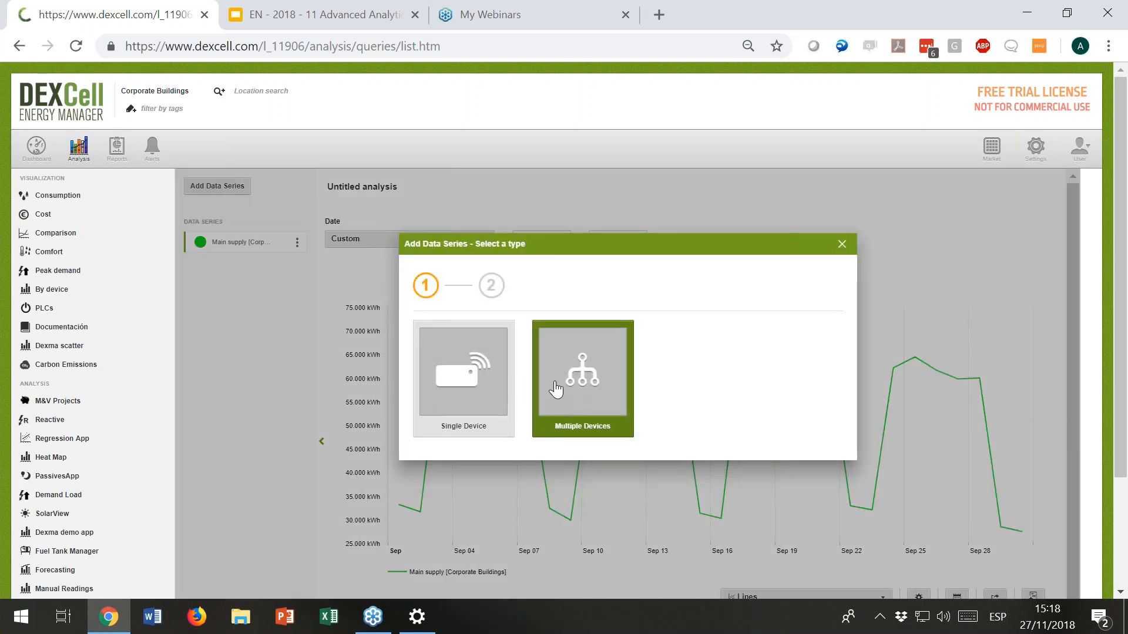
left_click(555, 389)
left_click(581, 232)
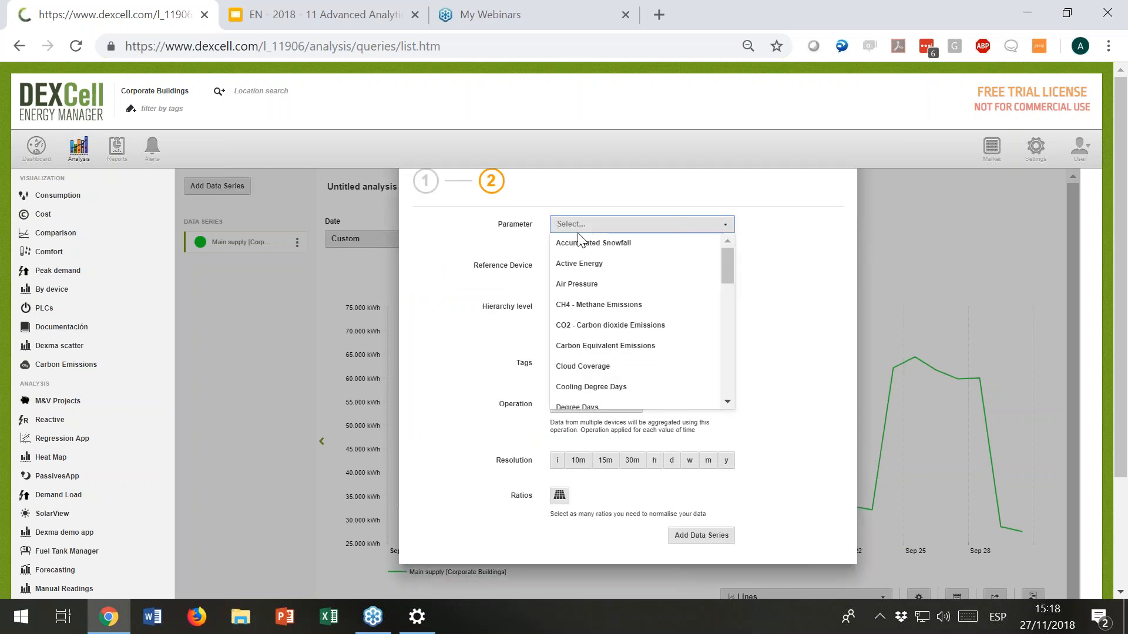
type("gas")
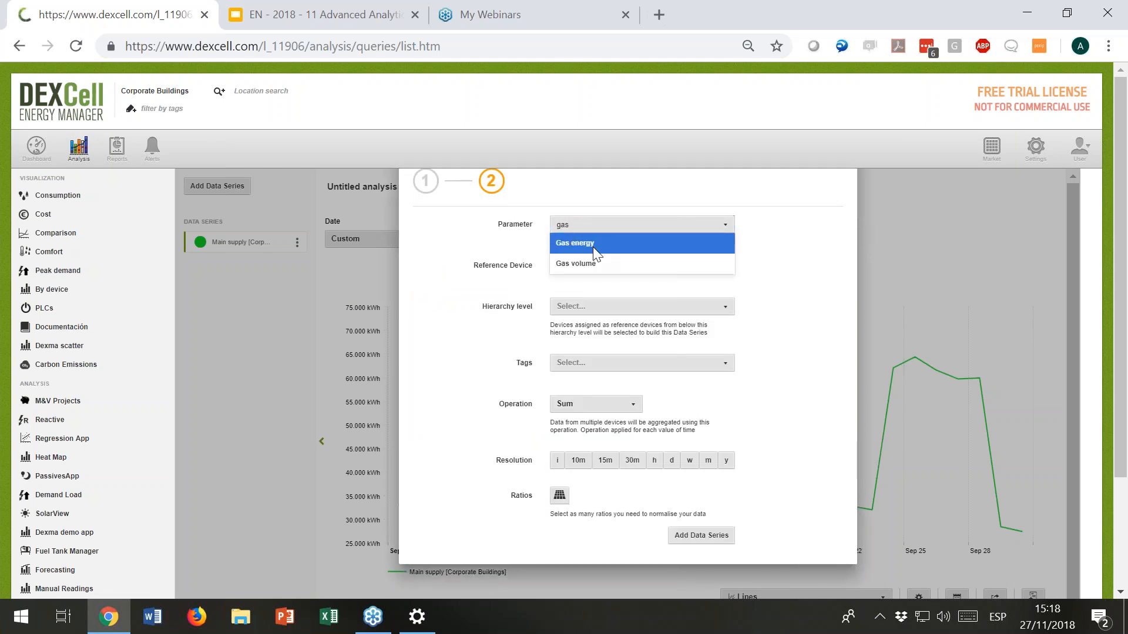
left_click(584, 243)
left_click(588, 265)
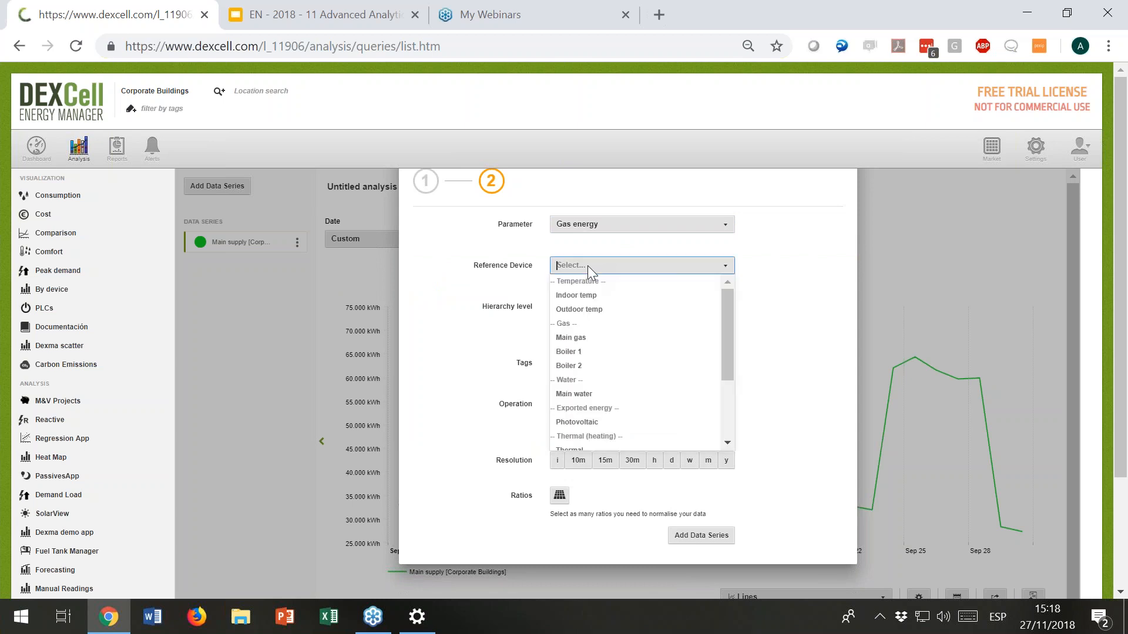
left_click(580, 336)
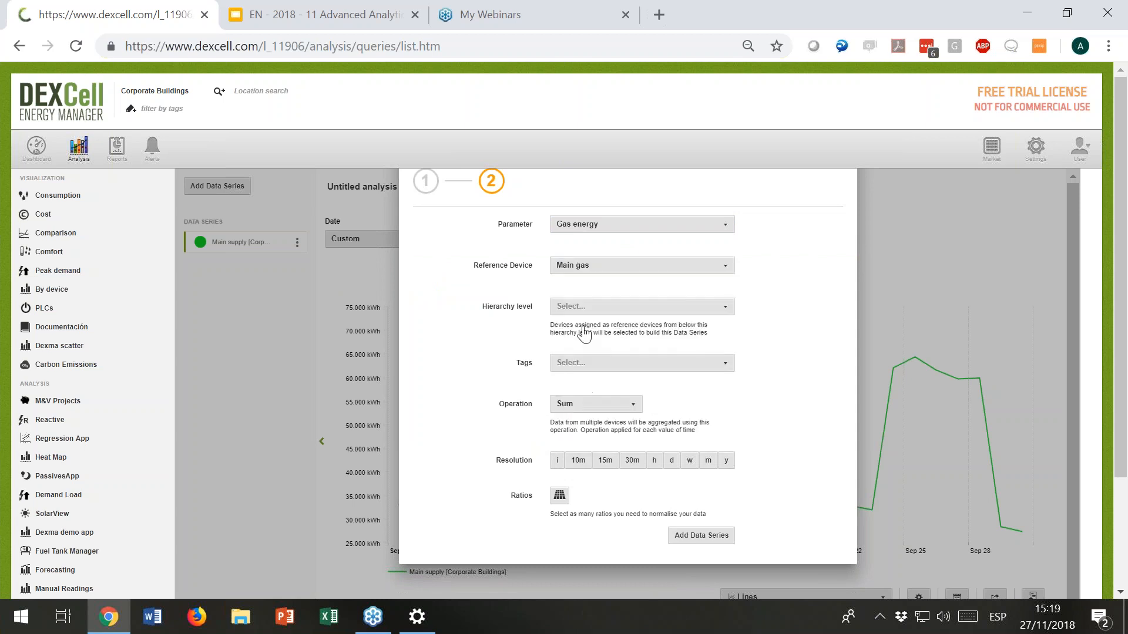
left_click(586, 307)
left_click(593, 320)
left_click(671, 460)
left_click(695, 536)
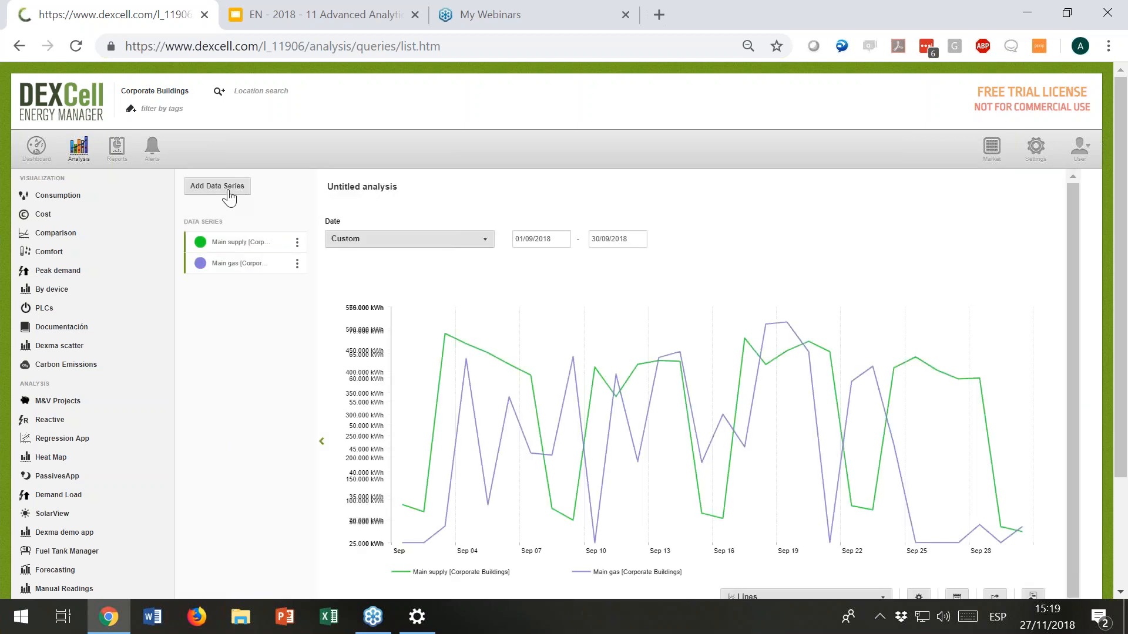
Step: Add a multiple-devices data series with parameter Water, reference device Main water, hierarchy level Corporate Buildings and daily resolution
left_click(225, 189)
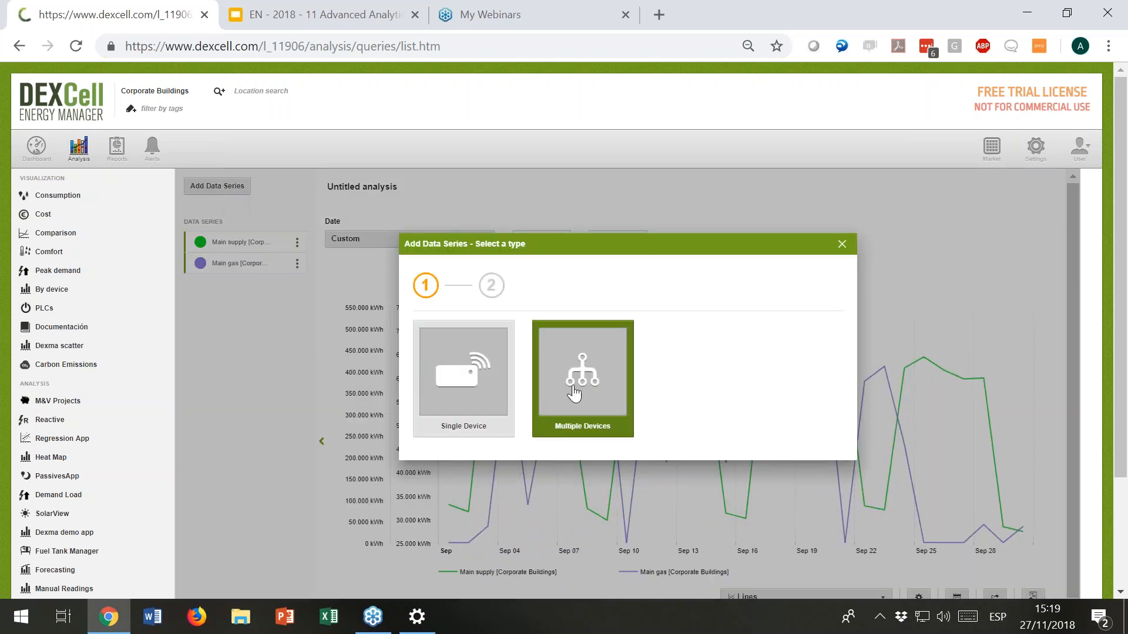
left_click(575, 392)
left_click(596, 229)
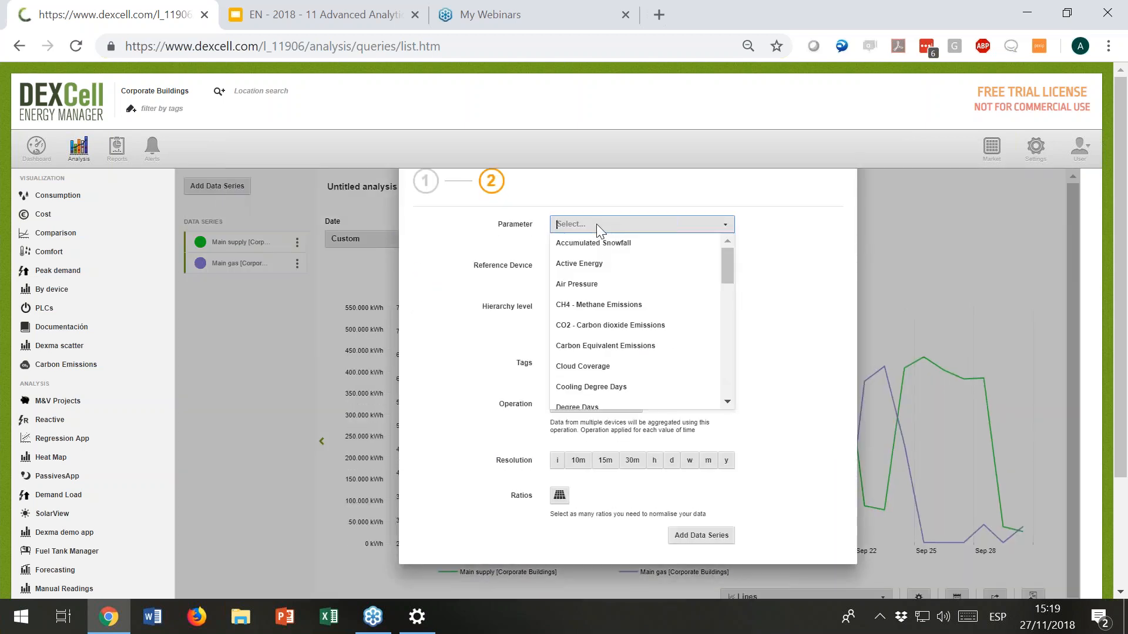
type("wa")
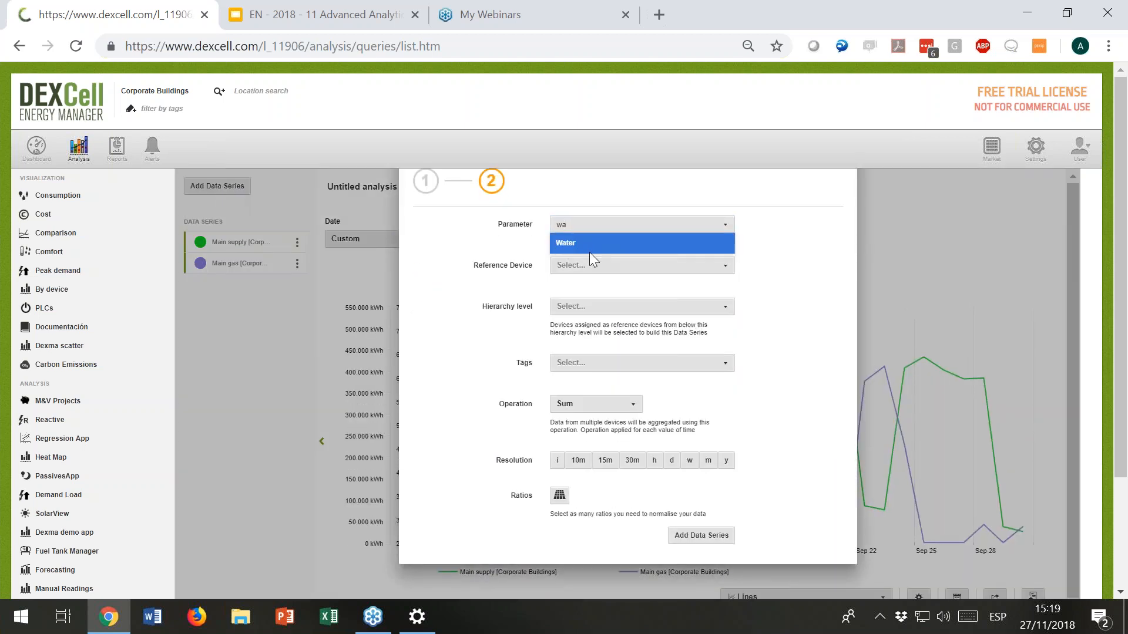
left_click(589, 251)
left_click(592, 261)
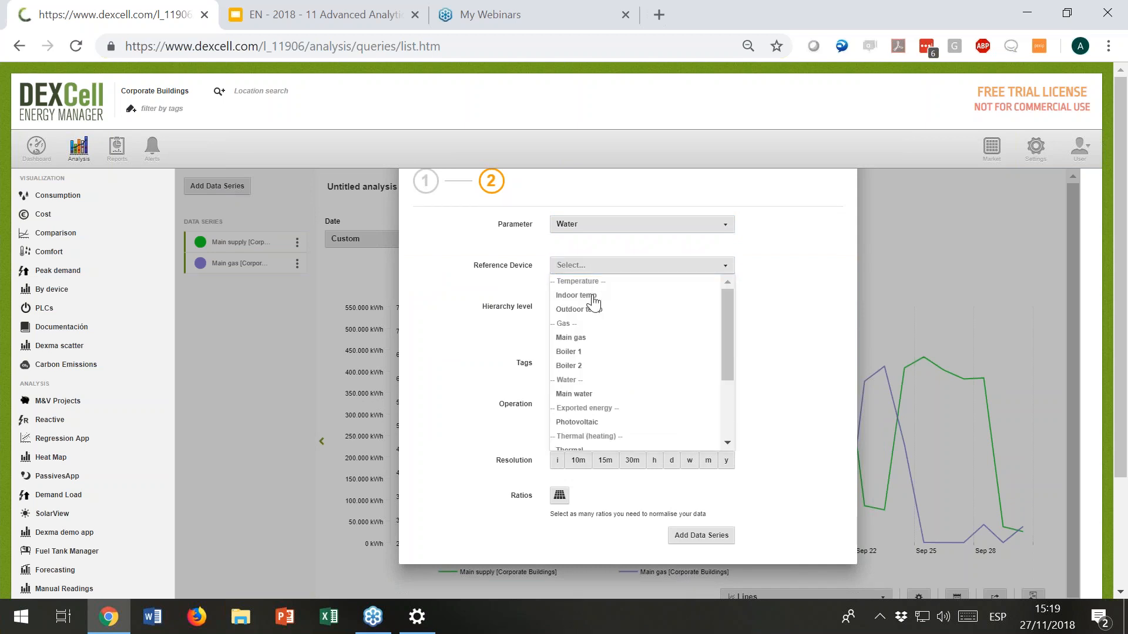
left_click(574, 400)
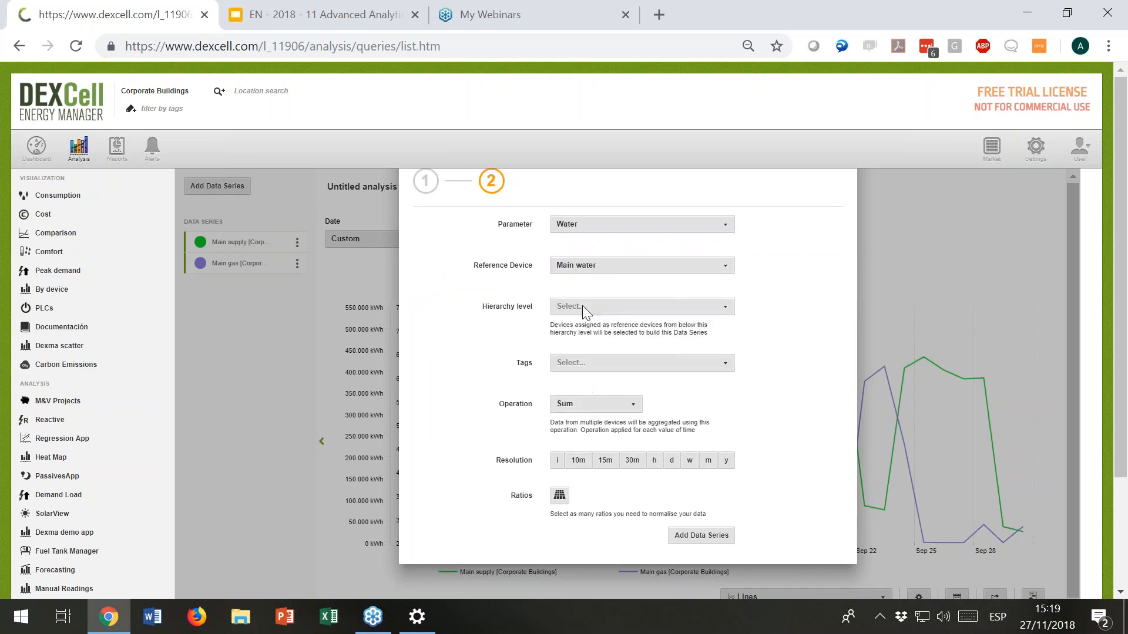
left_click(583, 306)
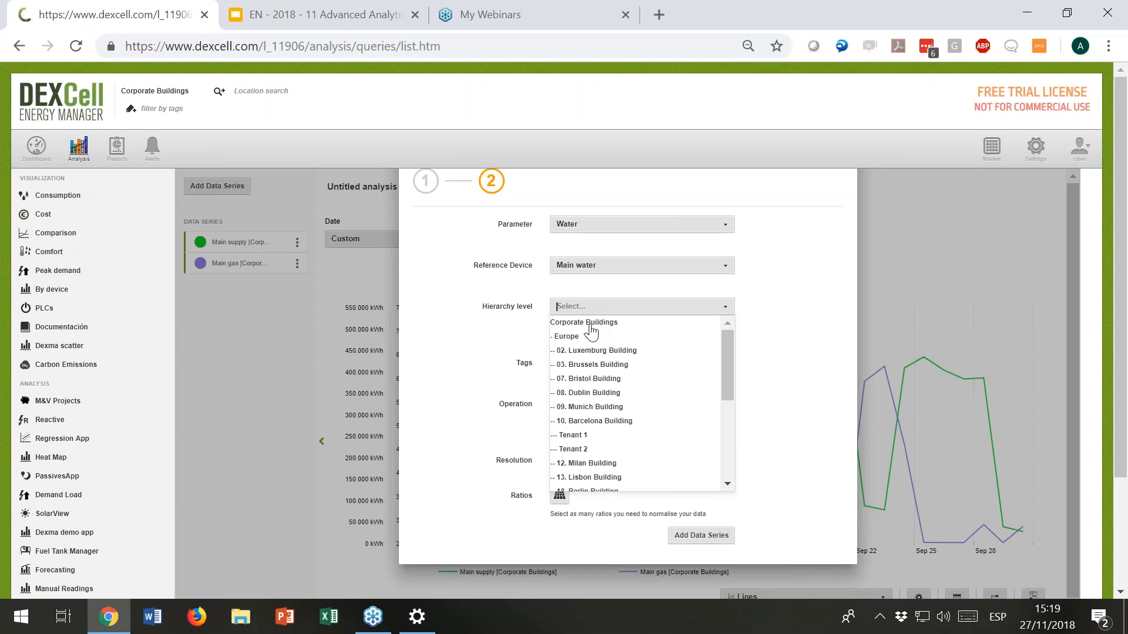
left_click(591, 323)
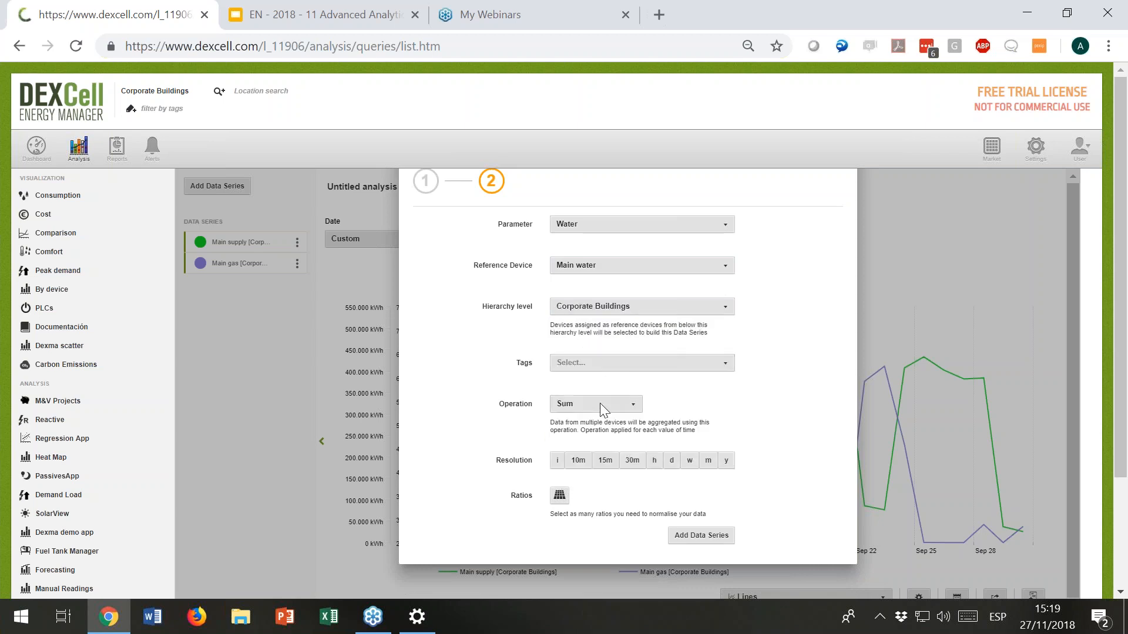
left_click(672, 461)
left_click(700, 536)
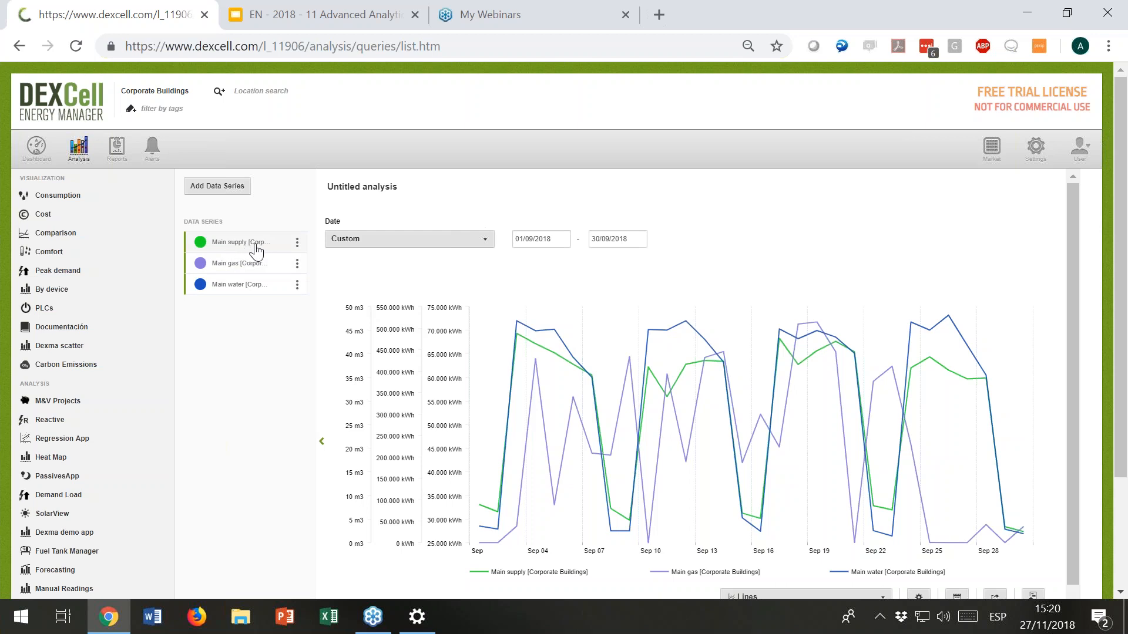
Step: Recolor the Main gas data series yellow and the Main water data series a lighter blue
left_click(200, 263)
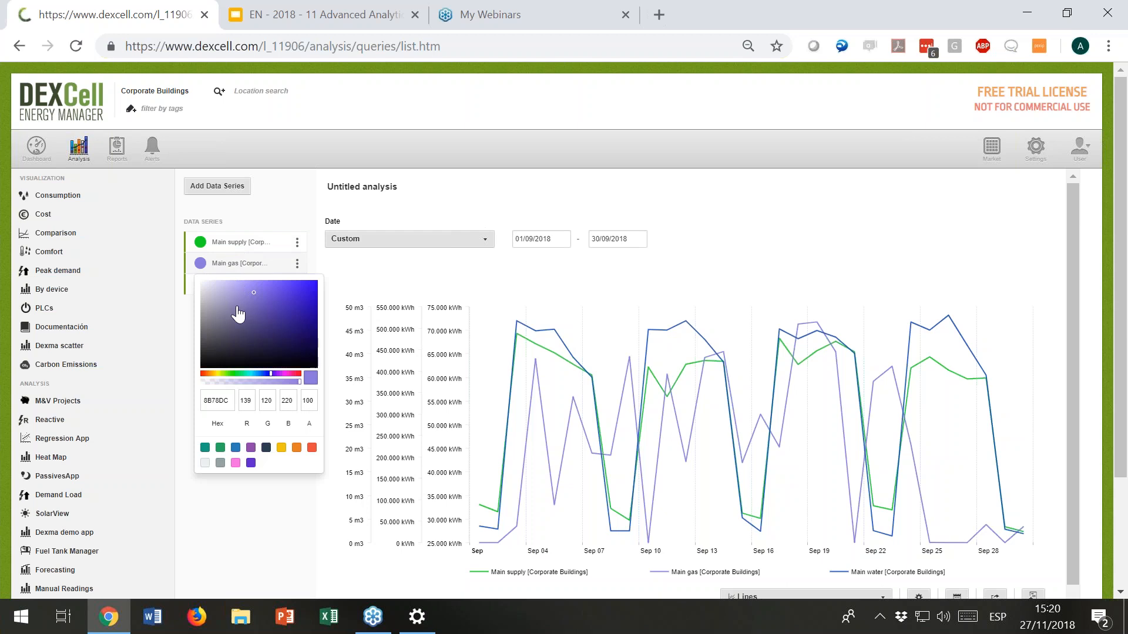
left_click(281, 449)
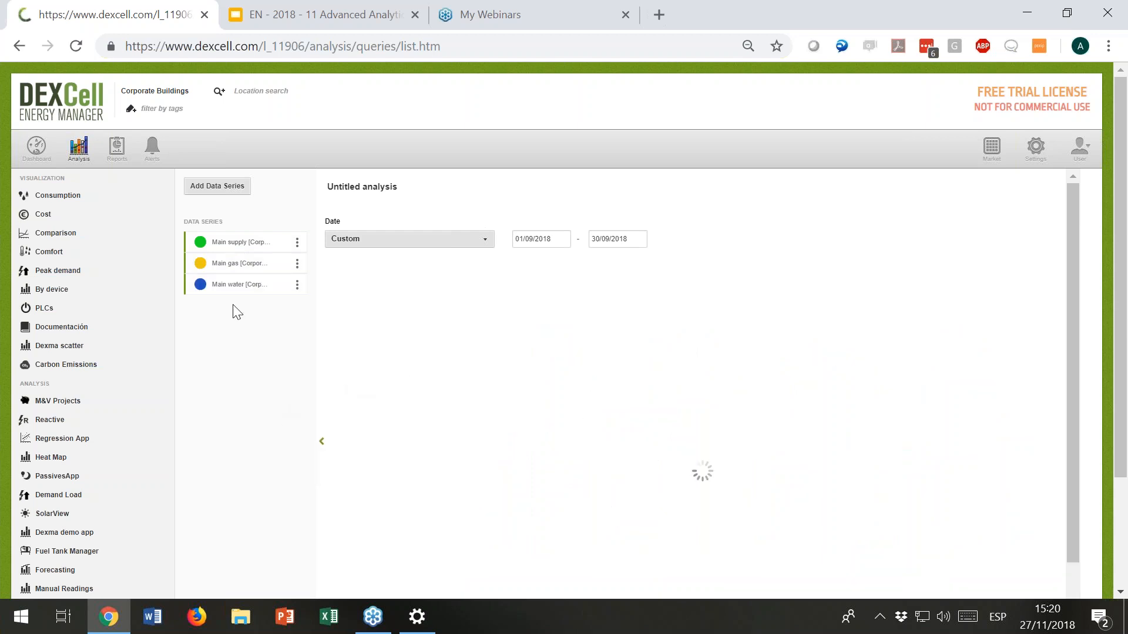
left_click(200, 285)
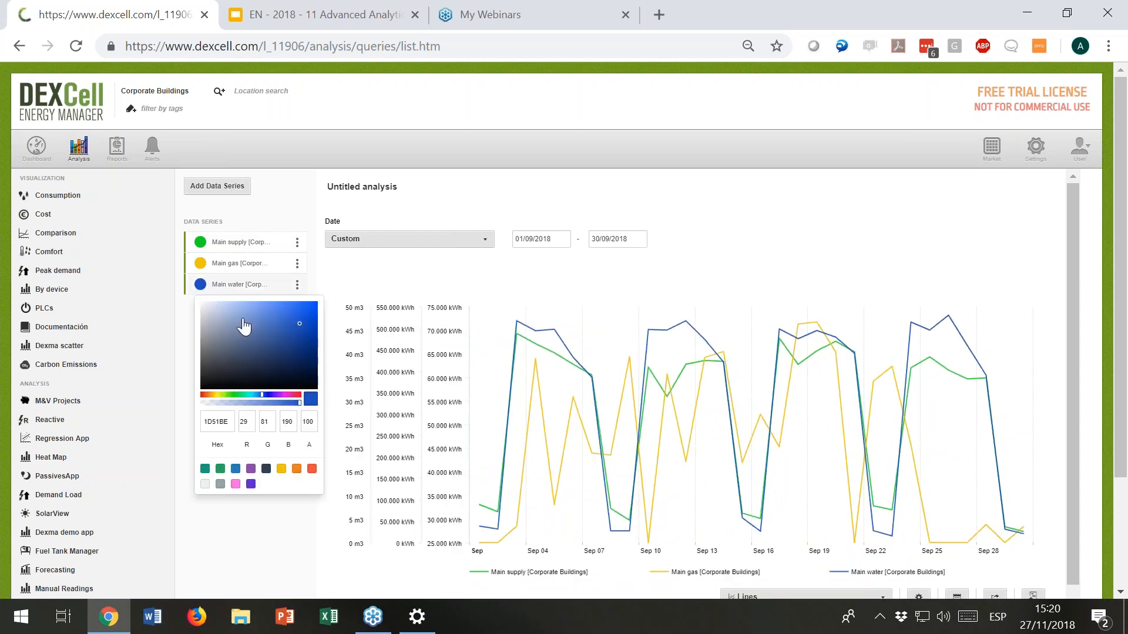
left_click(280, 312)
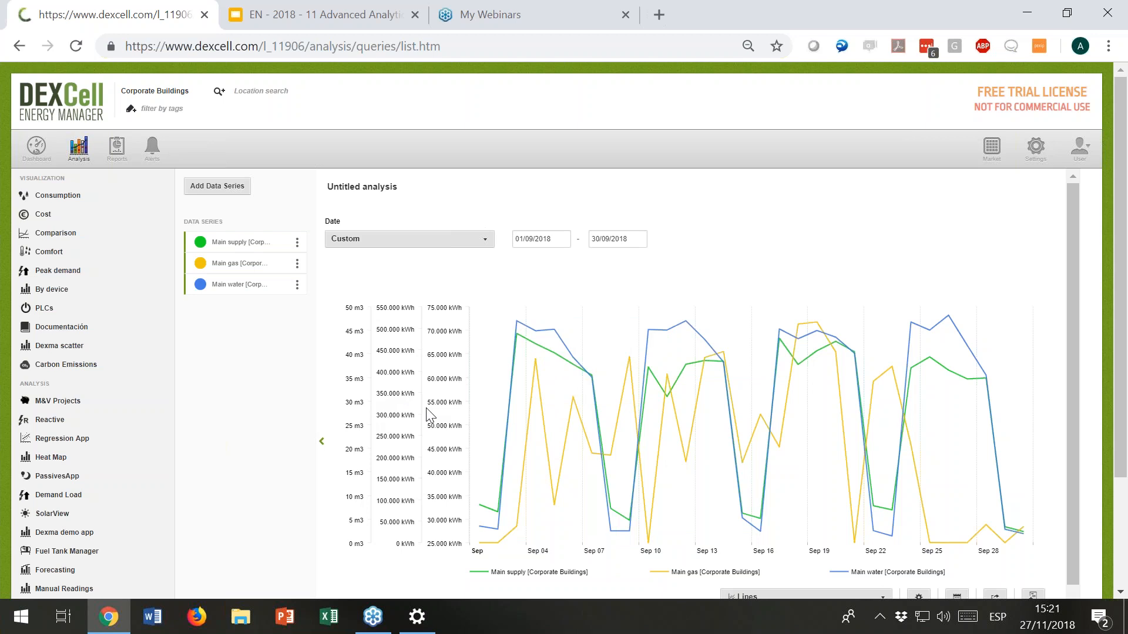
Step: In the chart's axis settings, set the Active Energy axis units to MWh and divide its values by 1000
scroll(652, 411, "down", 2)
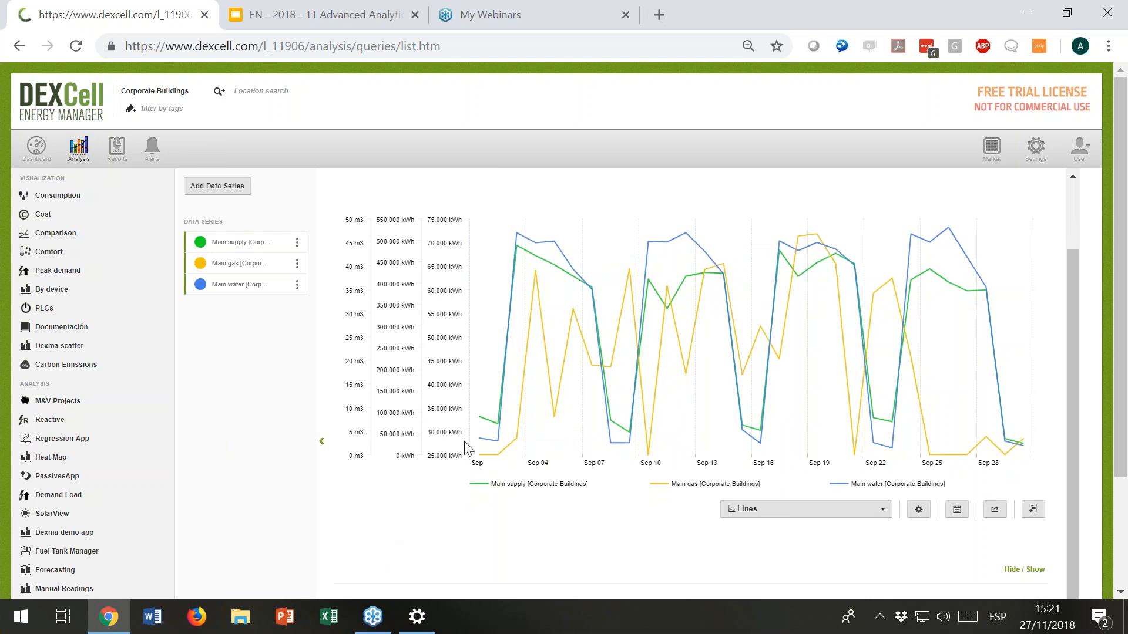
left_click(919, 510)
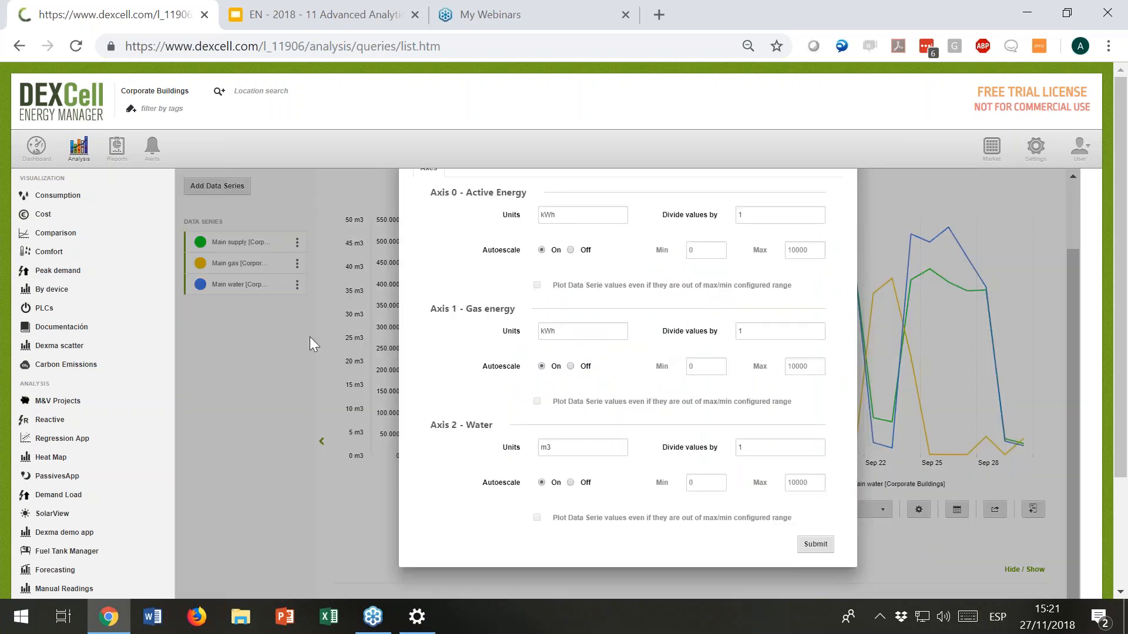
left_click_drag(546, 215, 519, 222)
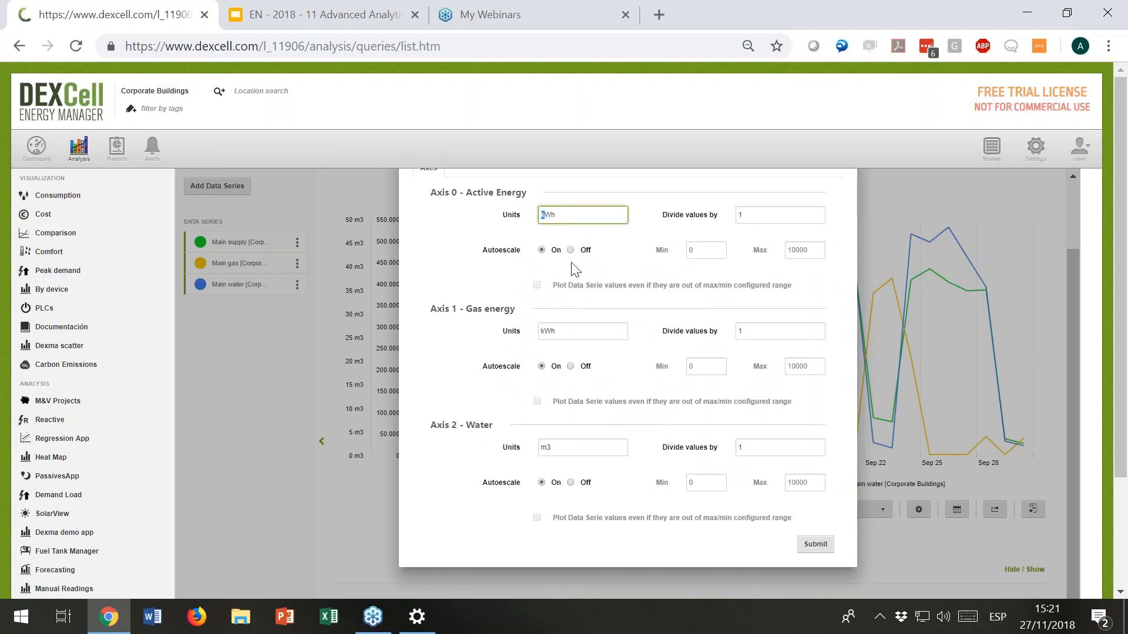
type("M")
left_click(760, 214)
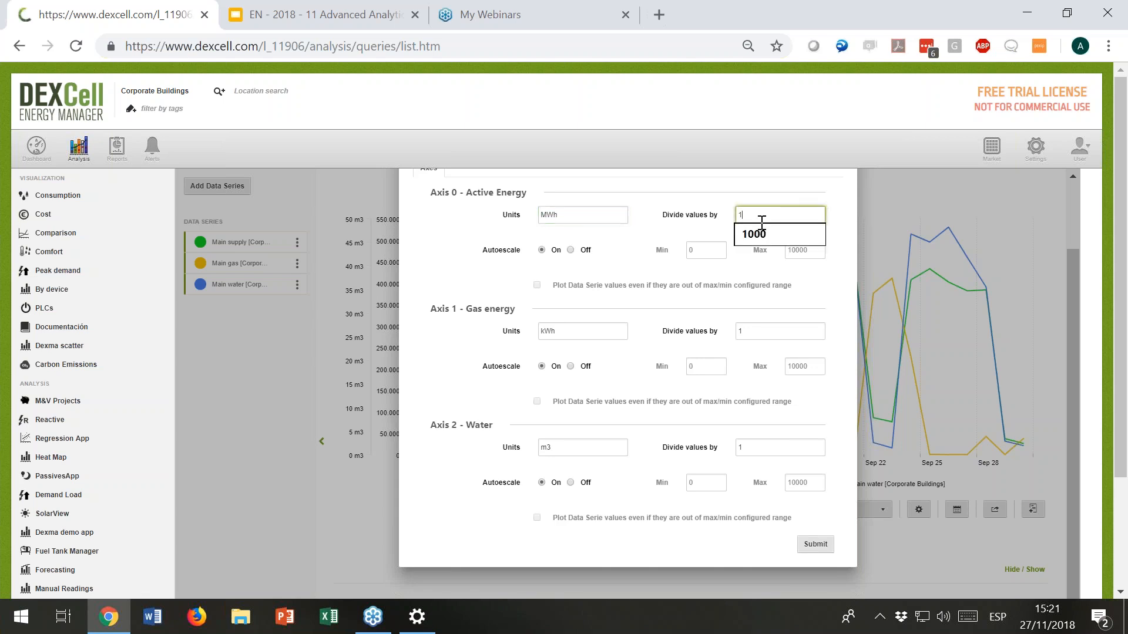
type("000")
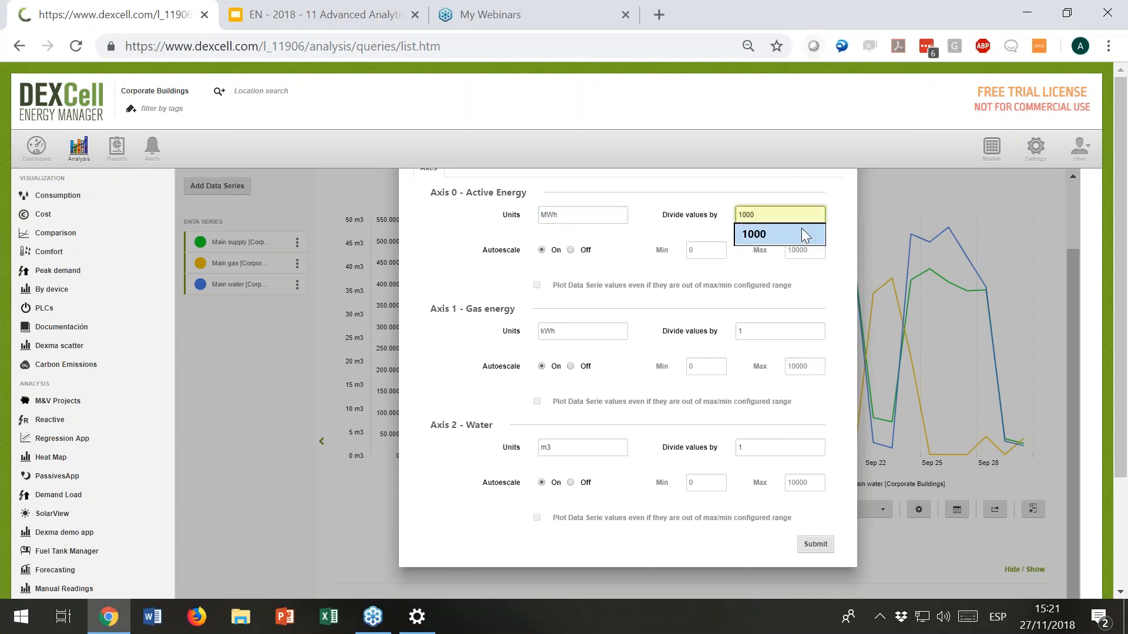
Step: Set the Gas energy axis units to GWh, divide its values by 1000000, and apply the axis settings
left_click(584, 333)
left_click(545, 330)
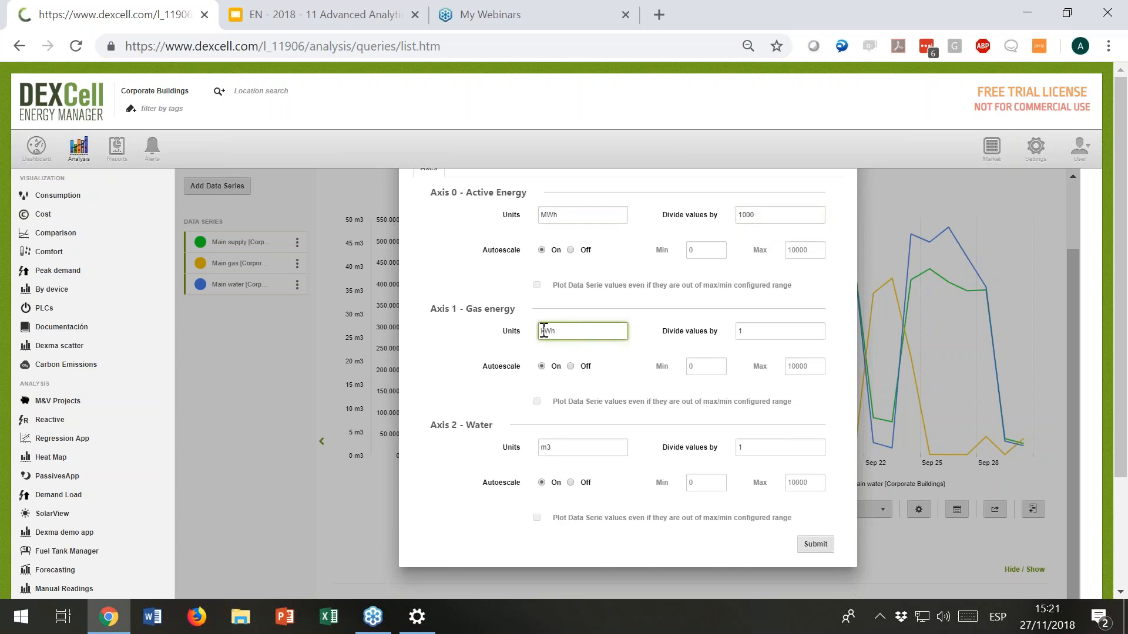
key("BackSpace")
type("G")
left_click(774, 331)
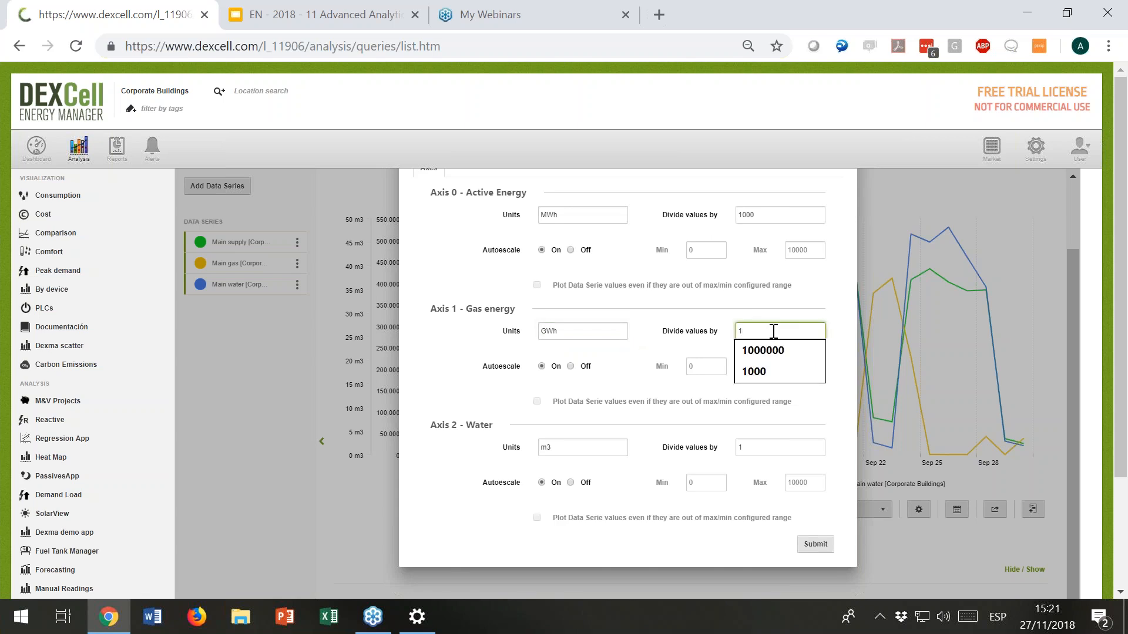
left_click(768, 350)
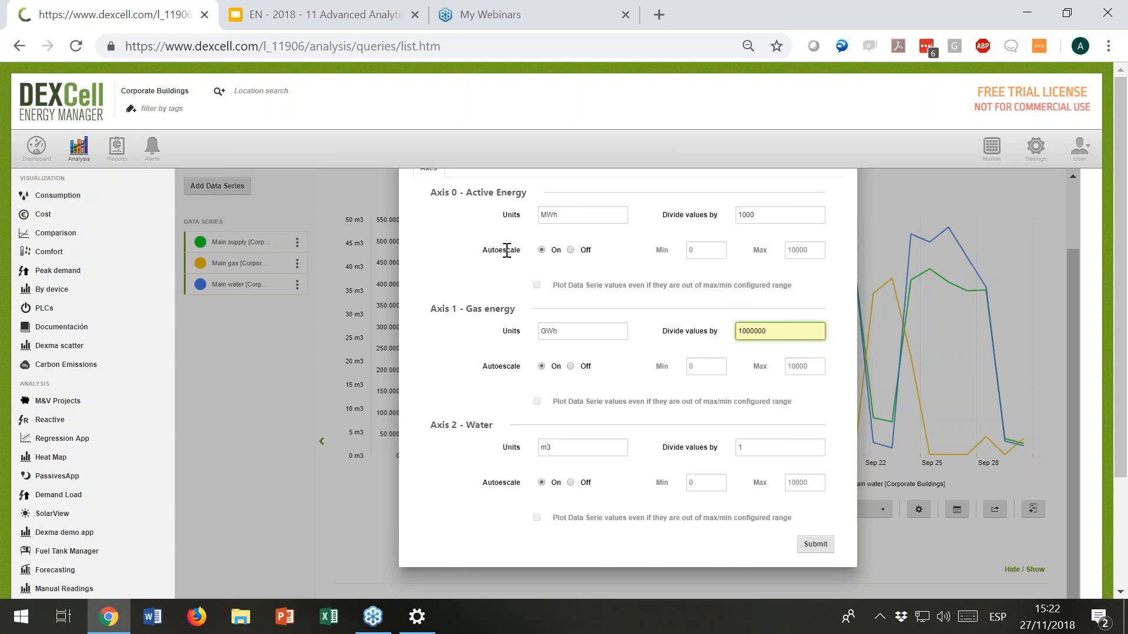
left_click(823, 545)
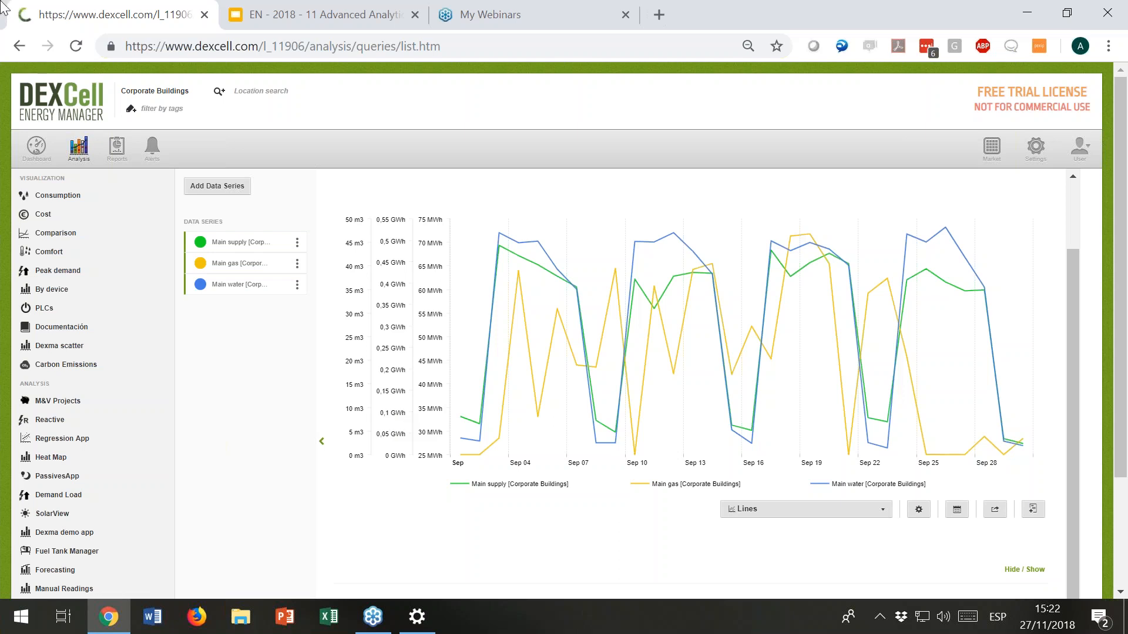
Step: Change the resolution of the Main supply data series to 15 minutes
left_click(297, 243)
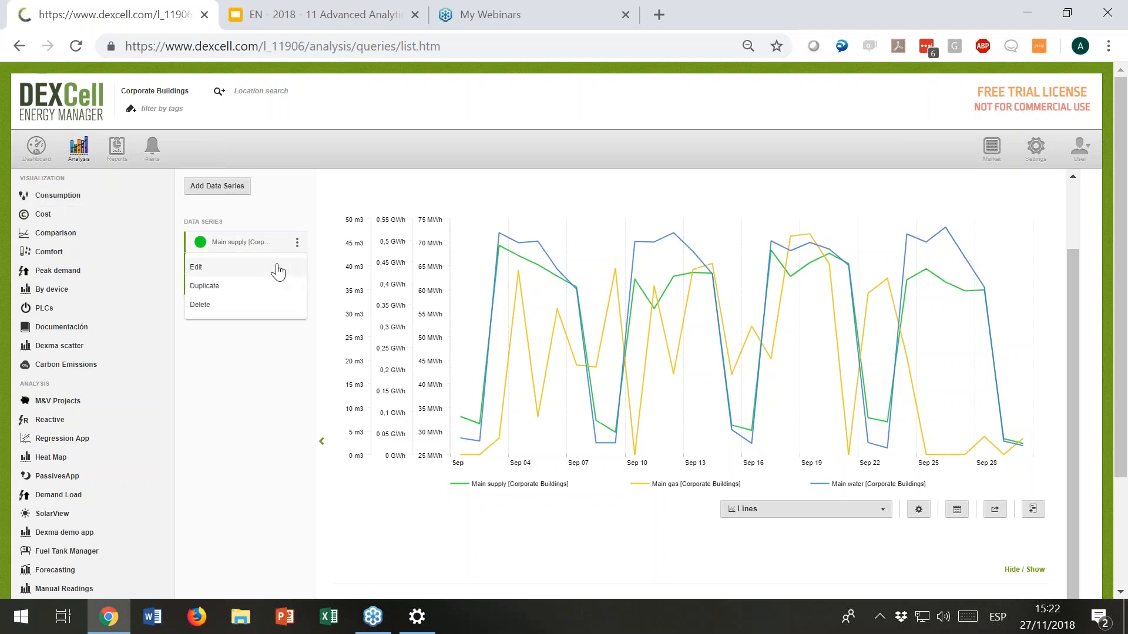
left_click(290, 217)
left_click(298, 264)
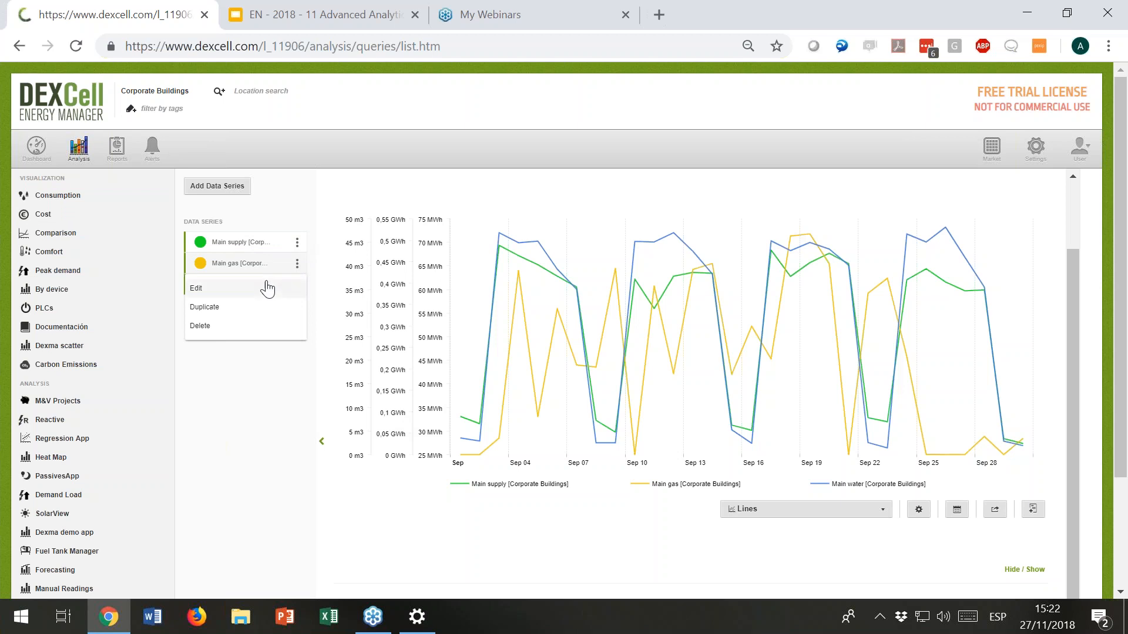
left_click(298, 242)
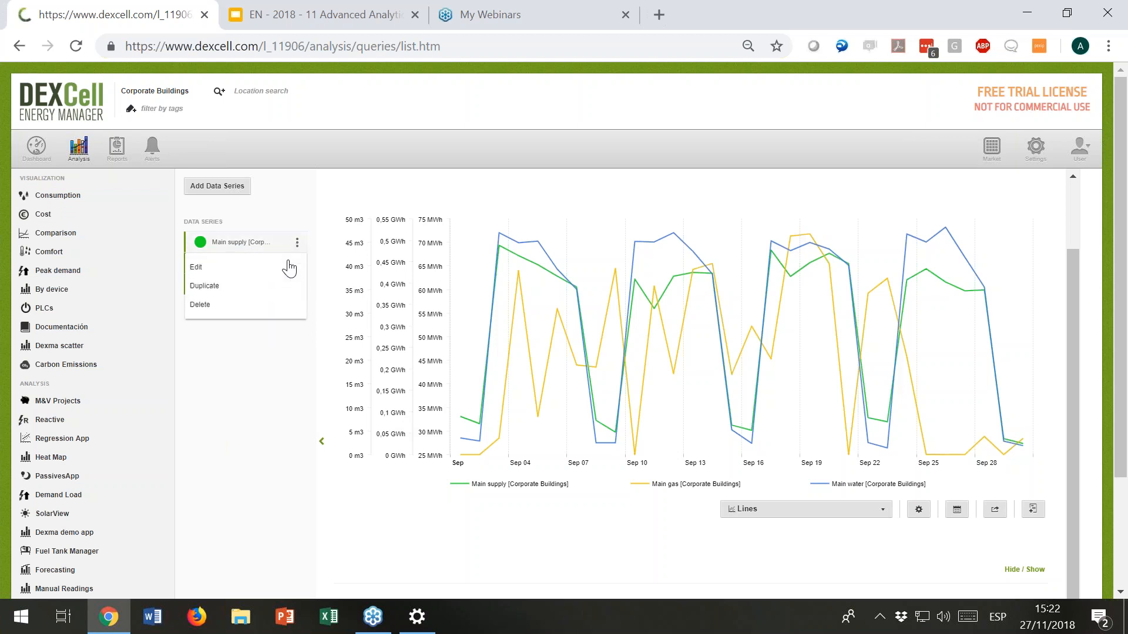
left_click(285, 269)
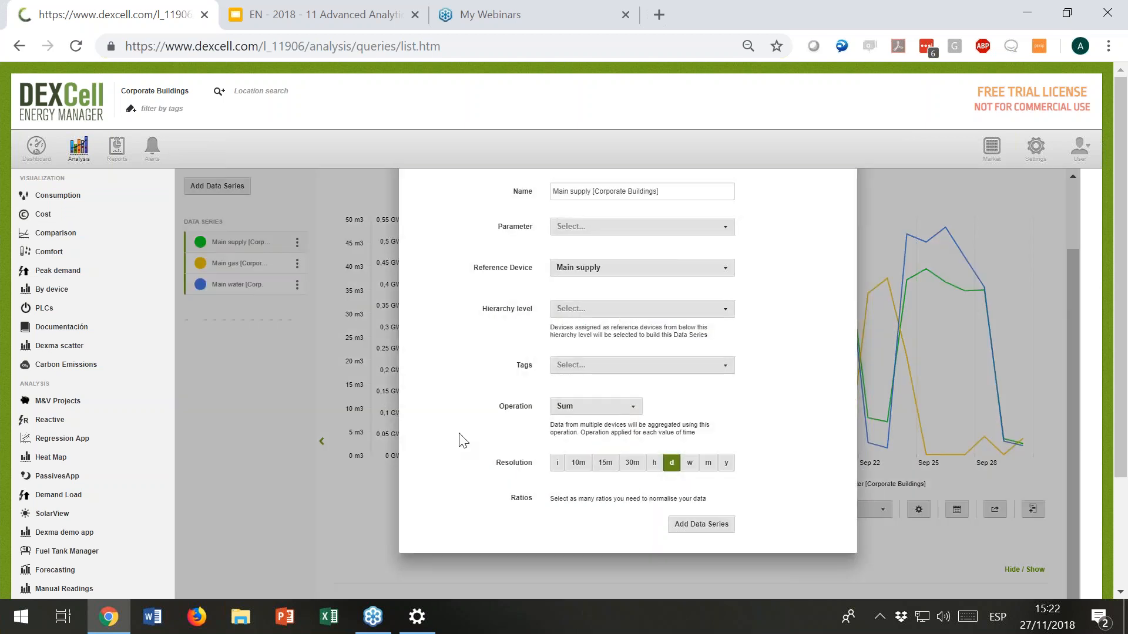
left_click(605, 463)
left_click(696, 532)
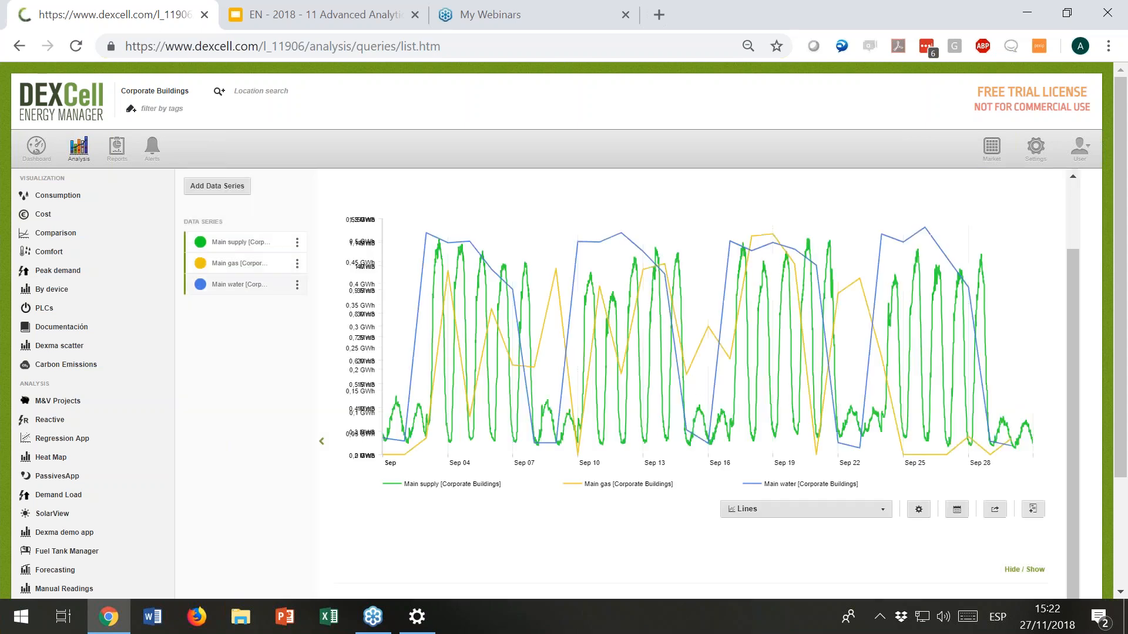
Step: Change the resolution of the Main water data series to hourly
left_click(298, 286)
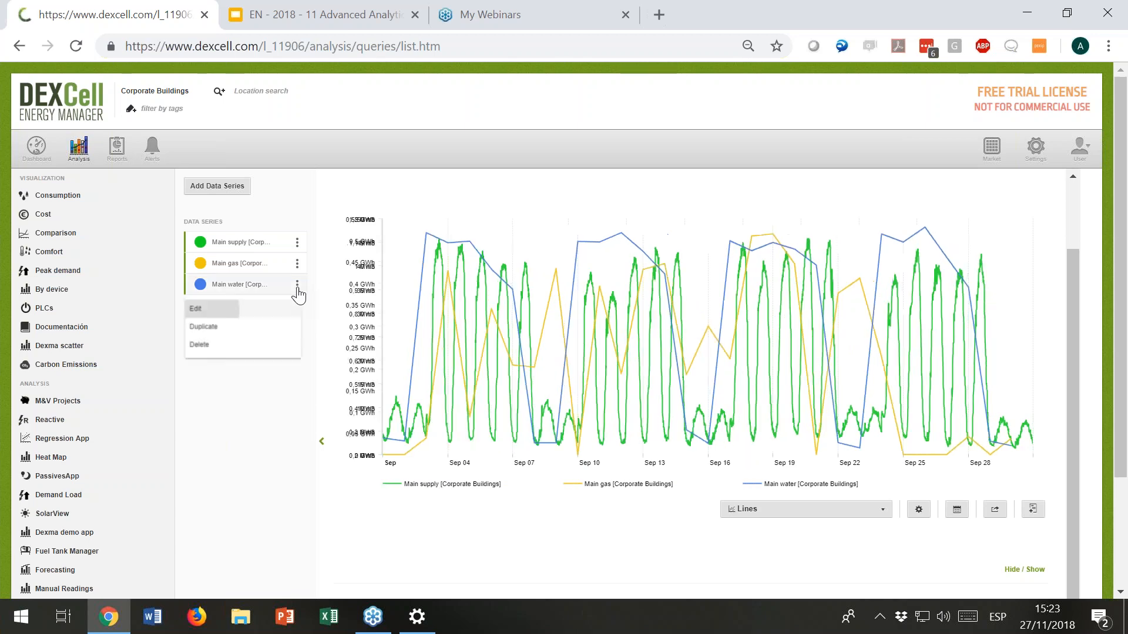
left_click(269, 309)
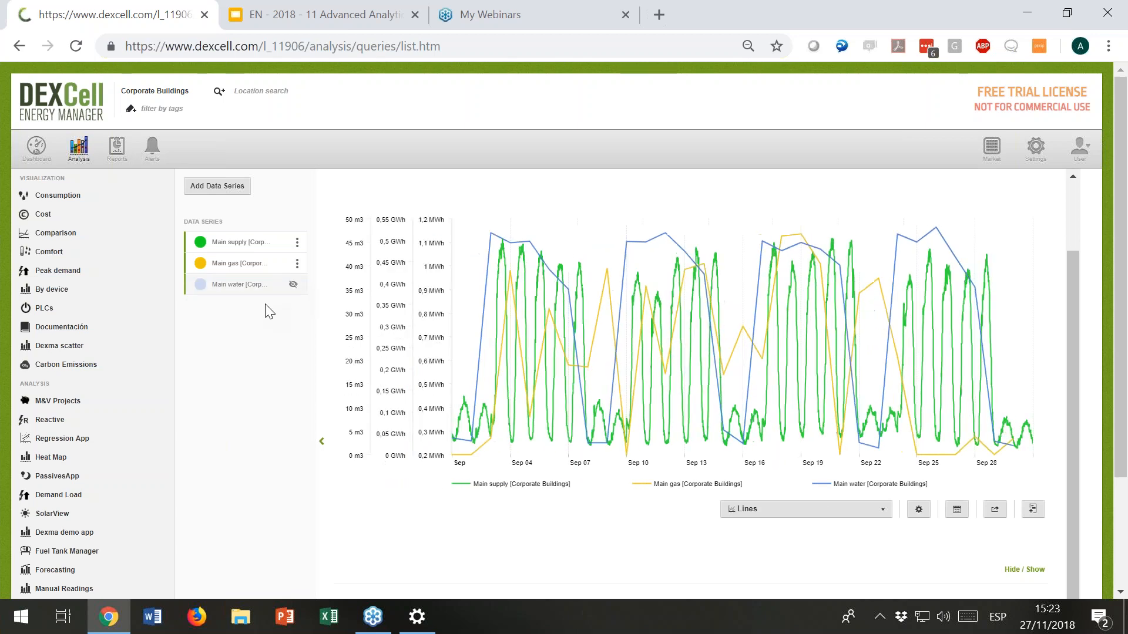
left_click(293, 285)
left_click(295, 292)
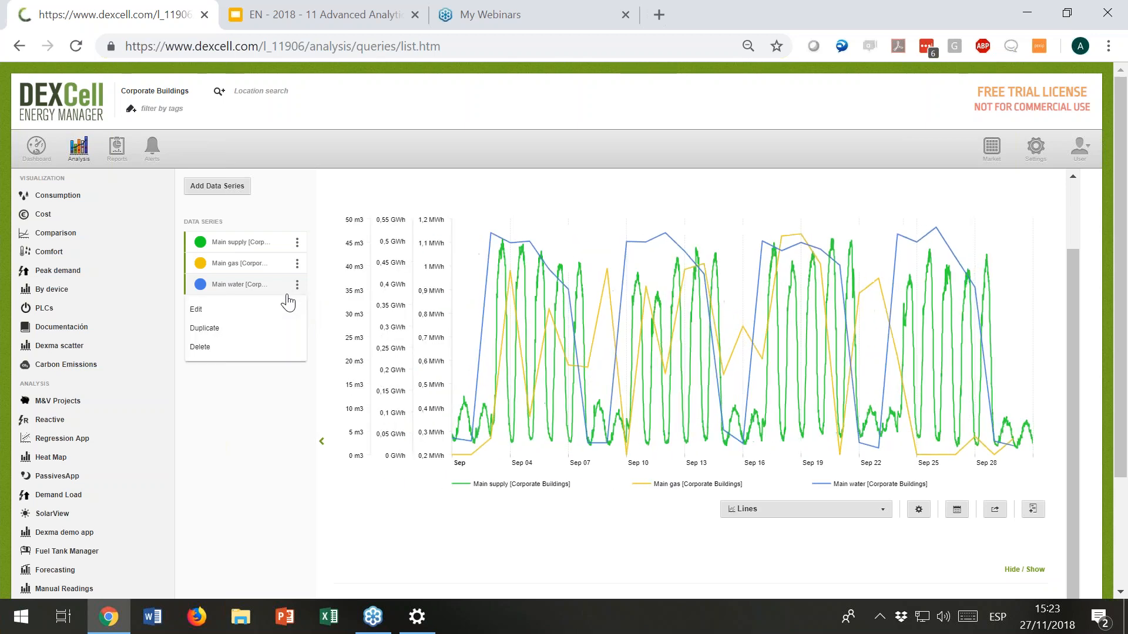
left_click(263, 311)
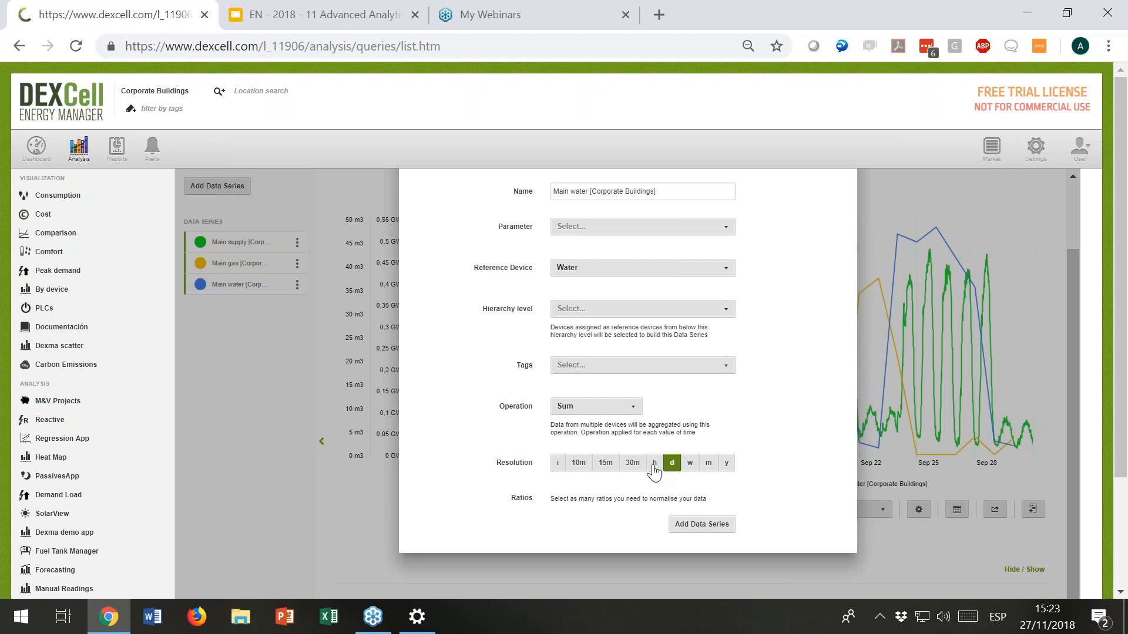
left_click(653, 462)
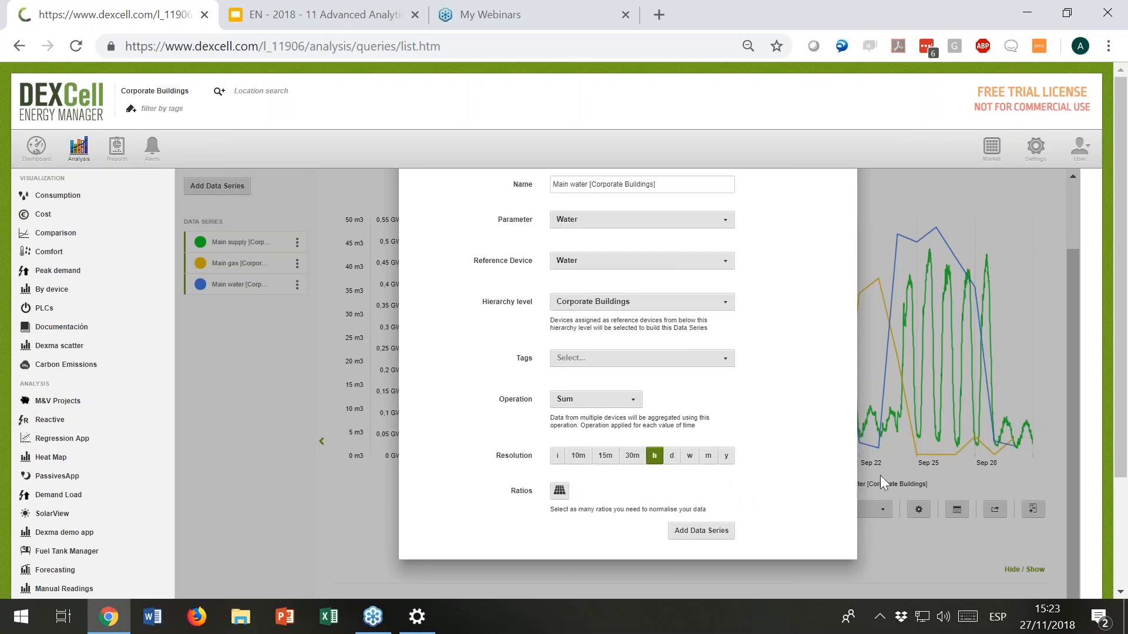
left_click(720, 530)
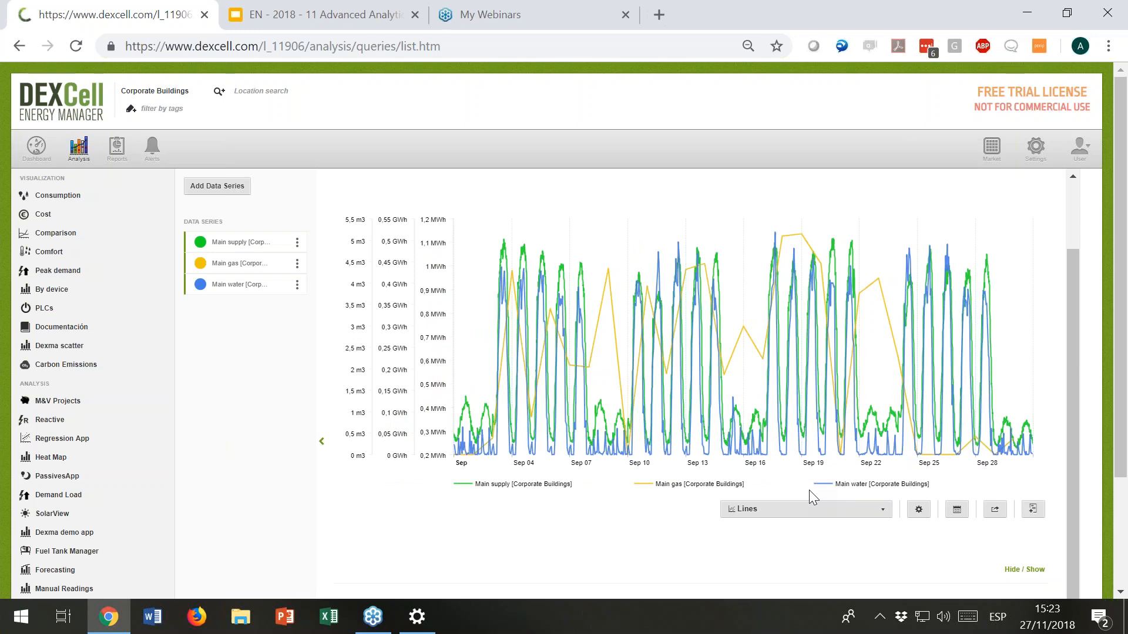
Step: View the form for adding the chart to a report and close it without saving
left_click(999, 567)
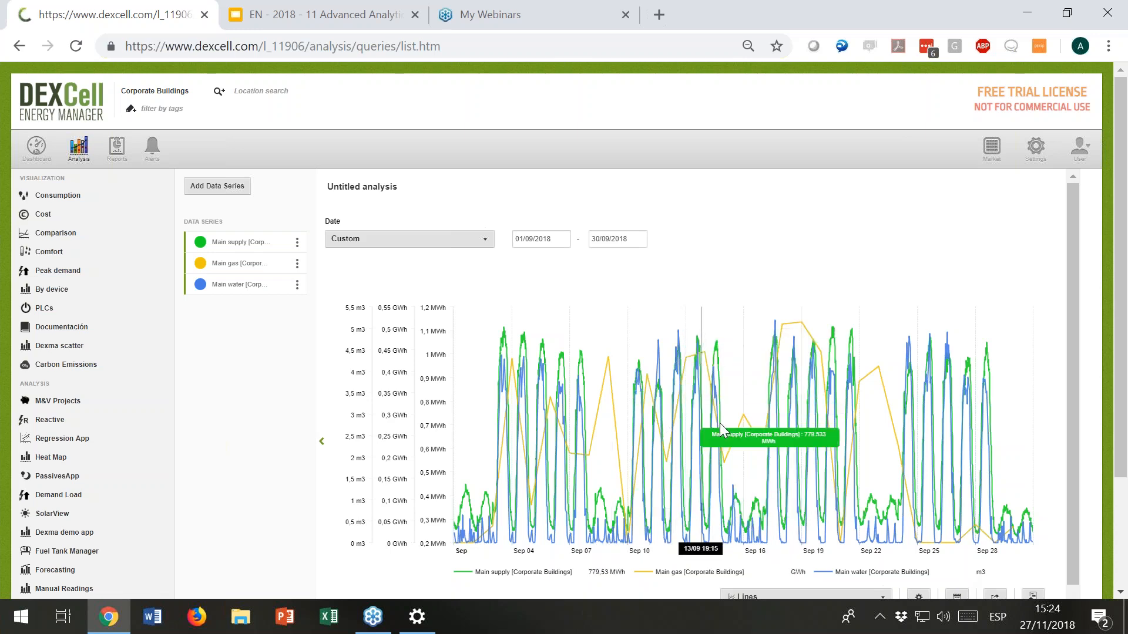
scroll(740, 405, "down", 2)
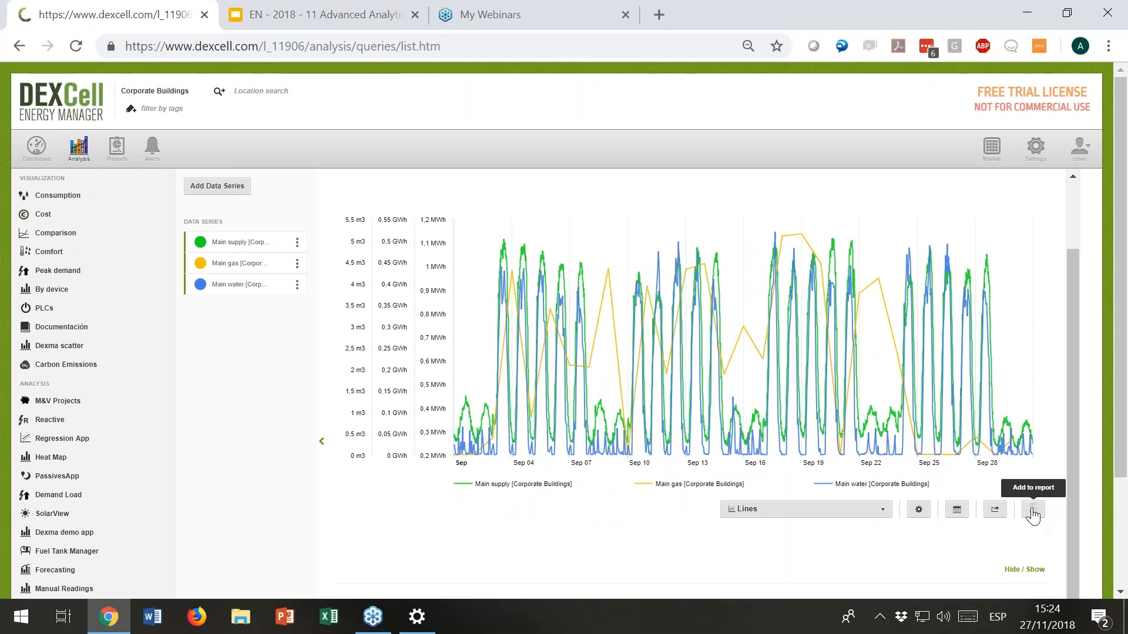
left_click(992, 506)
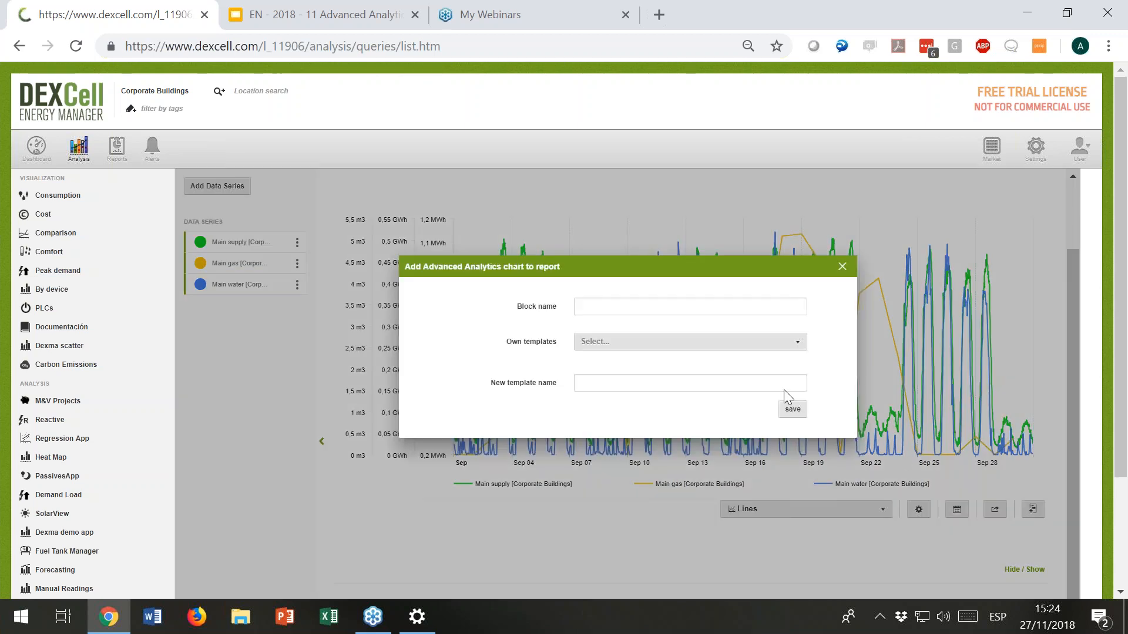
left_click(840, 268)
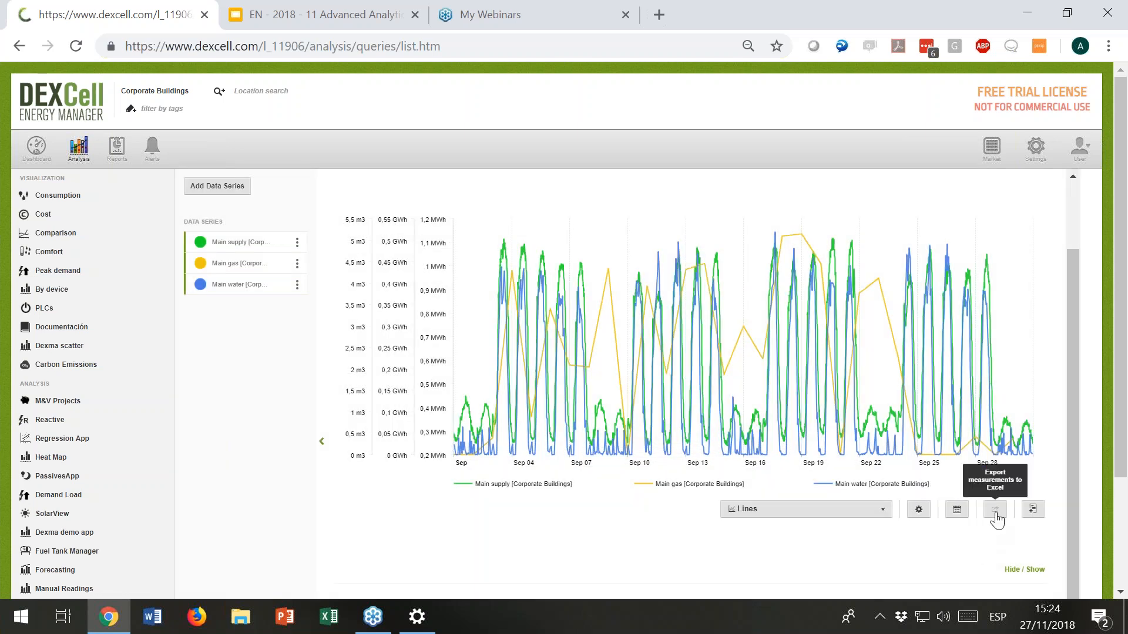
Step: Export the chart's measurements to Excel, view the exported Untitled analysis.xlsx file, and close Excel
left_click(994, 513)
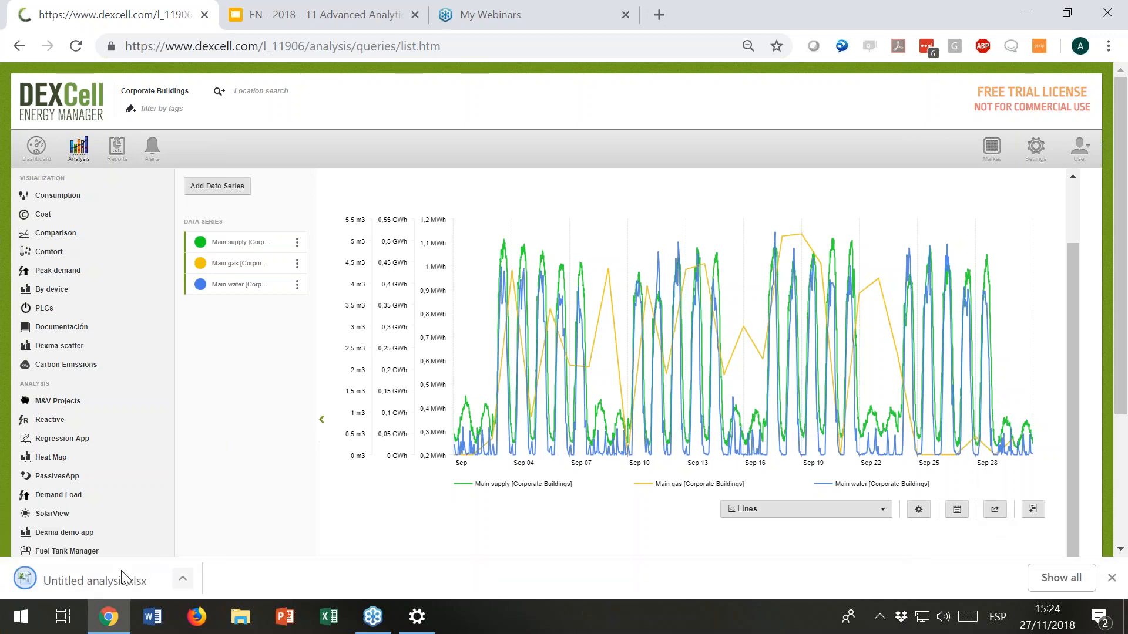
left_click(108, 582)
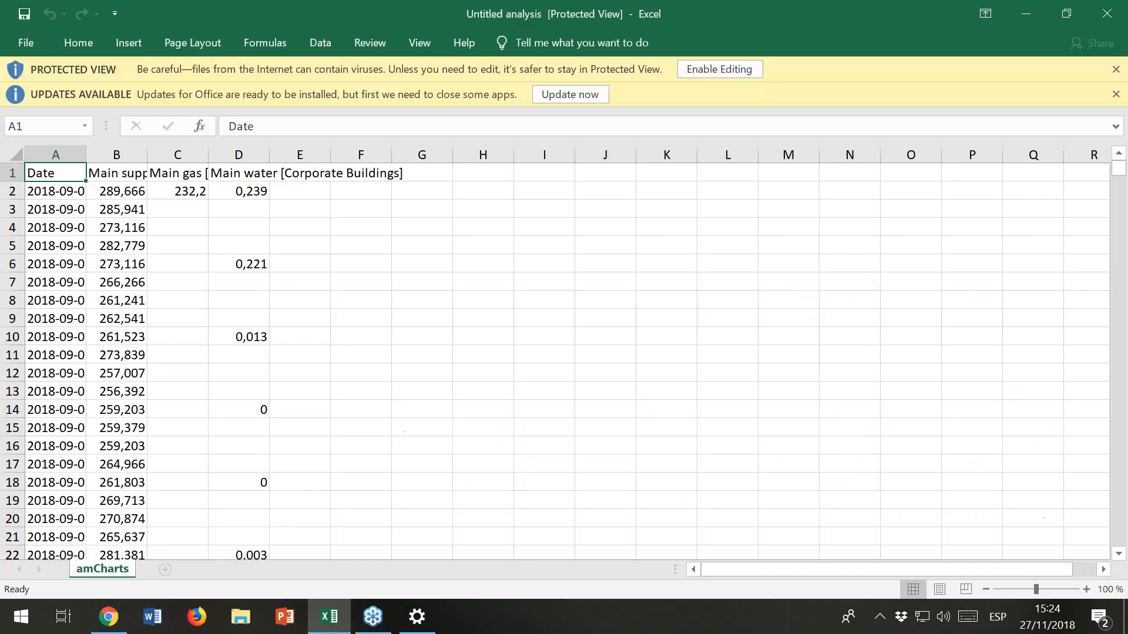
left_click(1107, 14)
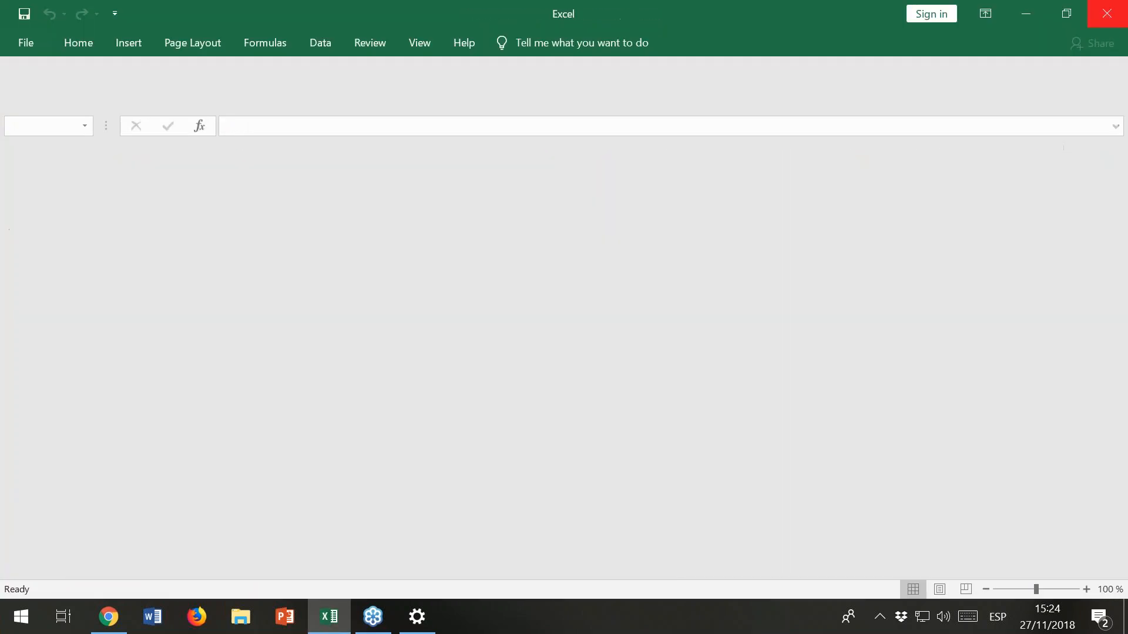
left_click(1107, 14)
Step: Review the chart and the table below it with the monthly values, sum and average per data series
scroll(579, 294, "up", 2)
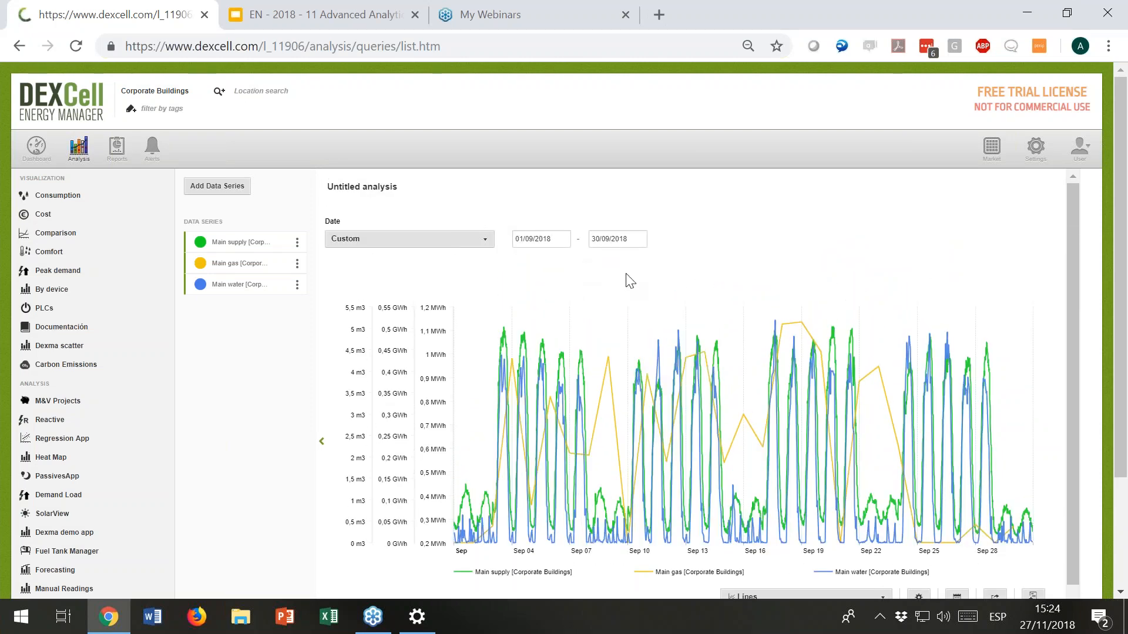
scroll(714, 387, "down", 2)
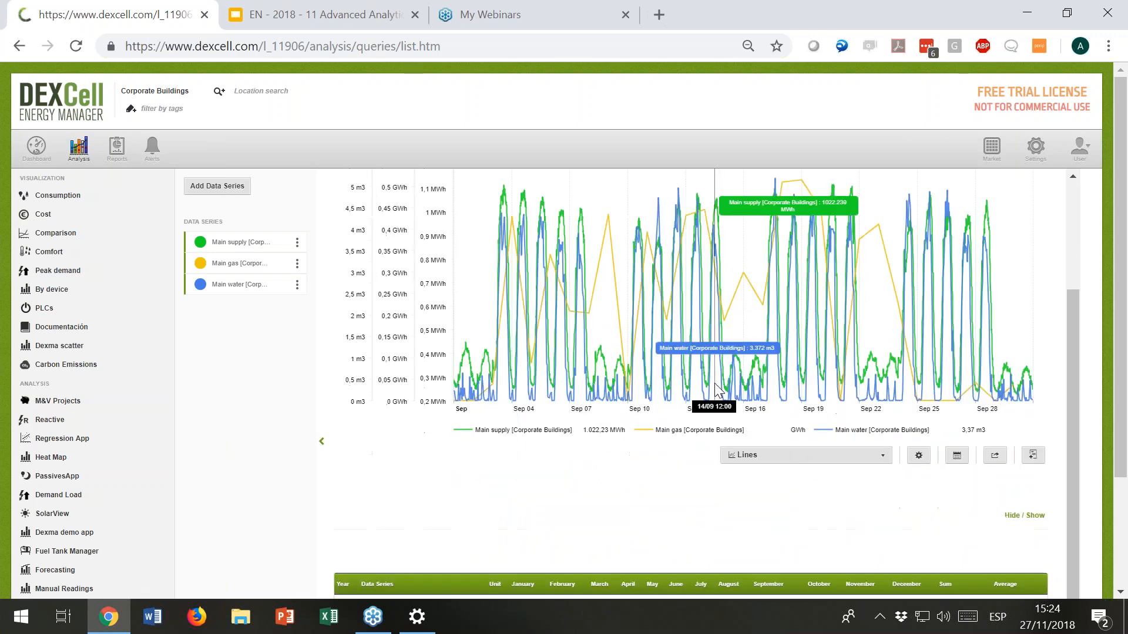
scroll(722, 391, "down", 2)
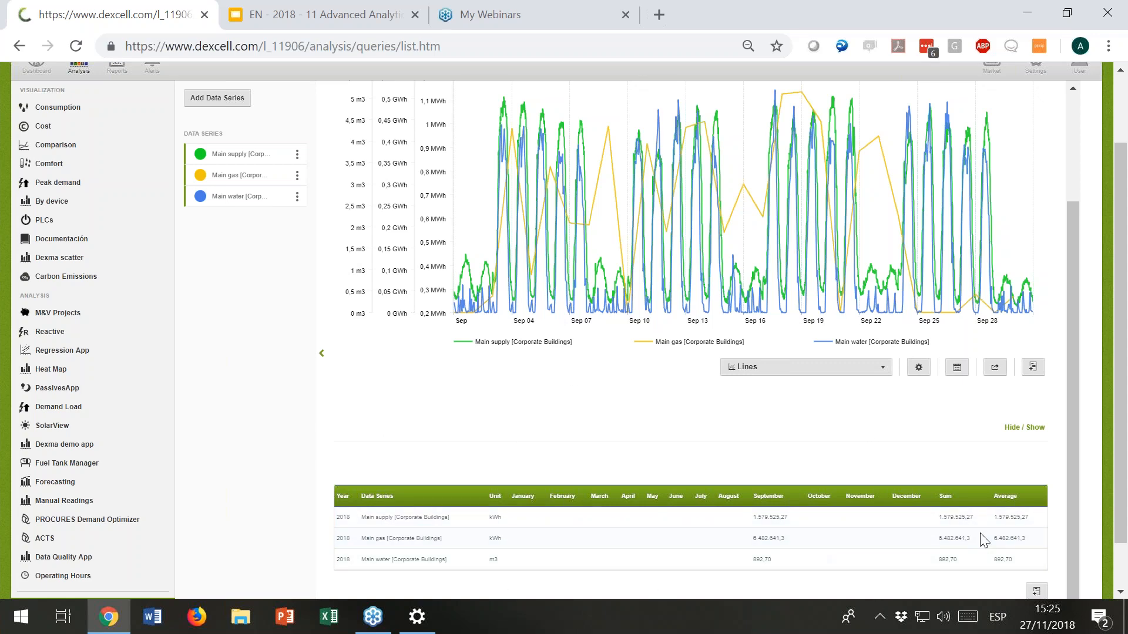
scroll(974, 565, "up", 4)
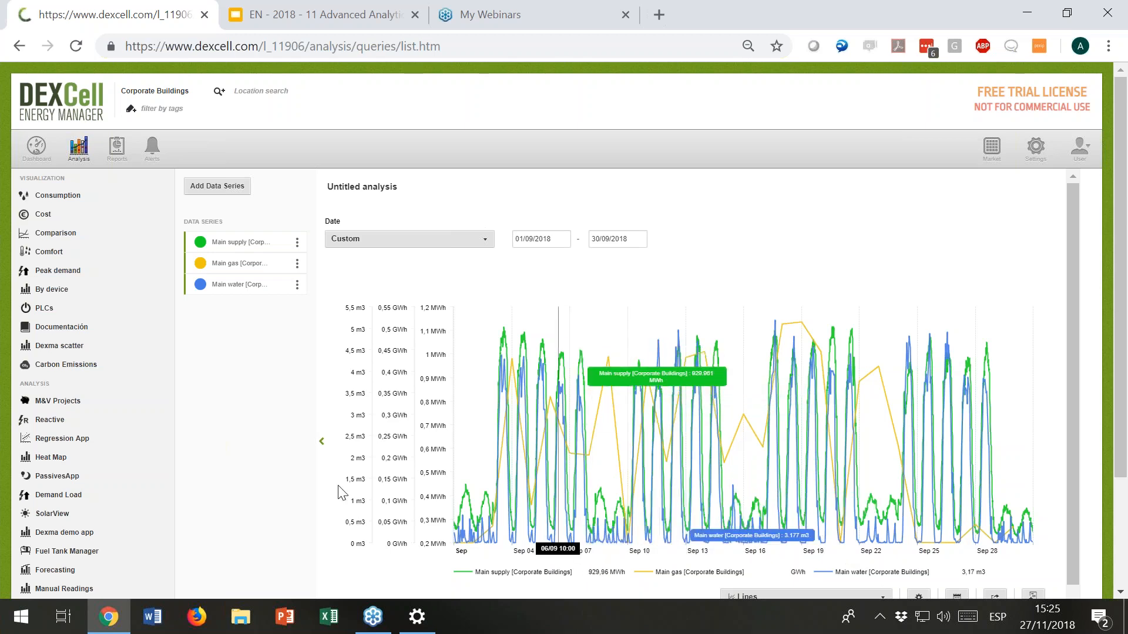
Step: Return to the Advanced Analytics overview and create a new analysis
scroll(220, 463, "down", 2)
scroll(221, 462, "down", 1)
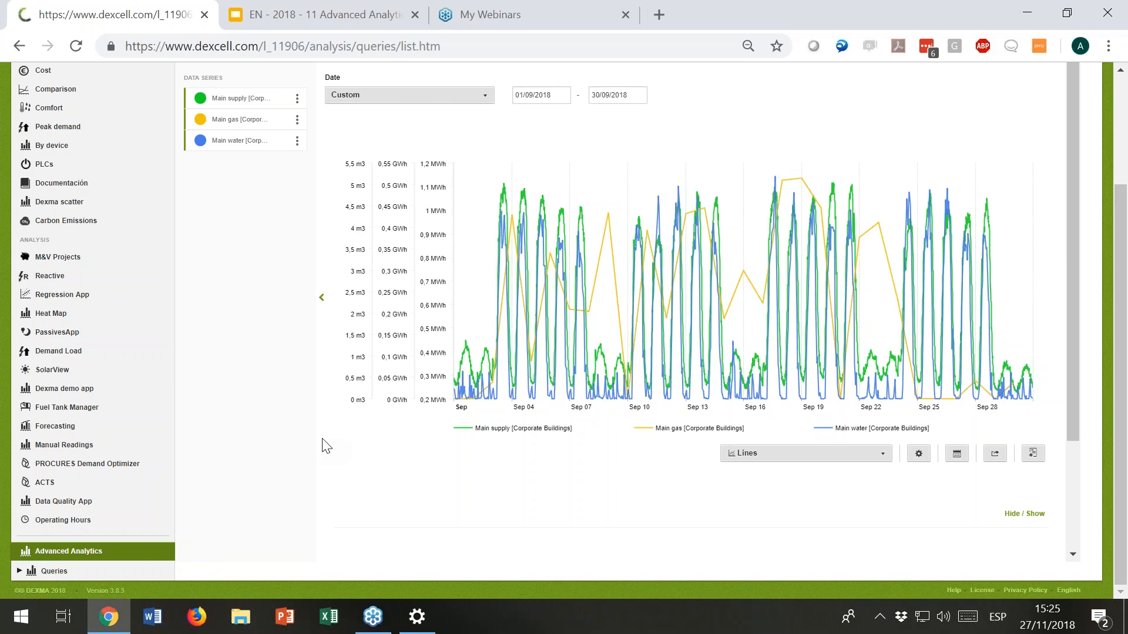
left_click(65, 552)
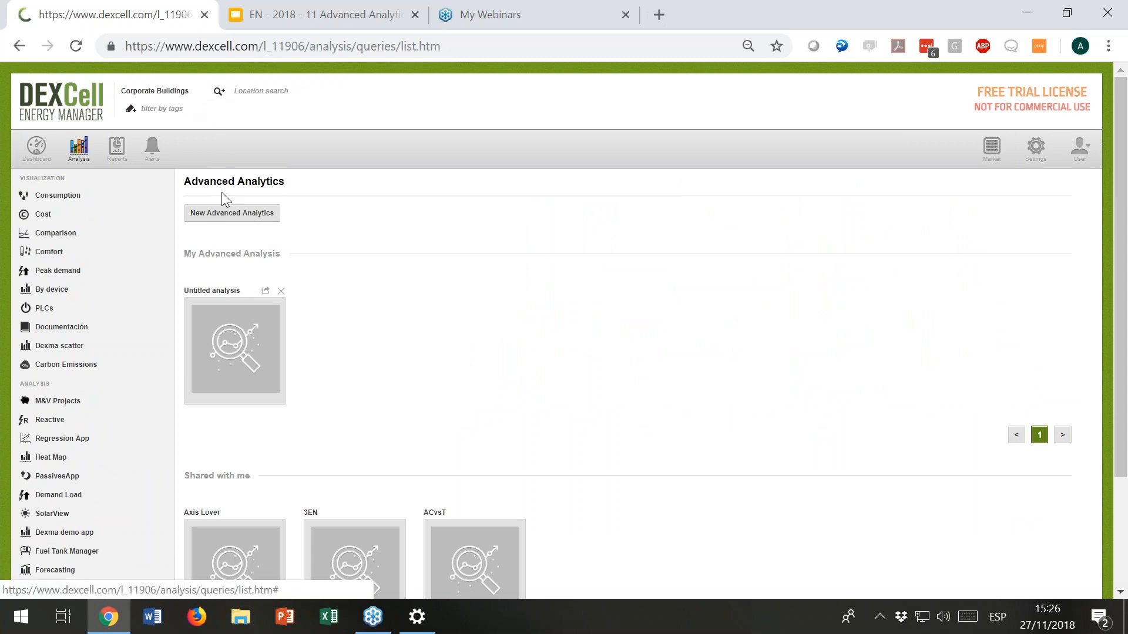
left_click(240, 222)
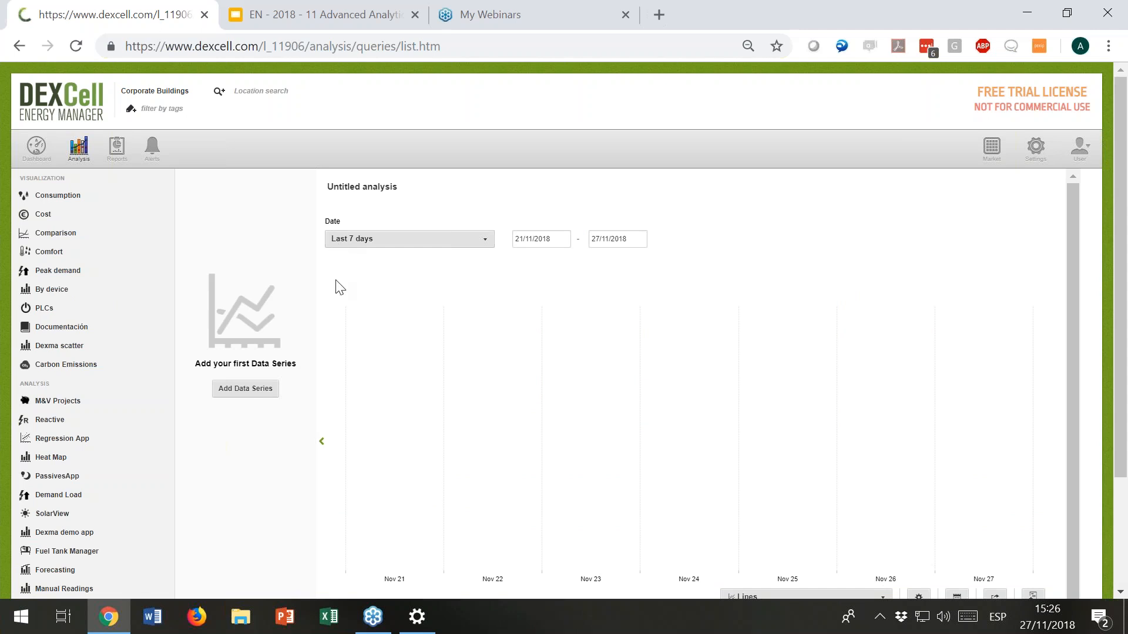
Step: Add a single-device data series with parameter Active Energy, device 1st Floor [02. Luxemburg Building] and daily resolution
left_click(253, 390)
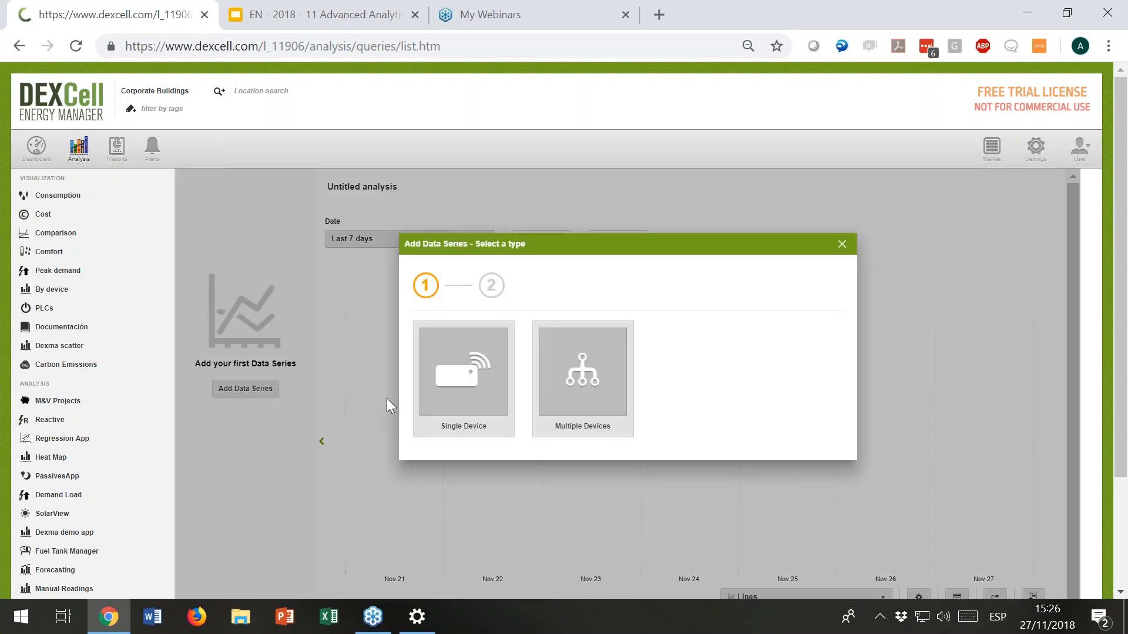
left_click(464, 390)
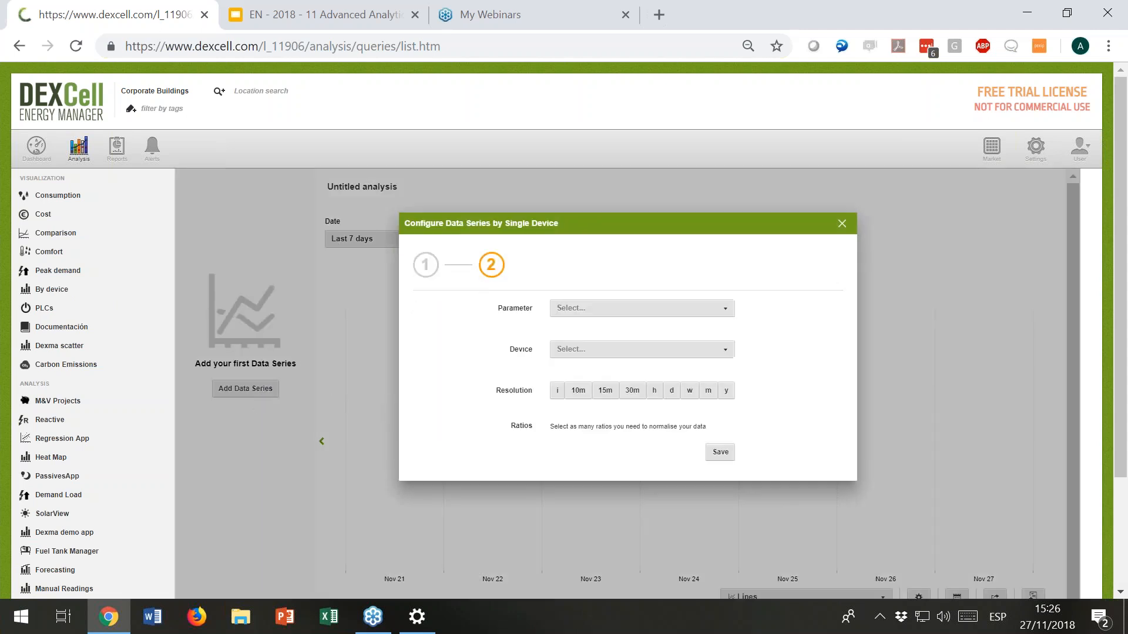
left_click(602, 305)
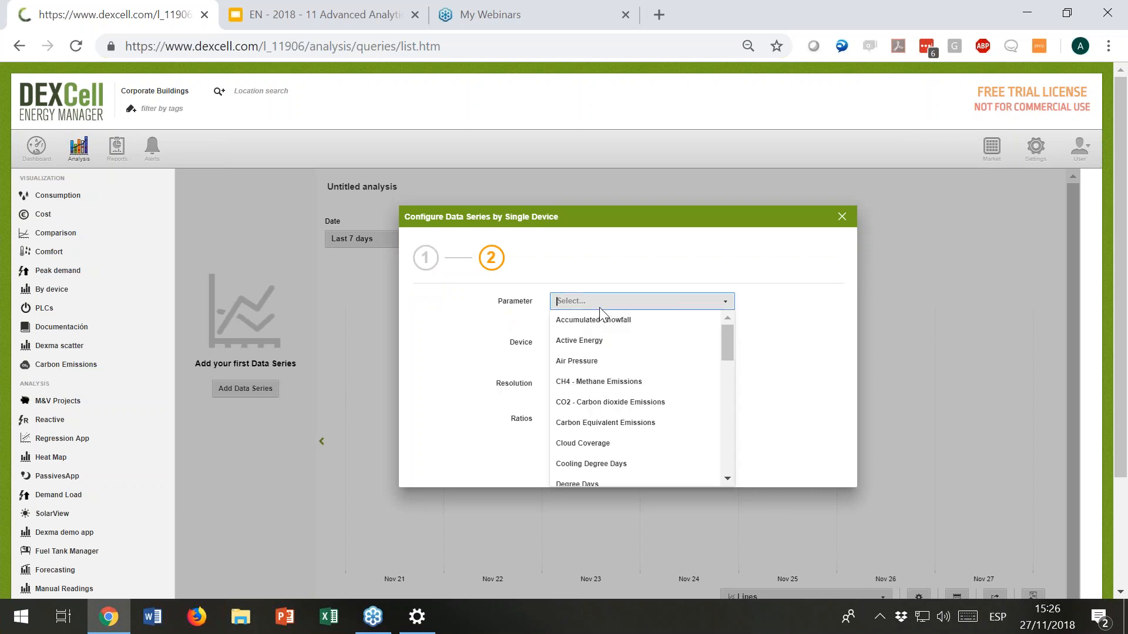
type("ac")
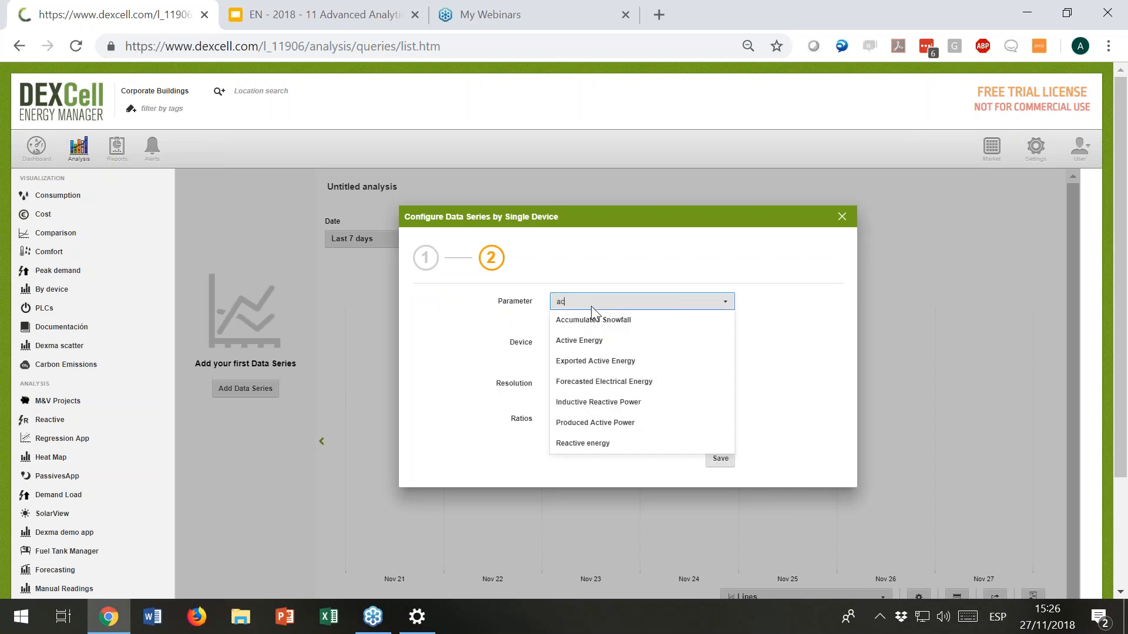
left_click(585, 340)
left_click(602, 341)
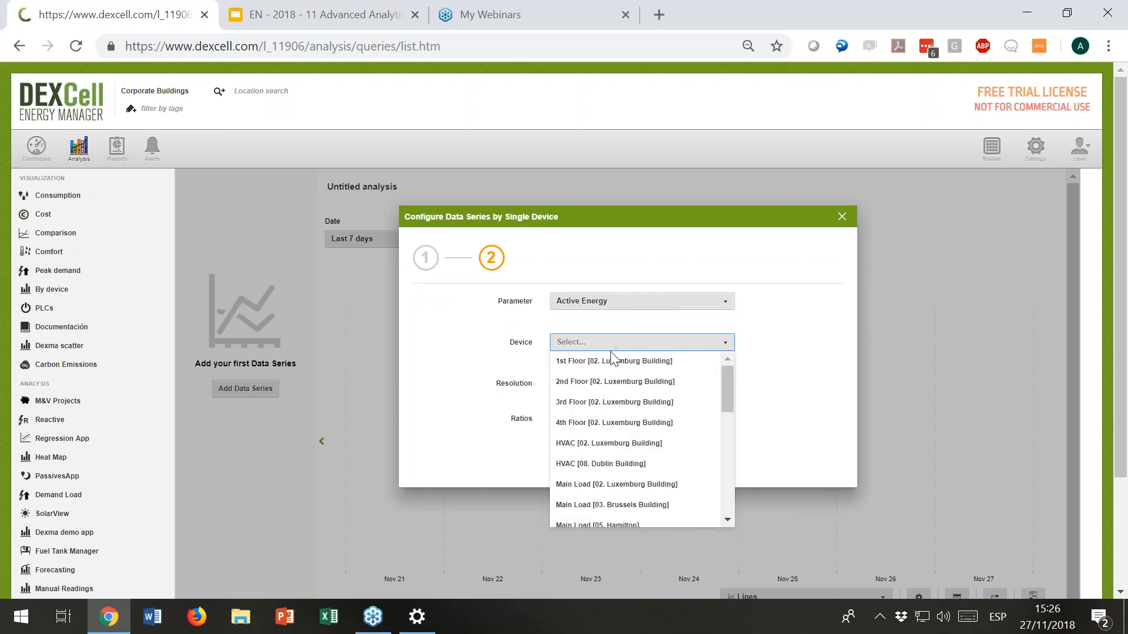
left_click(602, 359)
left_click(670, 384)
left_click(720, 459)
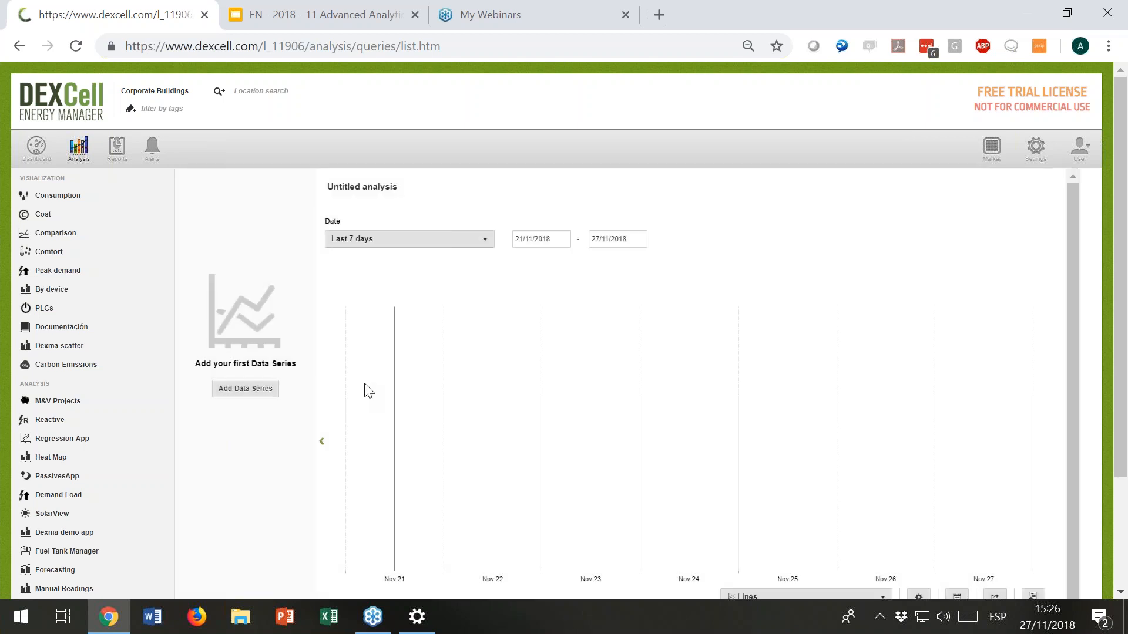
Step: Add a single-device data series with parameter Active Energy, device 2nd Floor [02. Luxemburg Building] and daily resolution
left_click(222, 186)
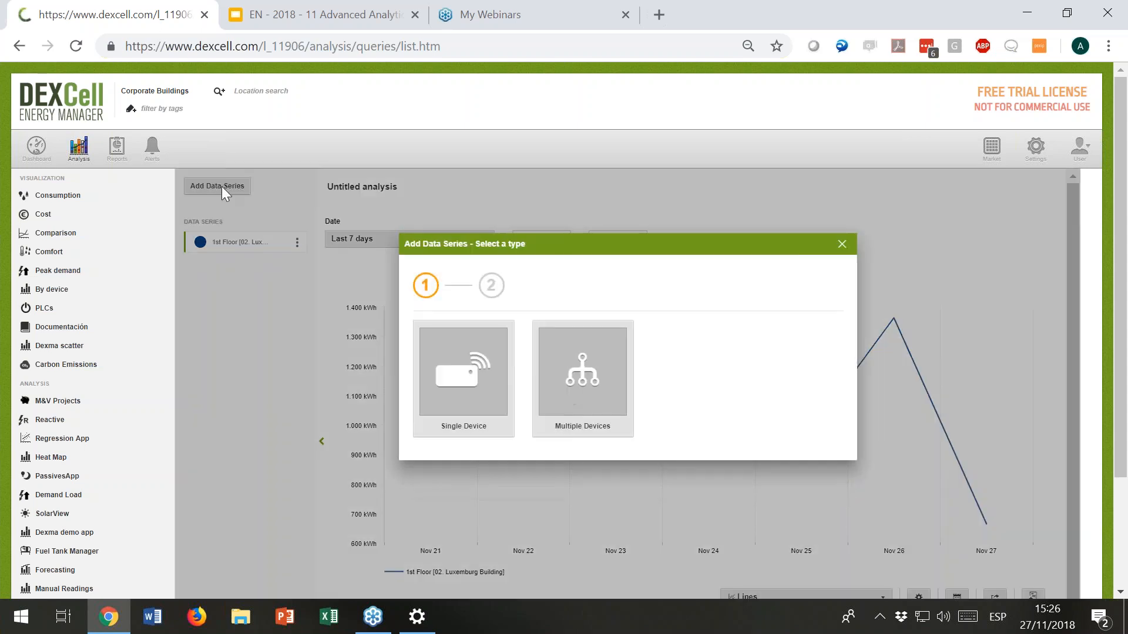
left_click(494, 353)
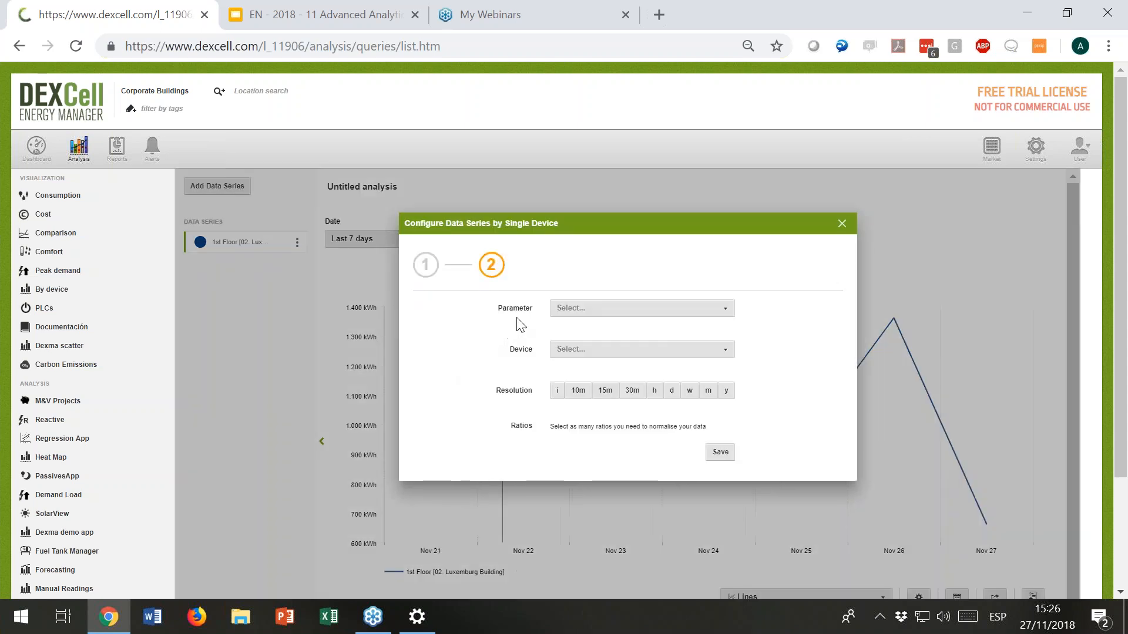
left_click(579, 301)
type("ac")
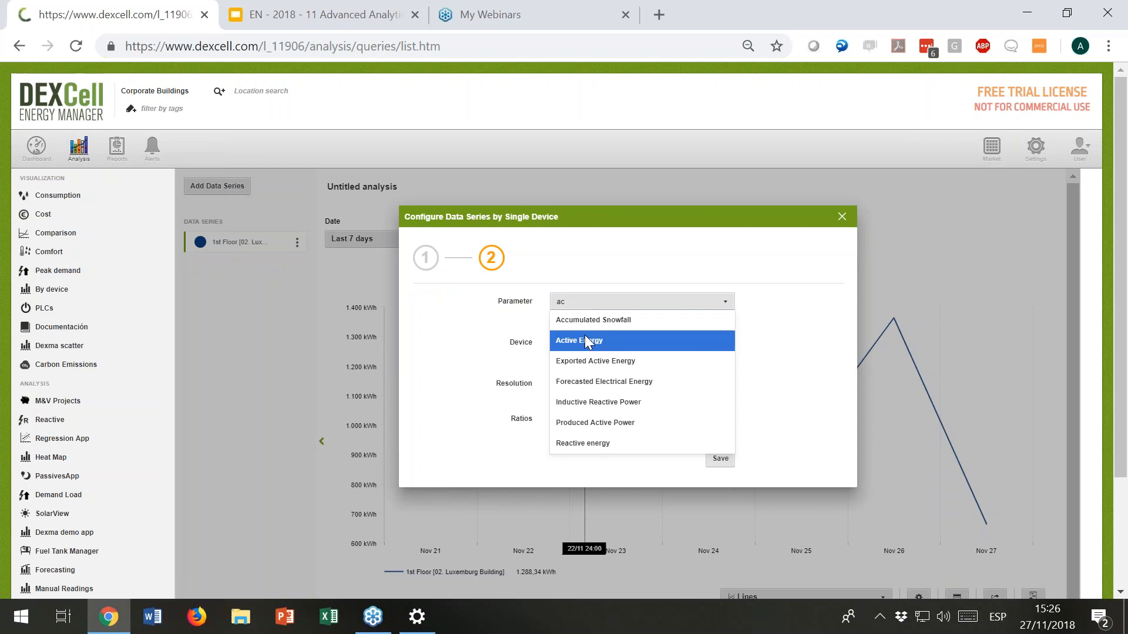
left_click(585, 340)
left_click(587, 343)
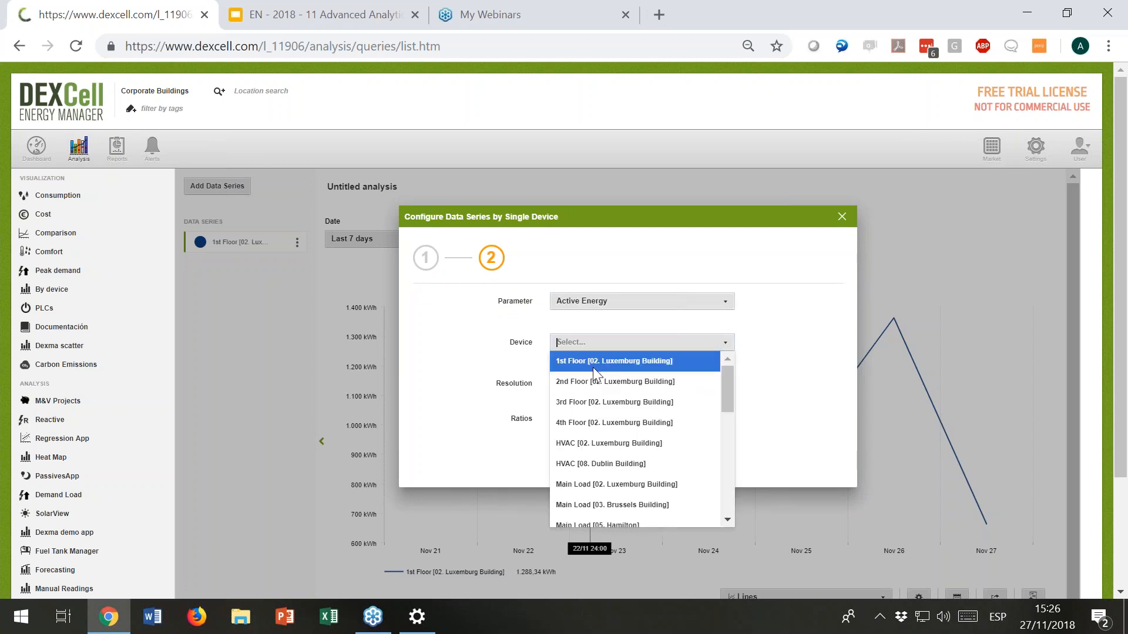
left_click(595, 381)
left_click(724, 459)
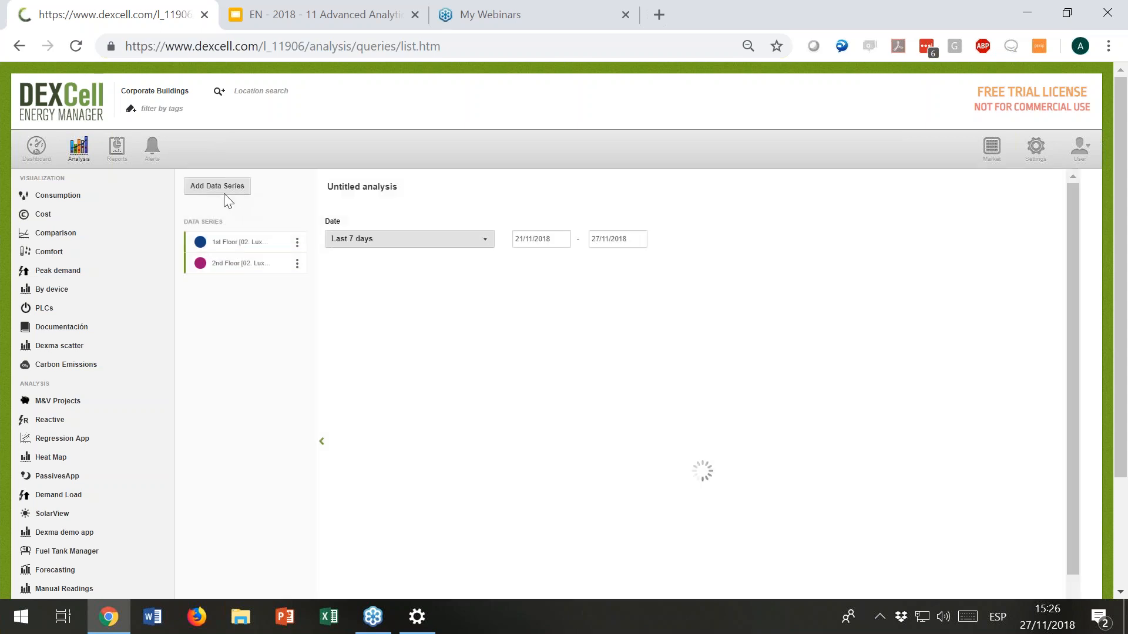
Step: Add a single-device data series with parameter Active Energy, device 3rd Floor [02. Luxemburg Building] and daily resolution
left_click(223, 187)
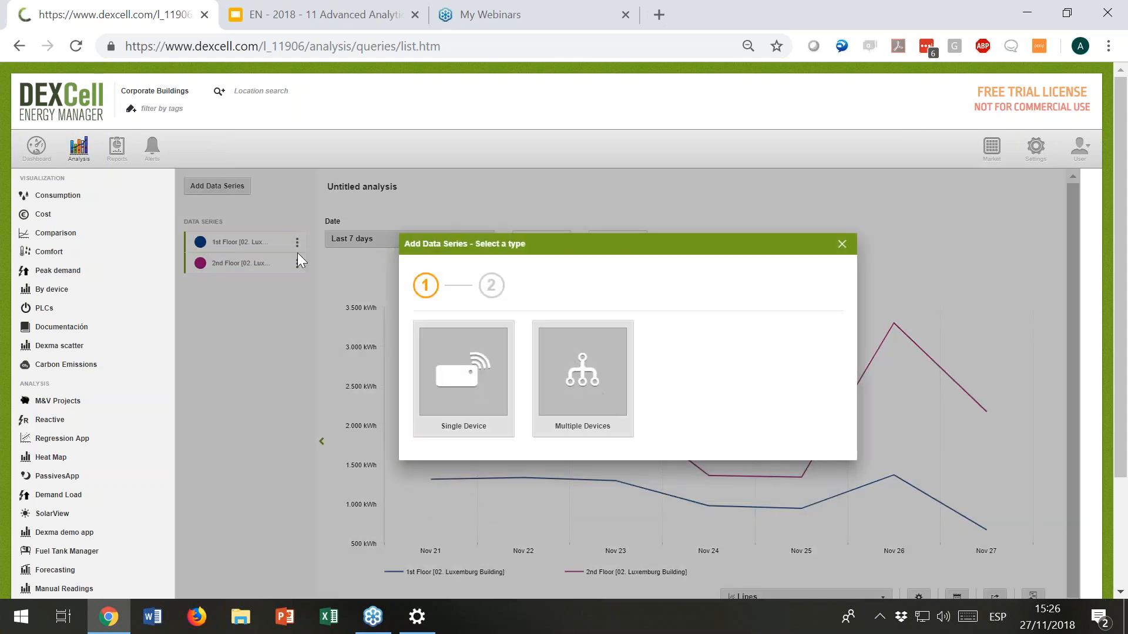
left_click(457, 405)
left_click(584, 306)
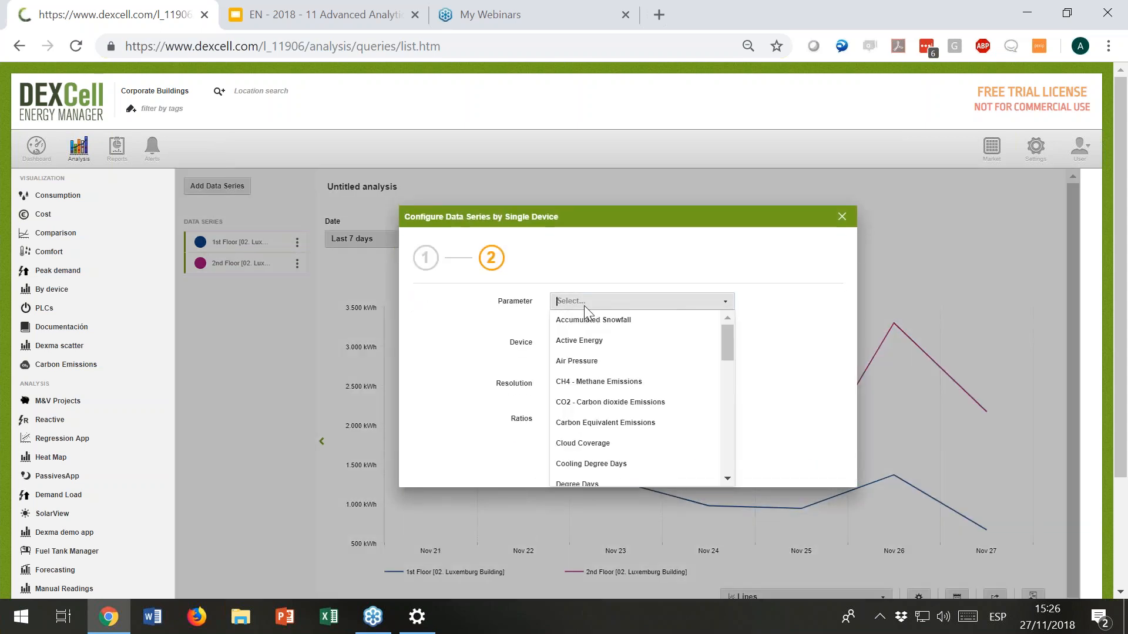
type("a")
left_click(581, 340)
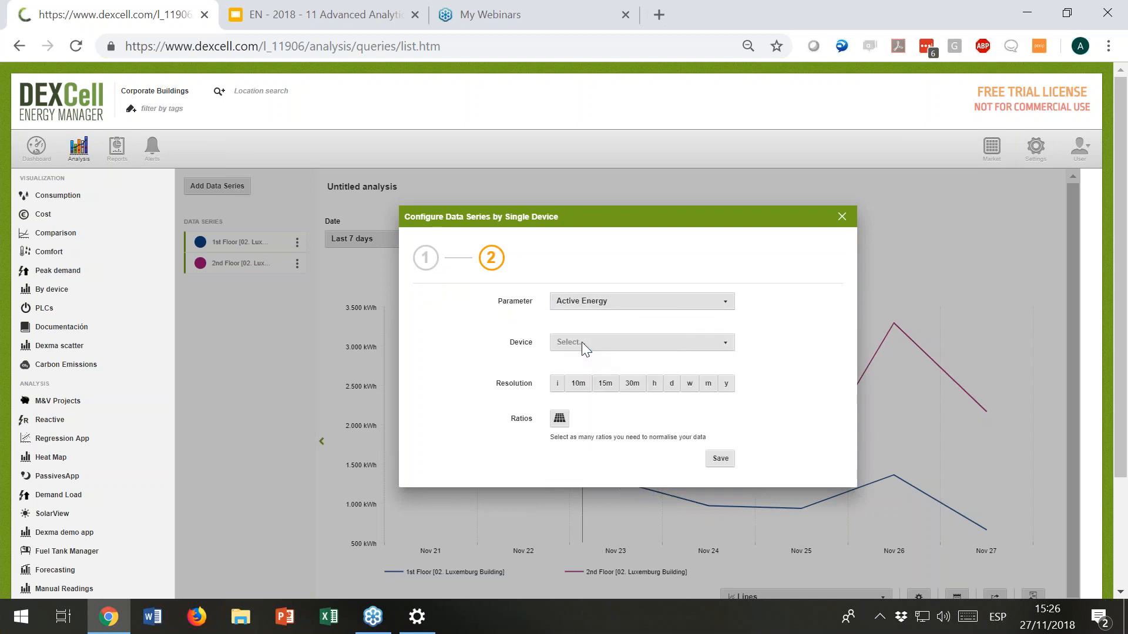
left_click(587, 344)
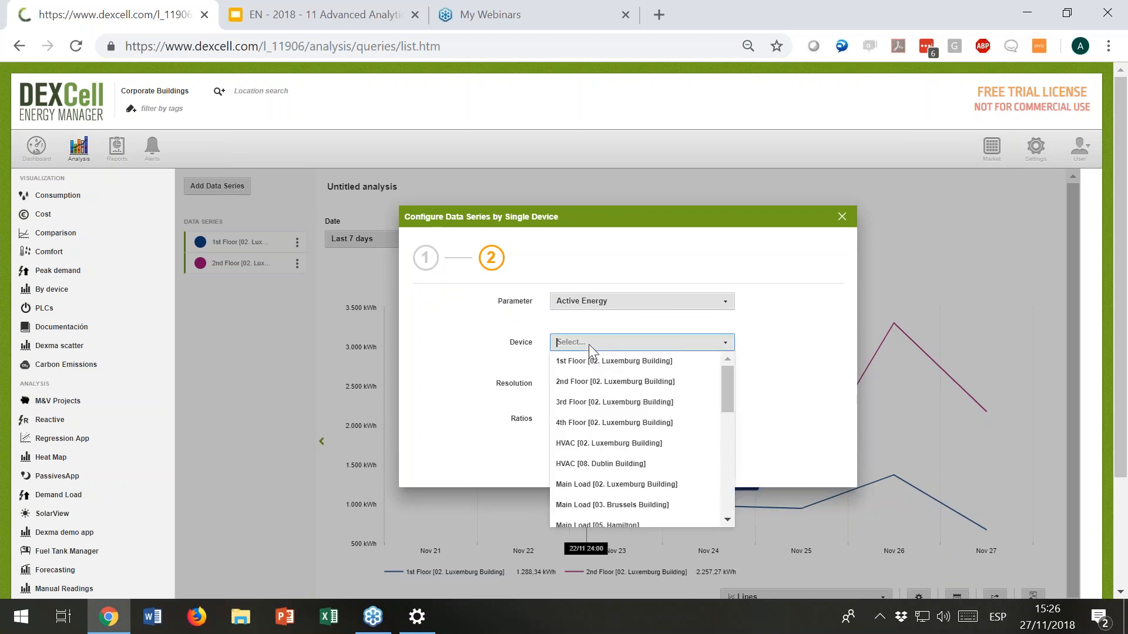
left_click(584, 403)
left_click(670, 385)
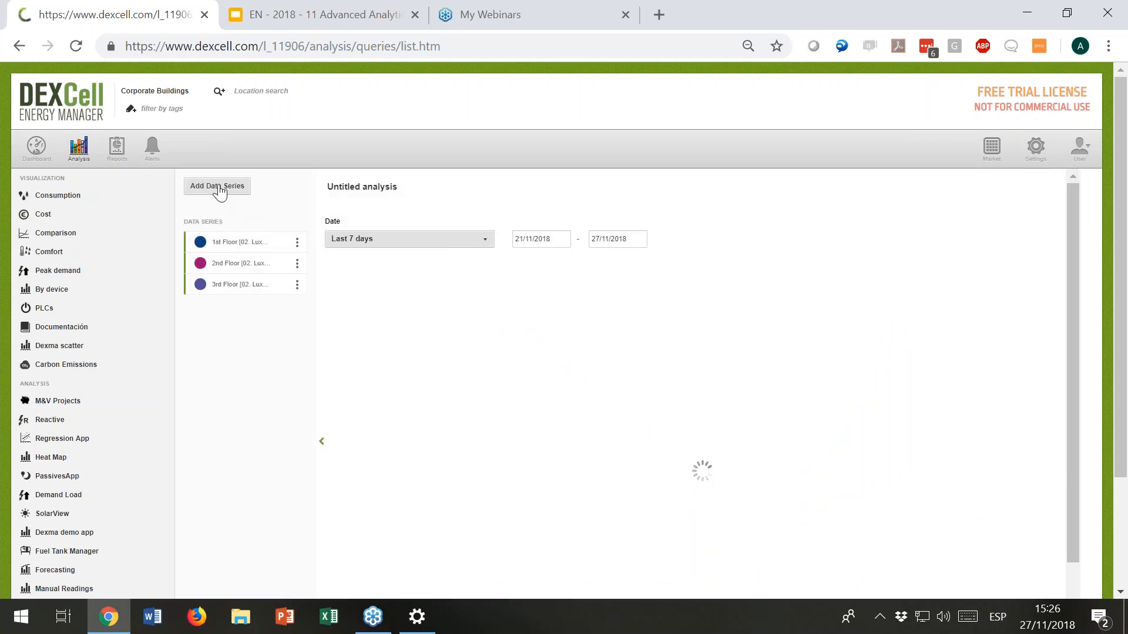
Step: Add a single-device data series with parameter Active Energy, device 4th Floor [02. Luxemburg Building] and daily resolution
left_click(218, 187)
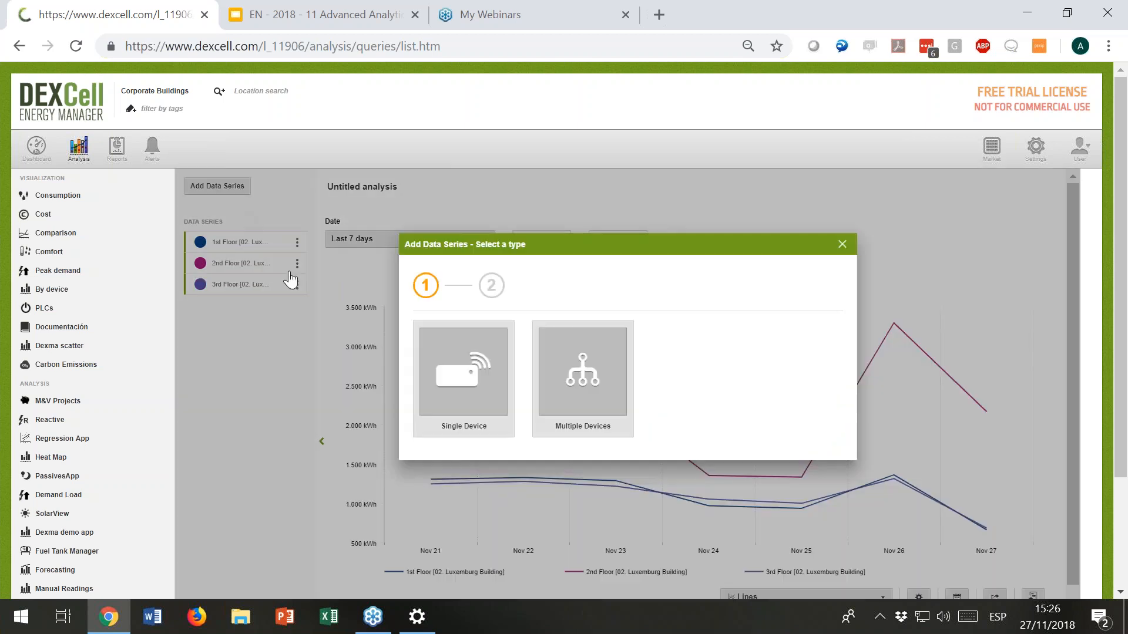
left_click(493, 370)
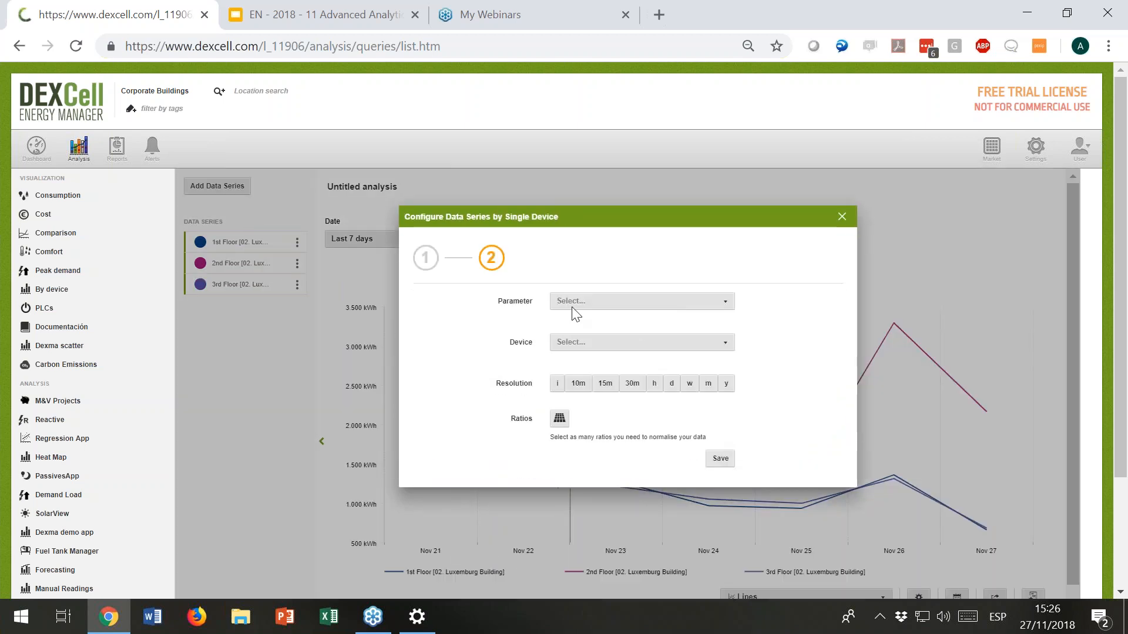
left_click(572, 305)
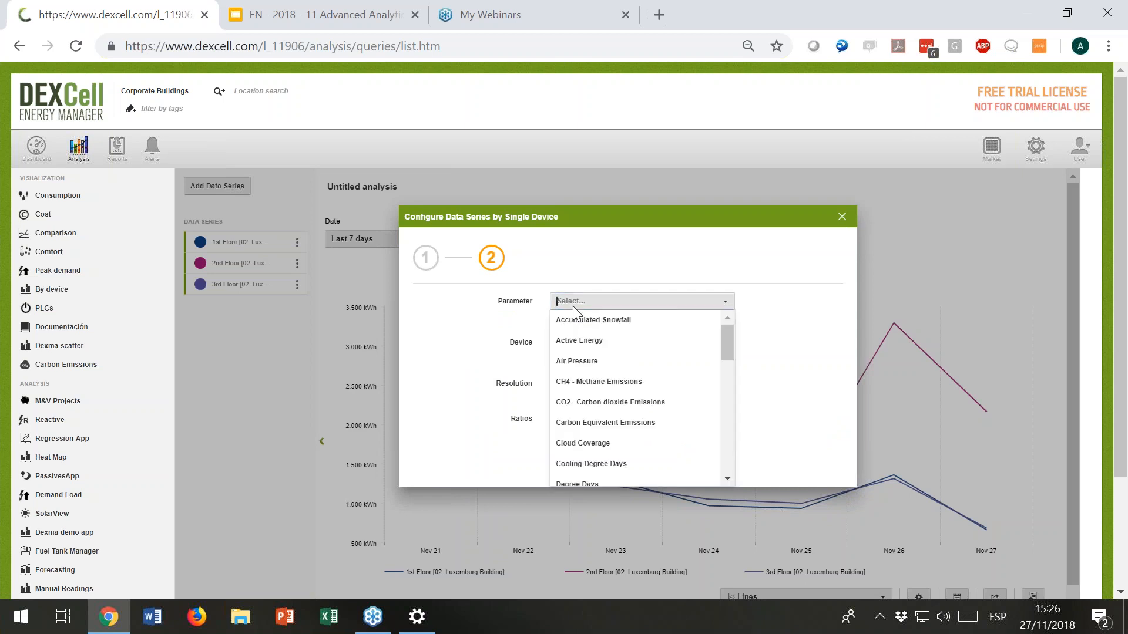
left_click(579, 346)
left_click(670, 385)
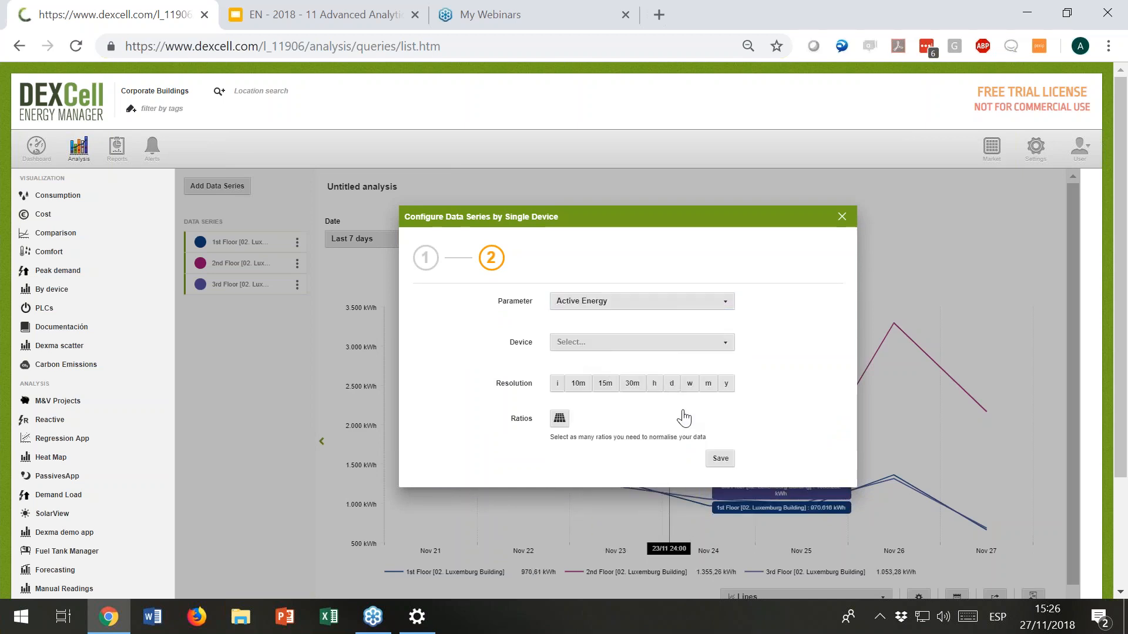
left_click(714, 462)
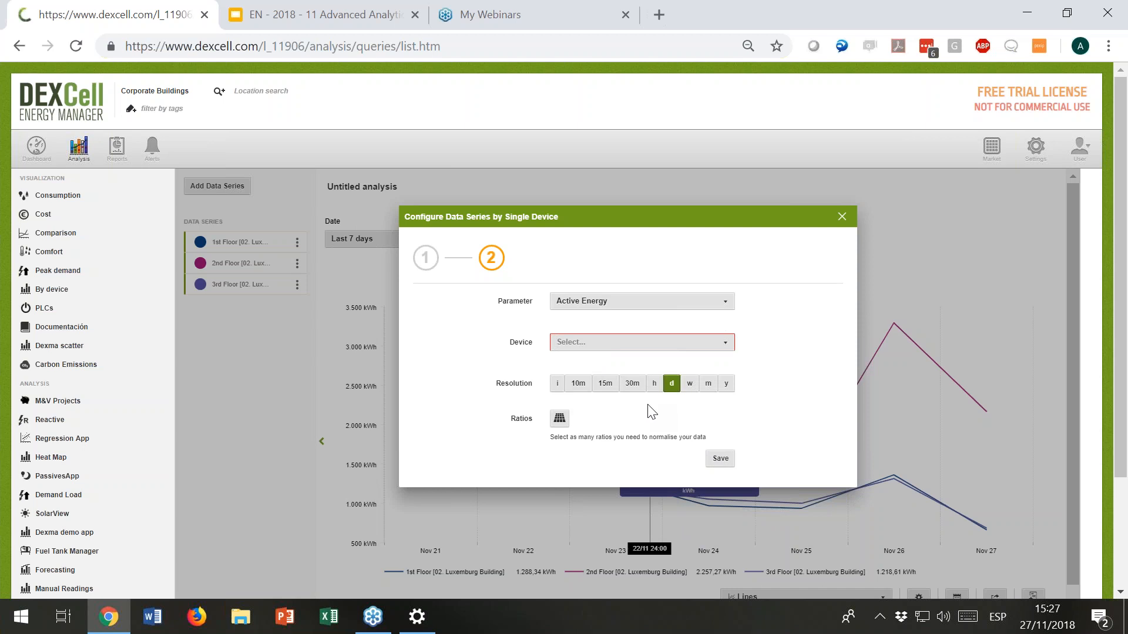
left_click(607, 345)
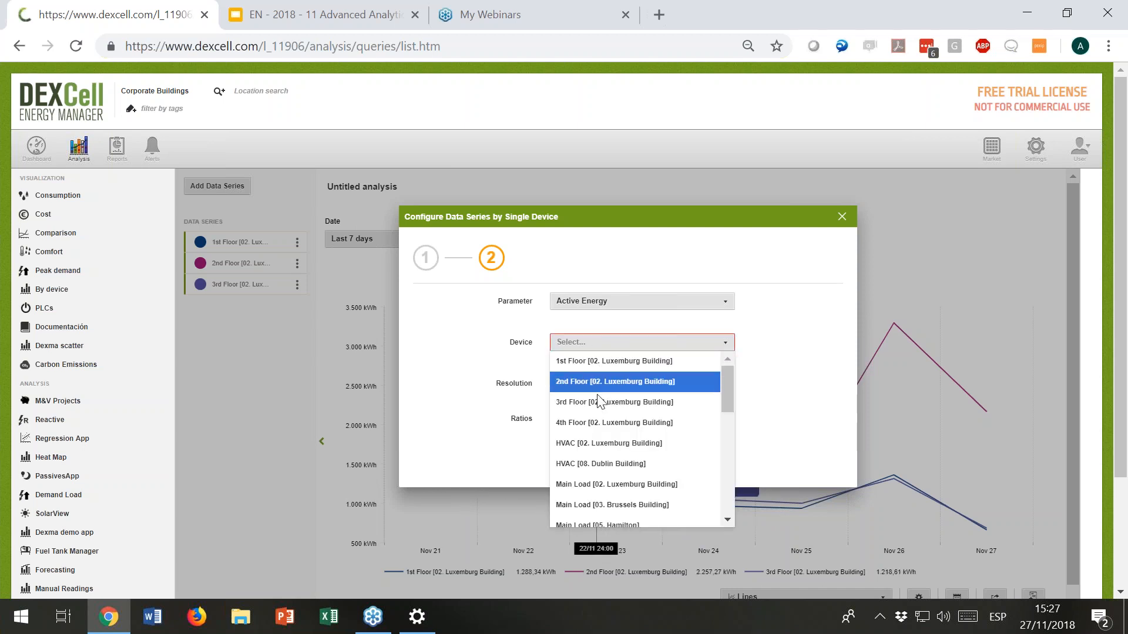
left_click(604, 423)
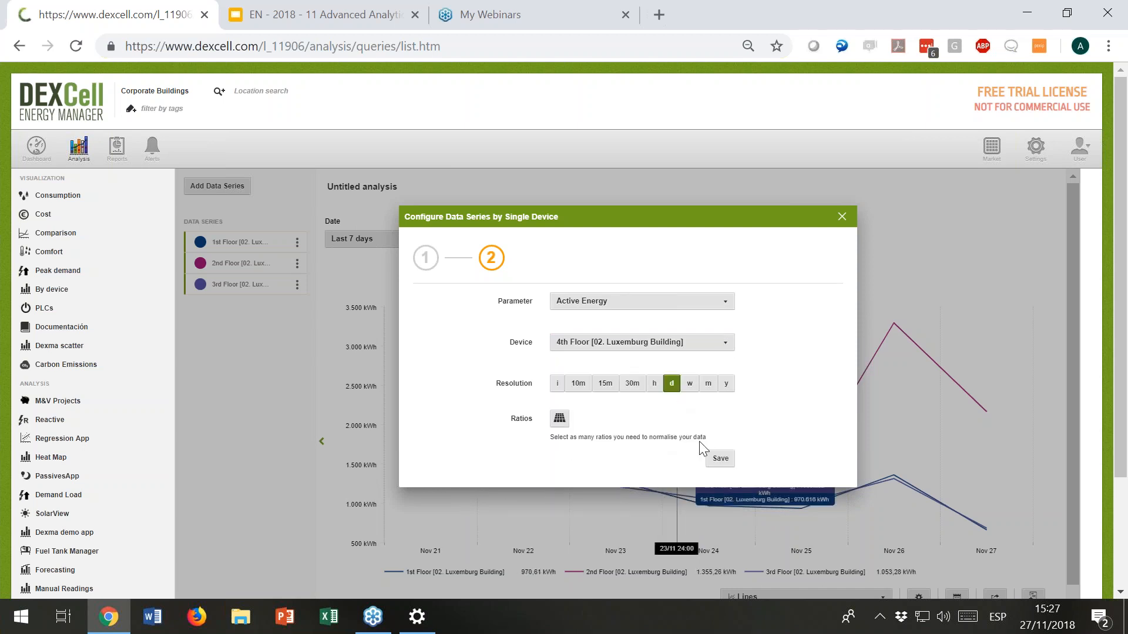
left_click(719, 459)
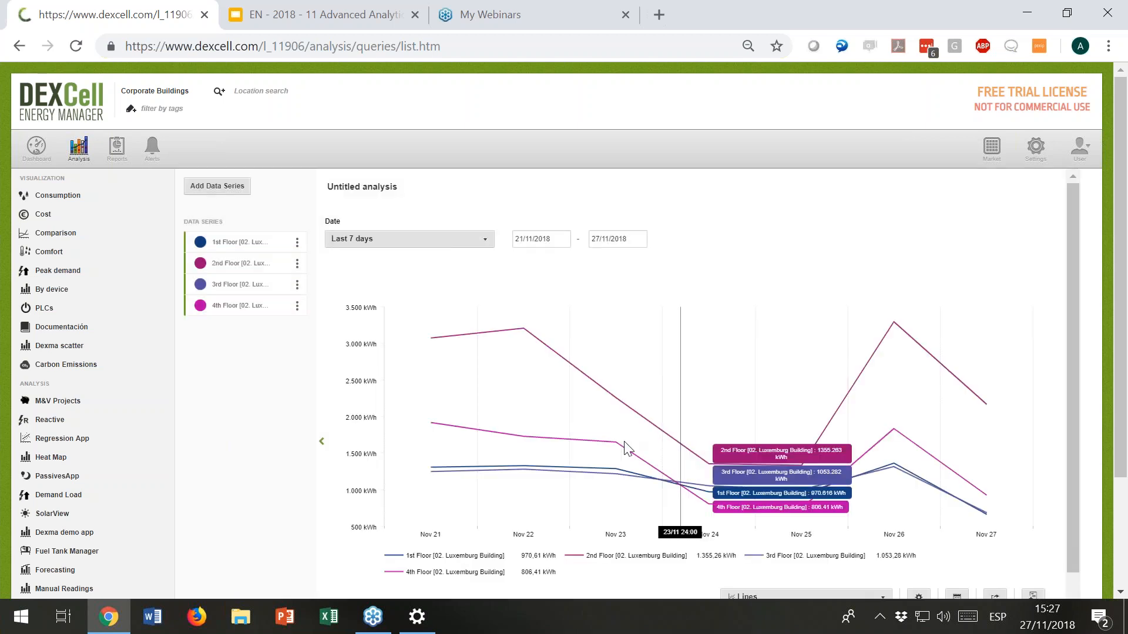
Step: Add a single-device data series with parameter Active Energy, device HVAC [02. Luxemburg Building] and daily resolution
left_click(215, 188)
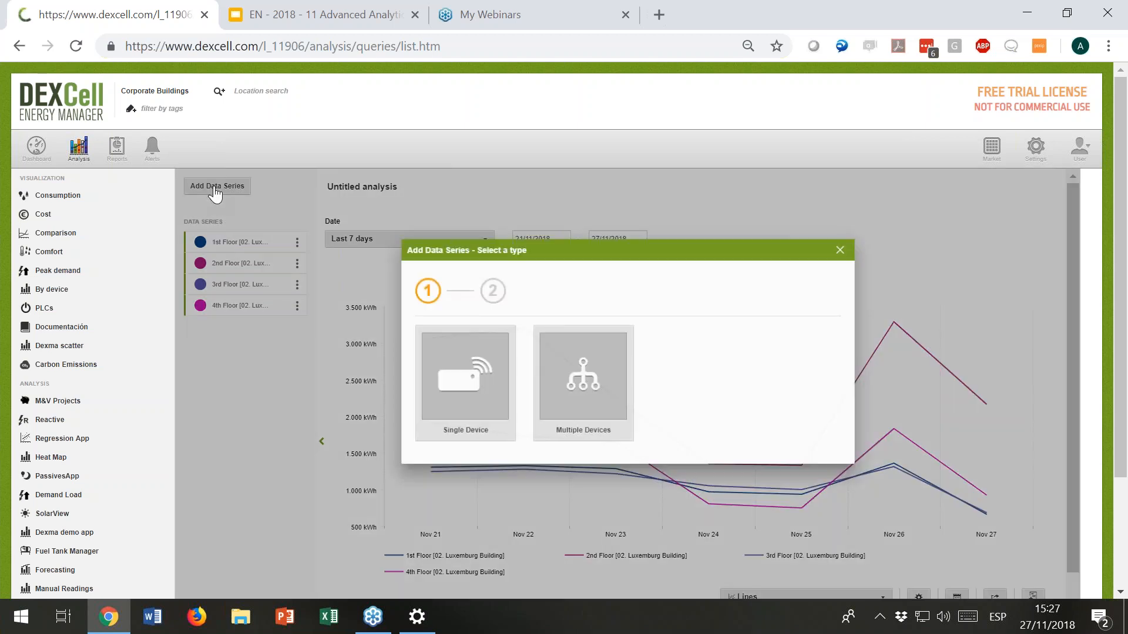
left_click(470, 377)
left_click(577, 304)
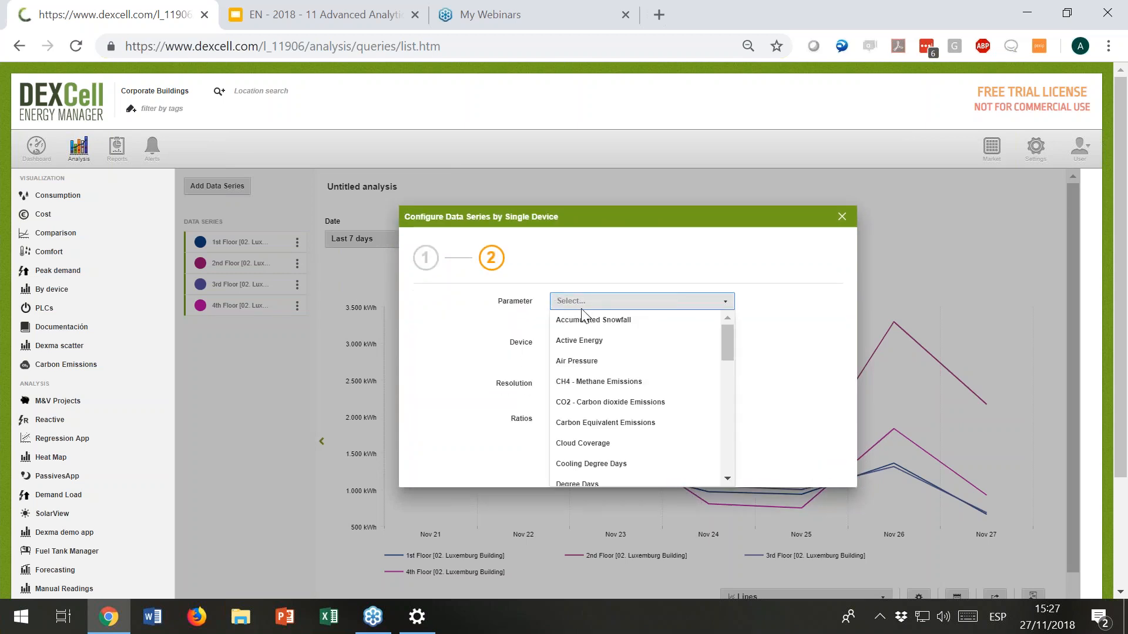
left_click(582, 341)
left_click(581, 343)
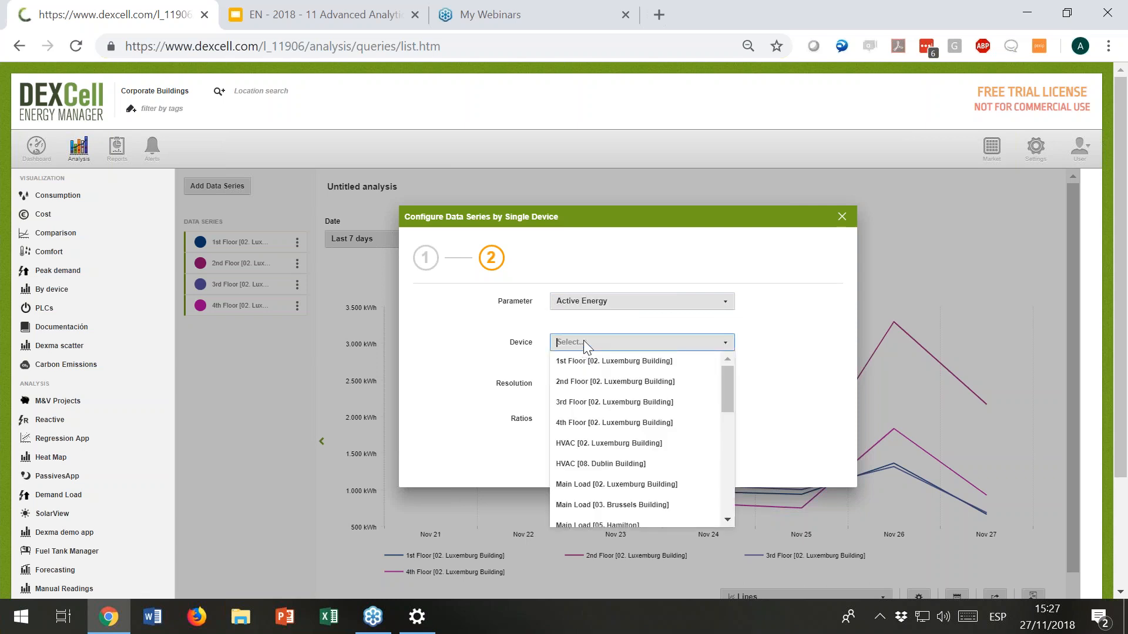
left_click(571, 443)
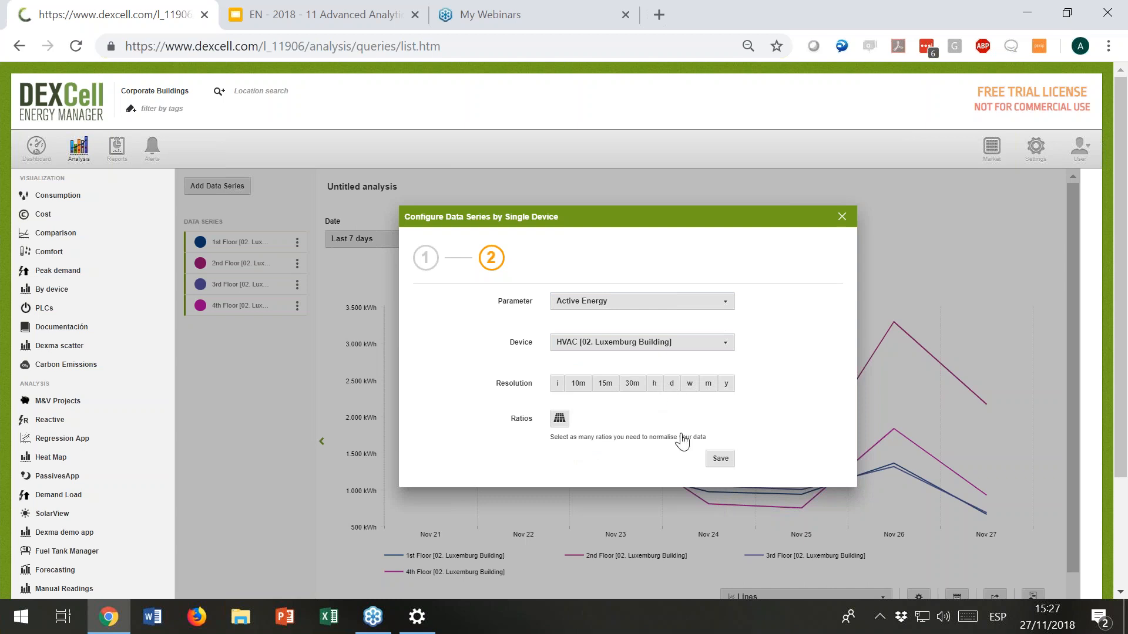
left_click(720, 459)
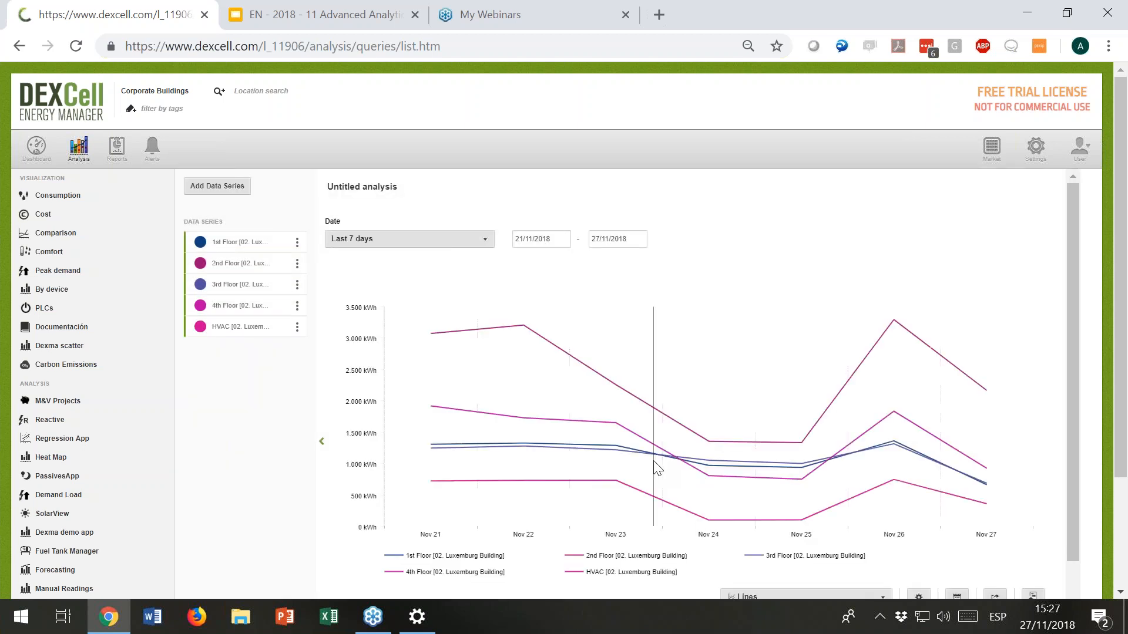
Step: Recolour the data series: HVAC green, 1st Floor yellow and 4th Floor orange-red
mouse_move(653, 461)
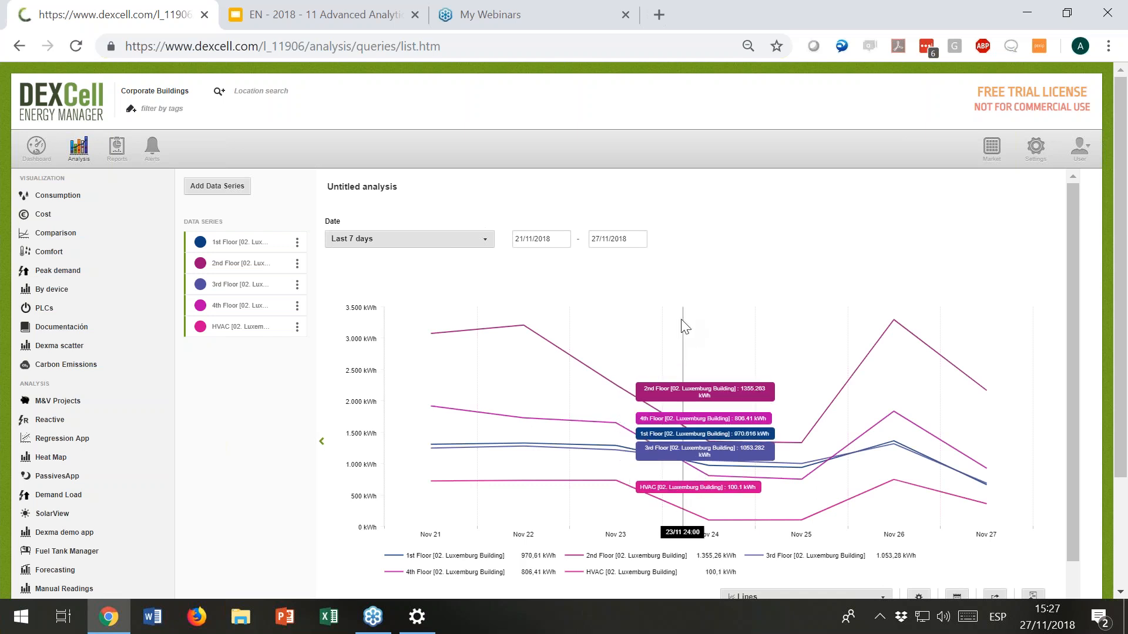
left_click(200, 327)
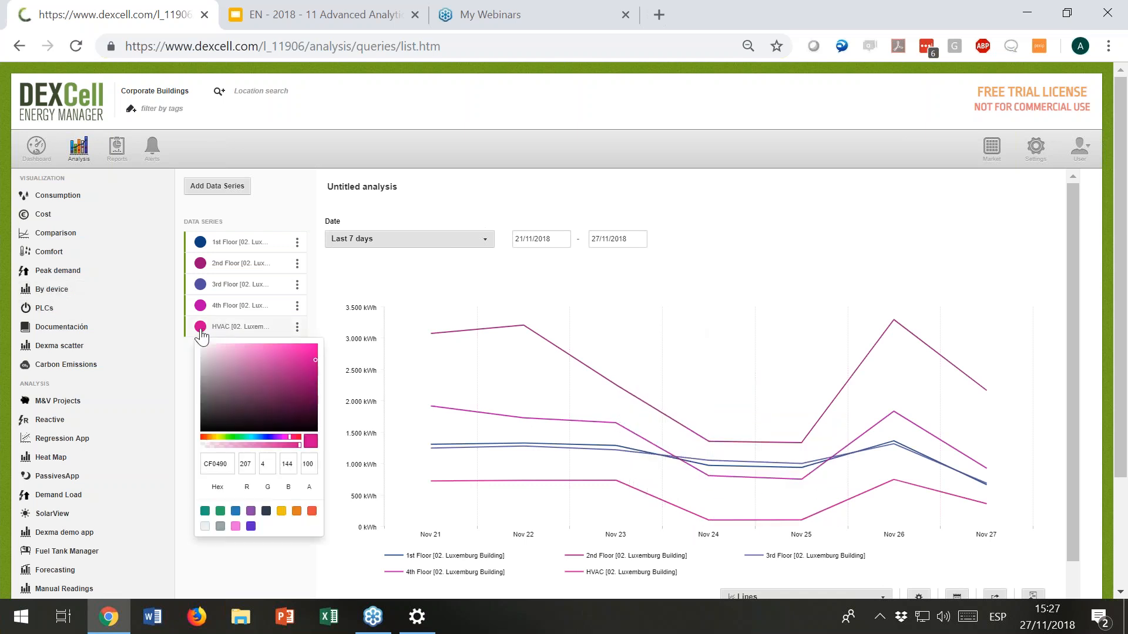
left_click(222, 513)
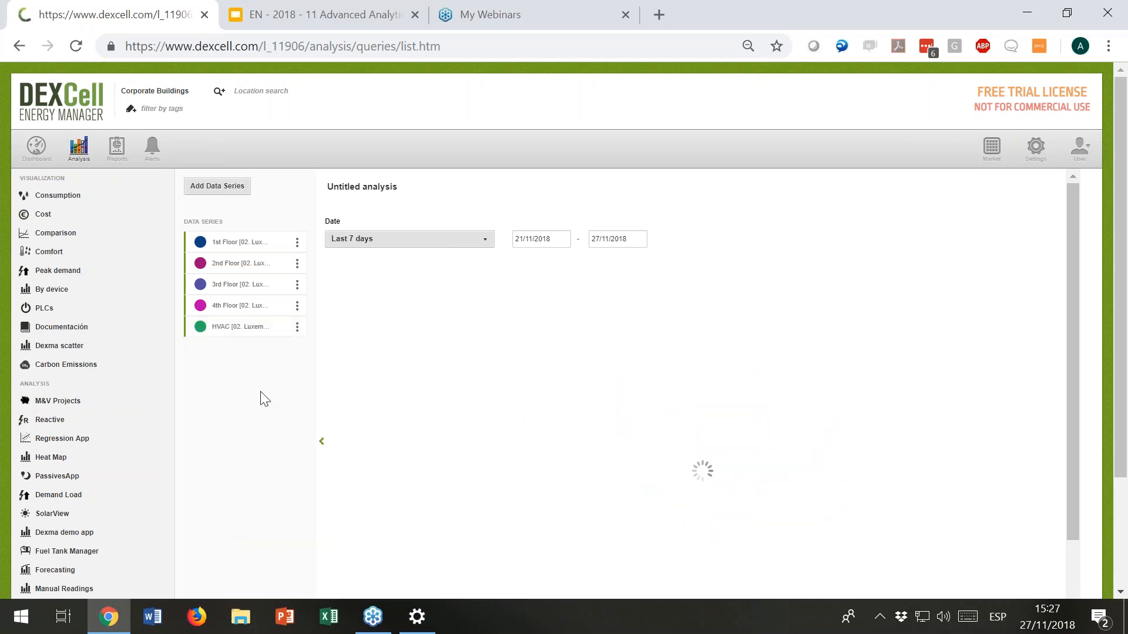
left_click(200, 244)
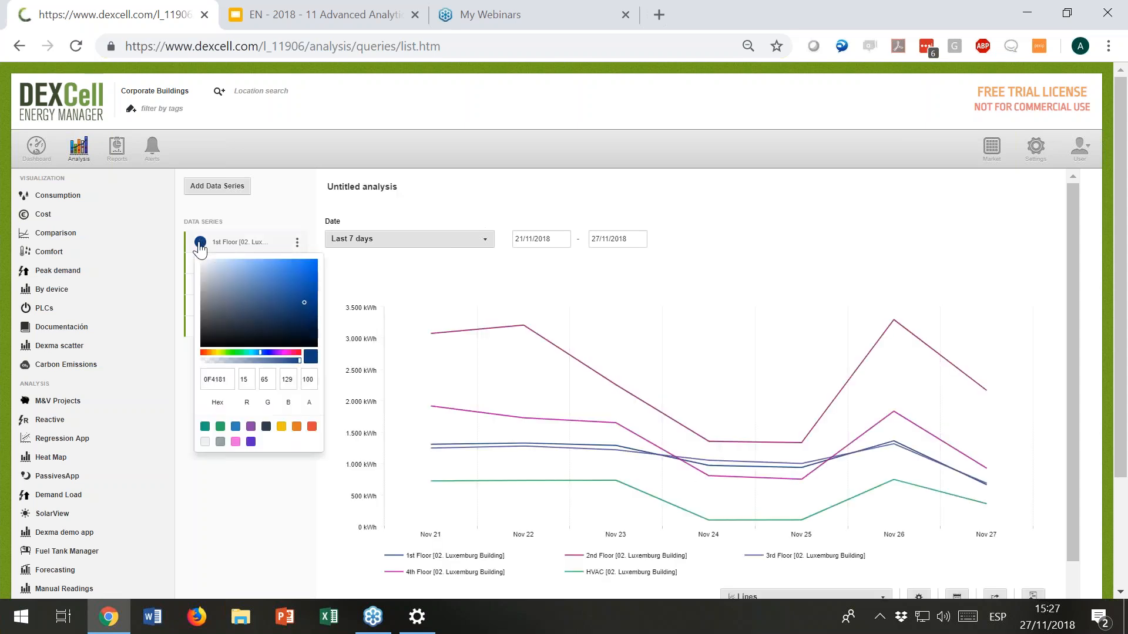
left_click(281, 427)
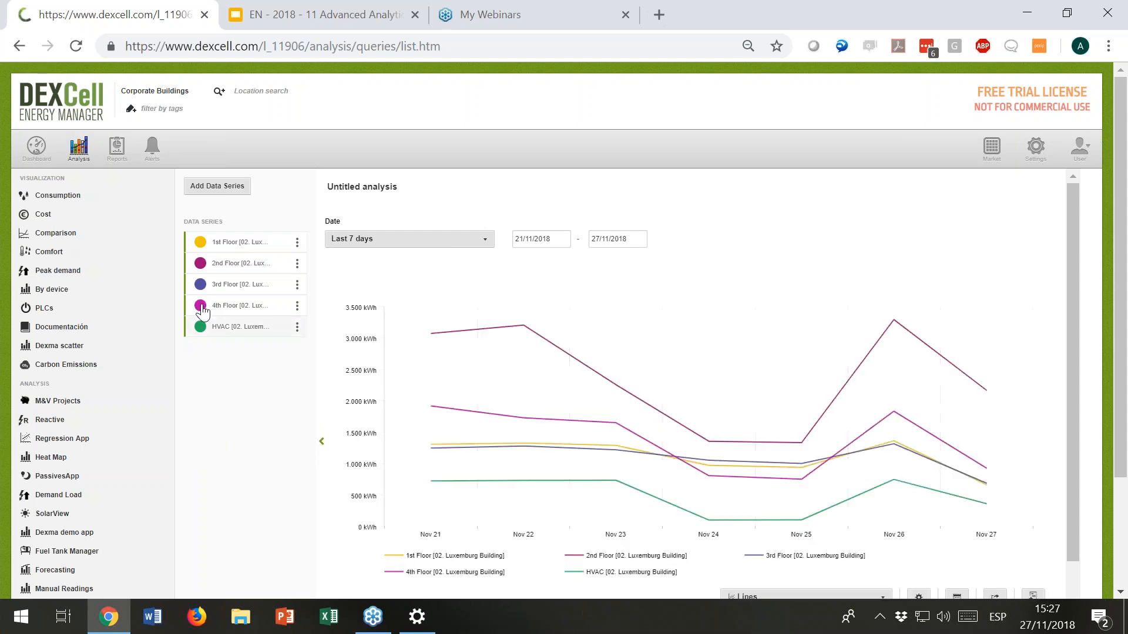
left_click(200, 306)
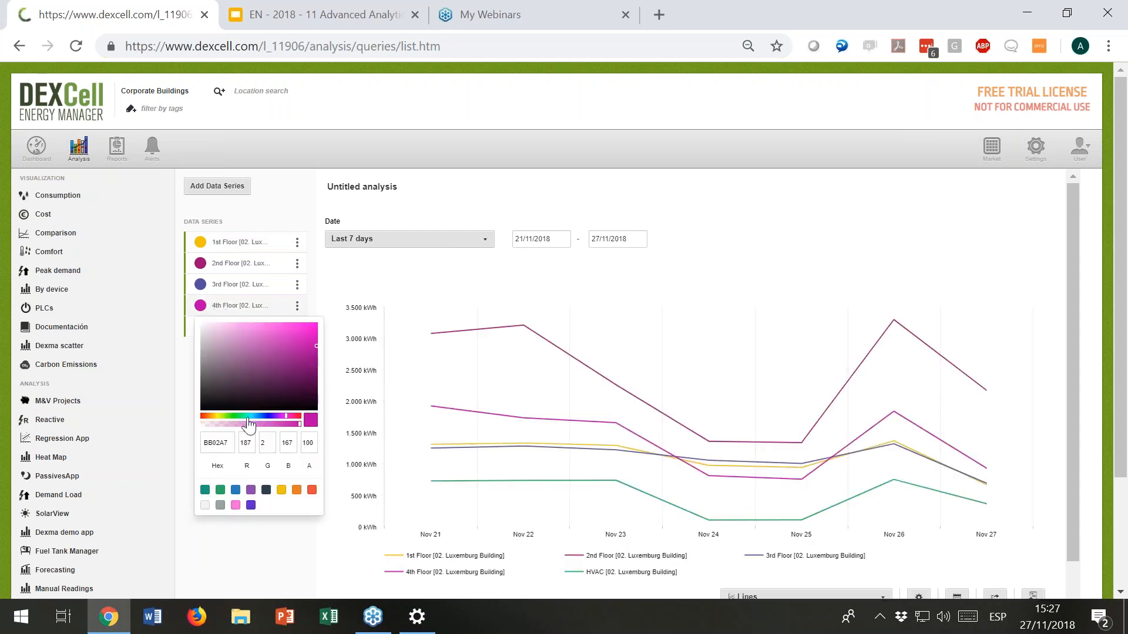
left_click(315, 492)
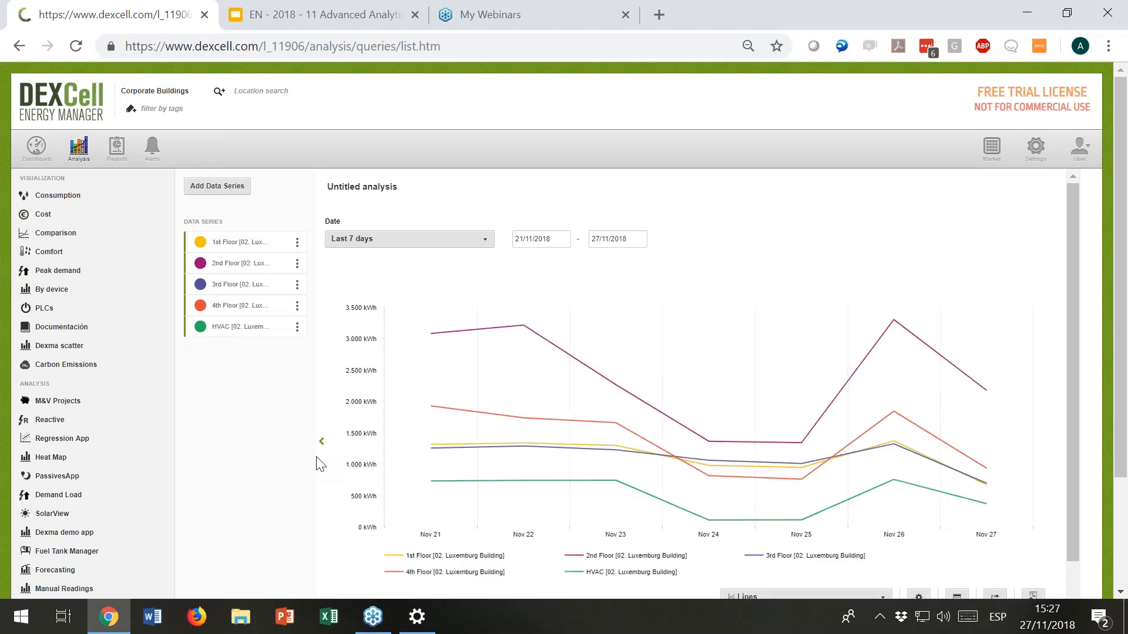
Step: Set the analysis date range to Last month and change the chart type to Bars
left_click(483, 239)
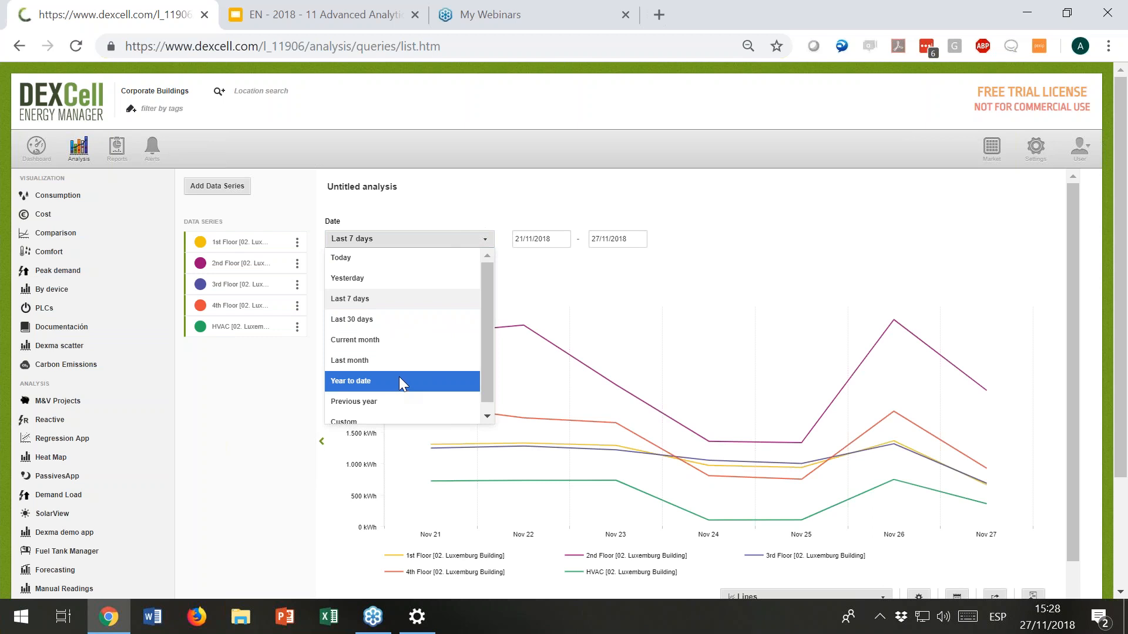
left_click(399, 360)
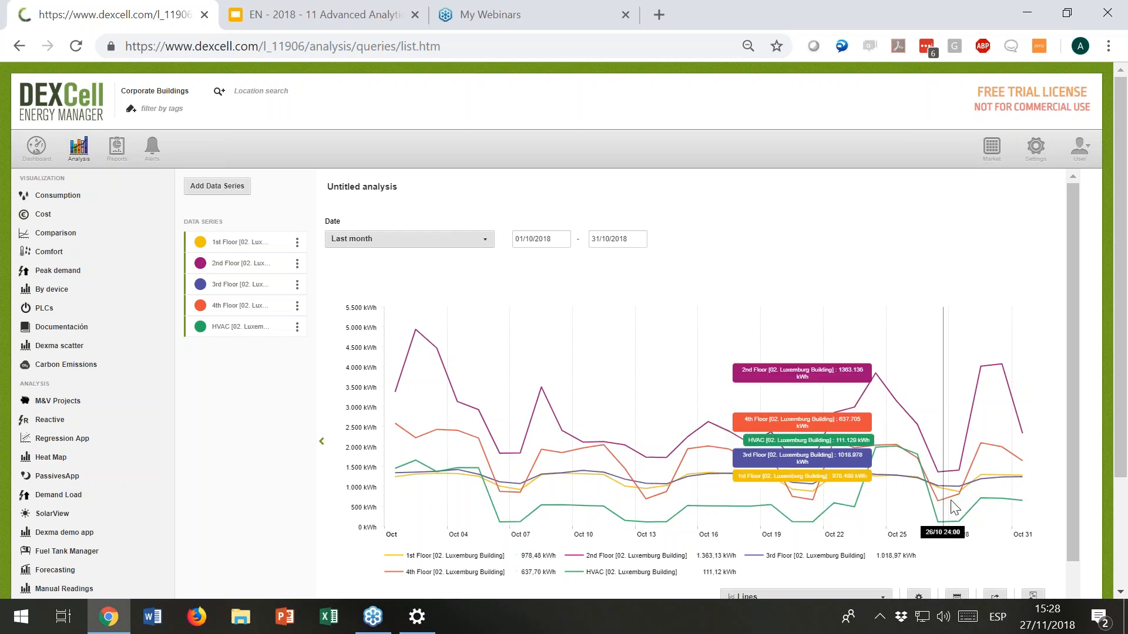
scroll(959, 482, "down", 2)
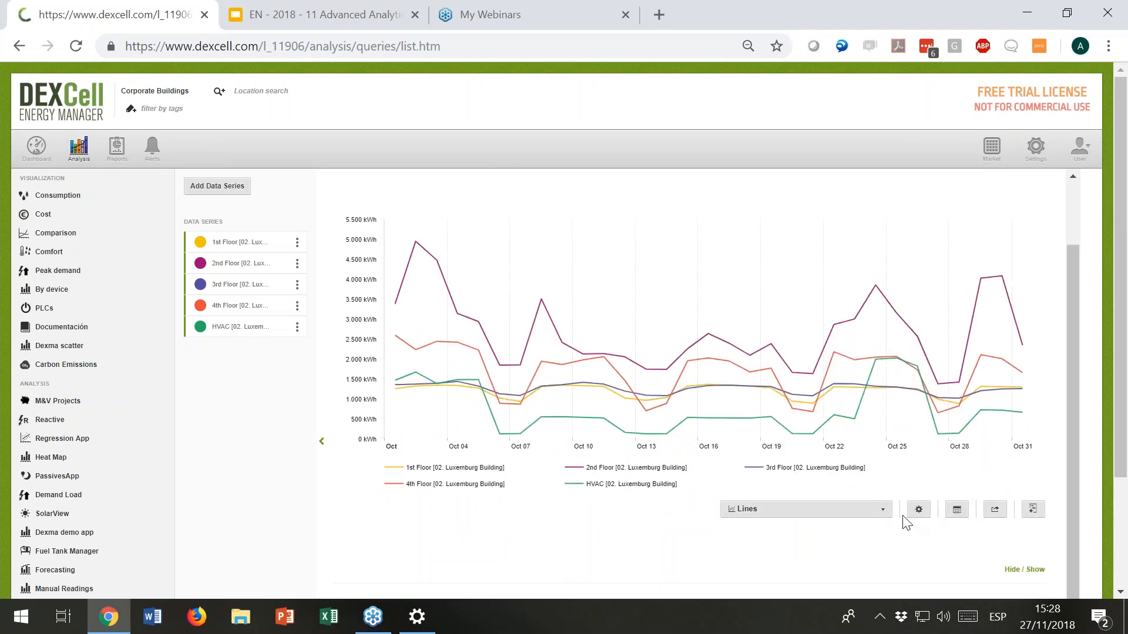
left_click(882, 513)
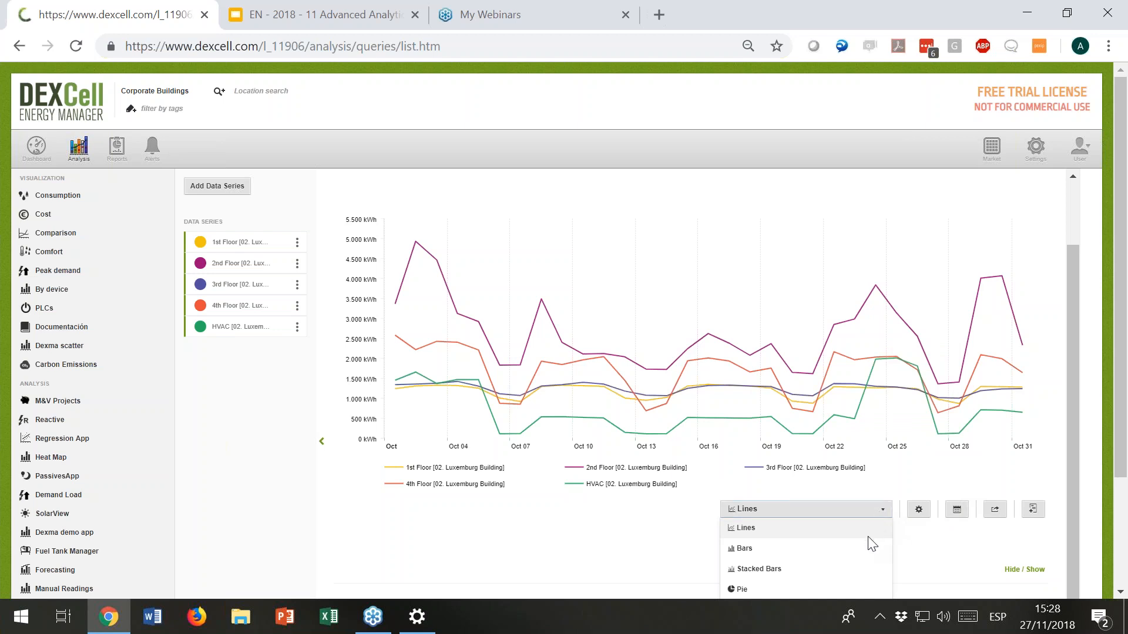
left_click(867, 512)
left_click(865, 511)
left_click(850, 547)
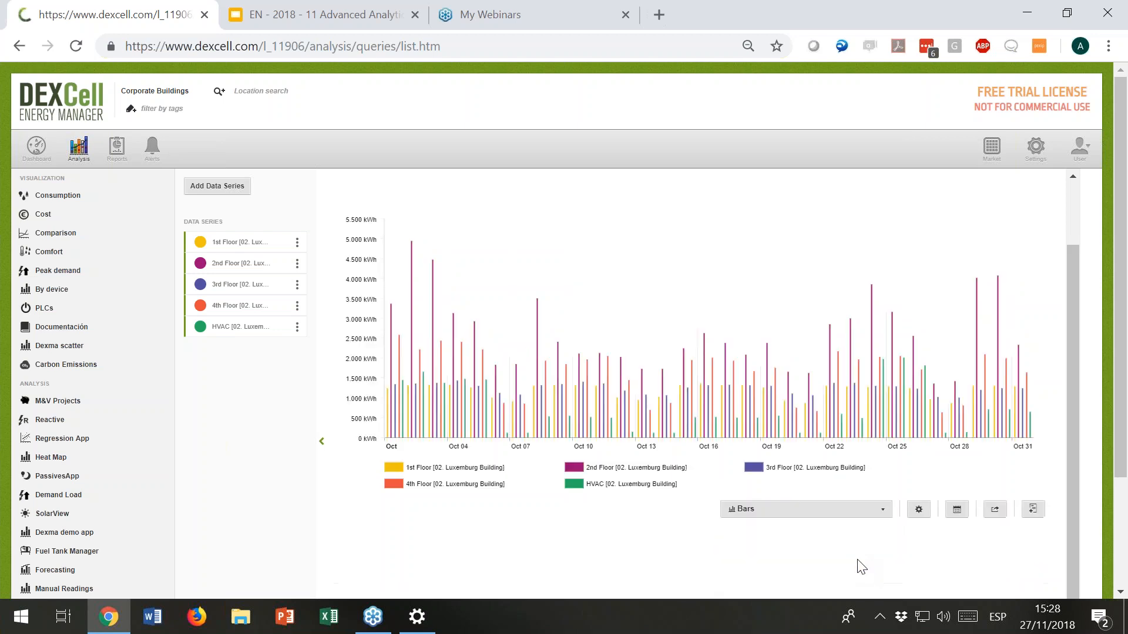
Step: Change the chart type to Stacked Bars, and after that to Pie
left_click(815, 513)
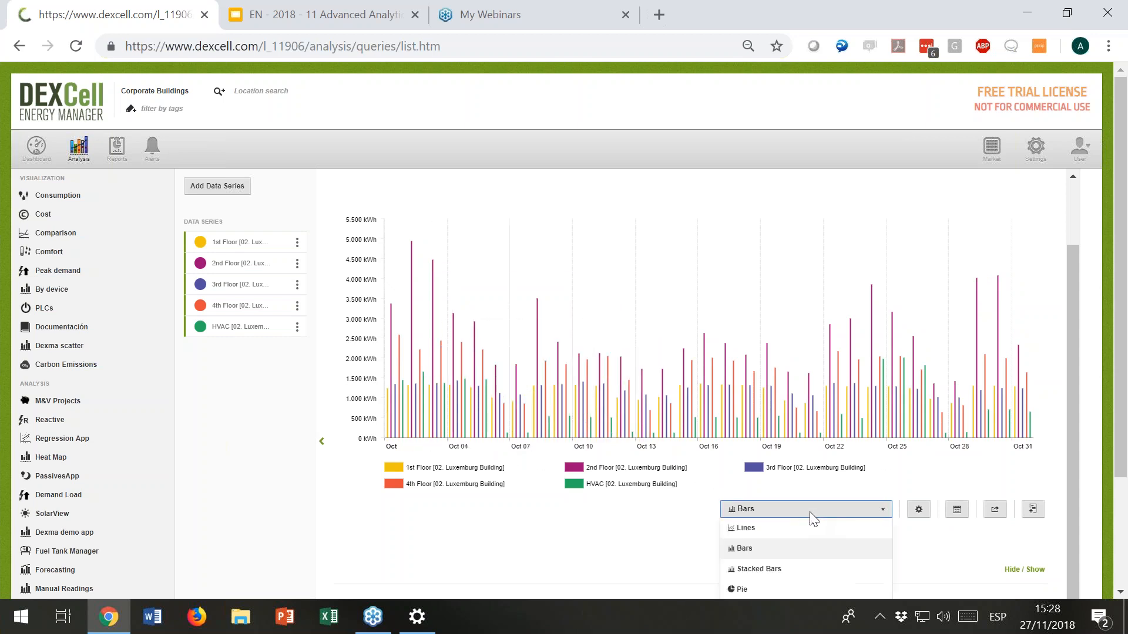
left_click(797, 568)
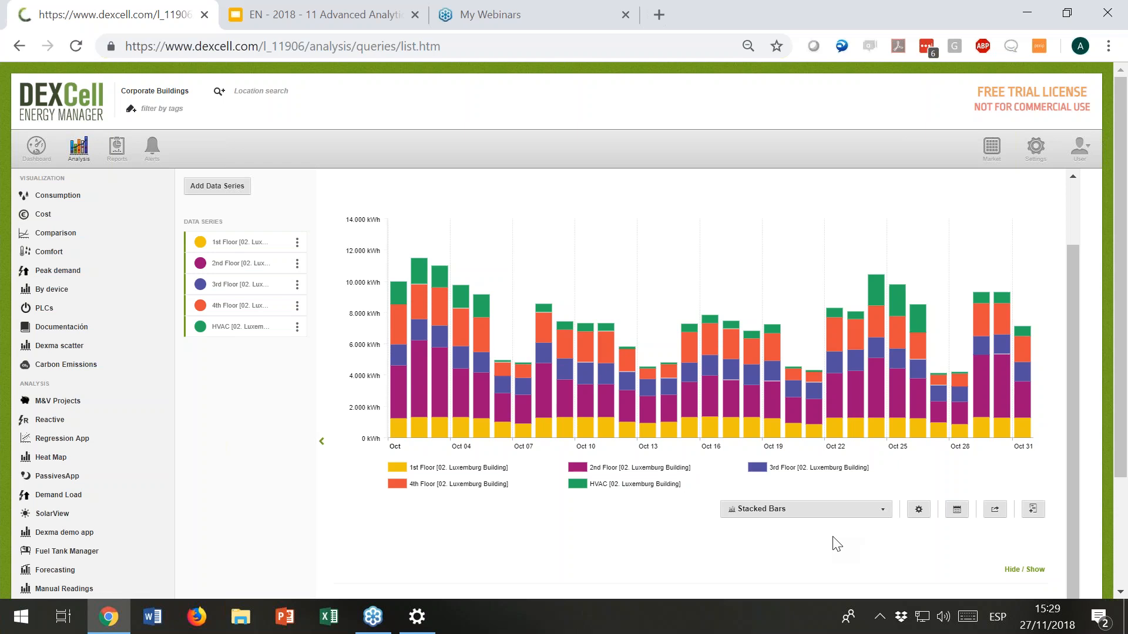
left_click(882, 511)
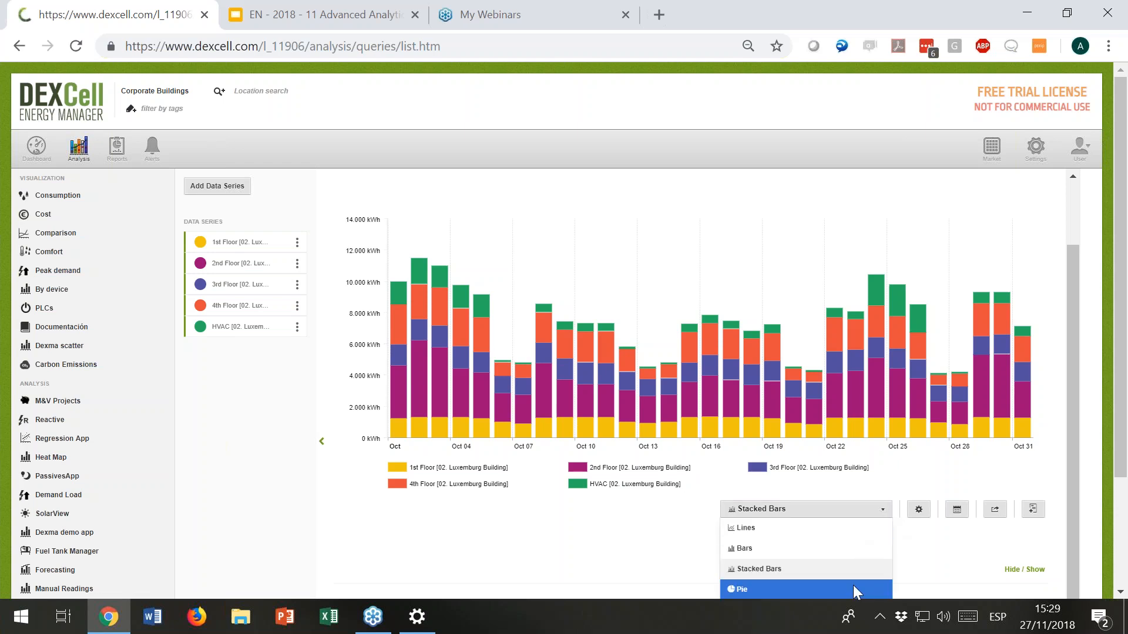
scroll(851, 581, "down", 1)
scroll(851, 580, "down", 1)
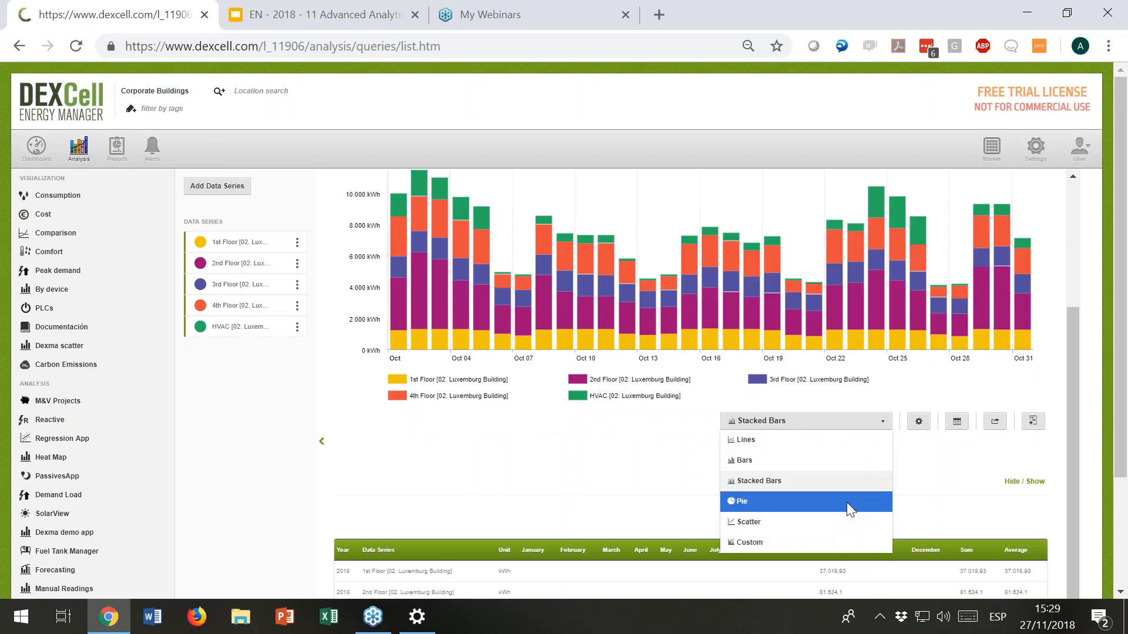
left_click(847, 503)
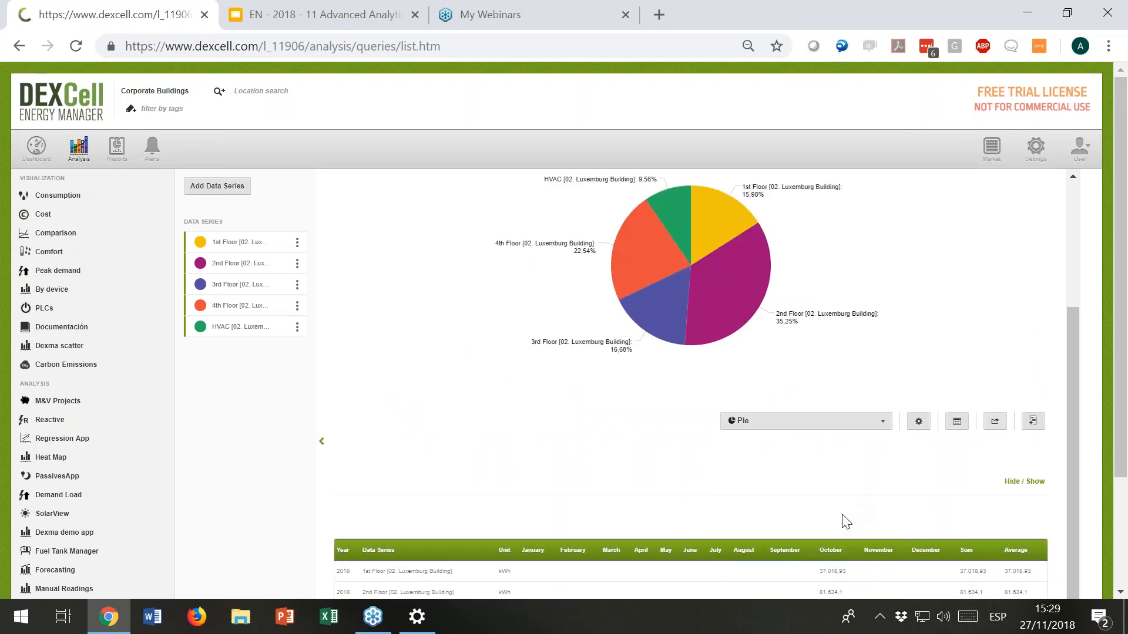
scroll(829, 517, "up", 1)
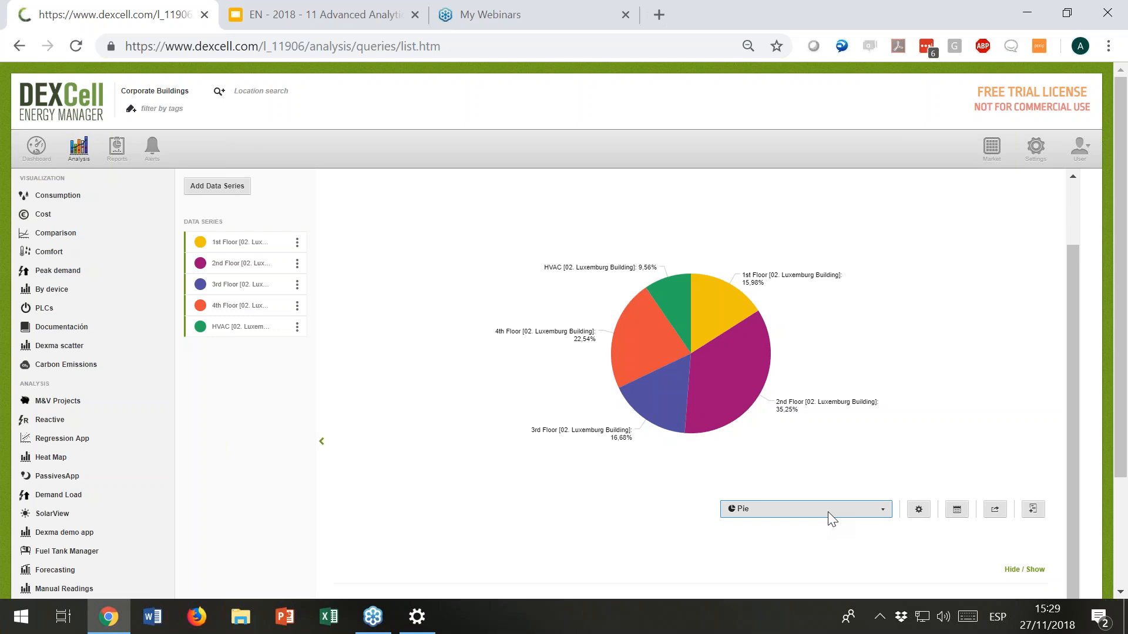
Step: Add a single-device data series with parameter Temperature, device Outdoor Temp. [02. Luxemburg Building] and daily resolution
left_click(224, 189)
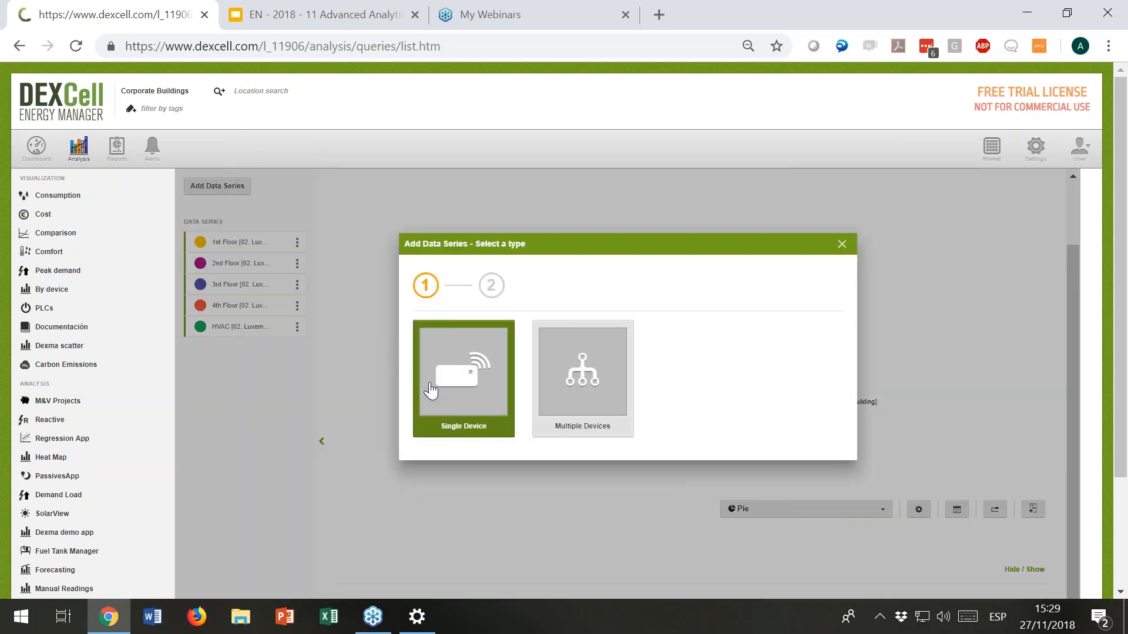
left_click(431, 391)
left_click(584, 305)
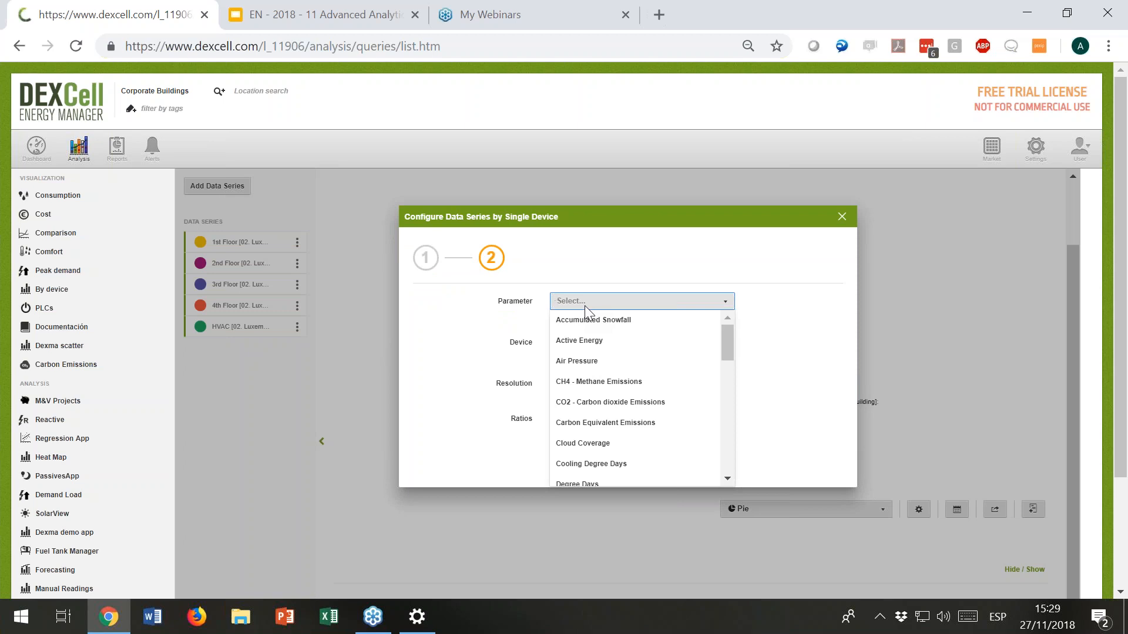
type("te")
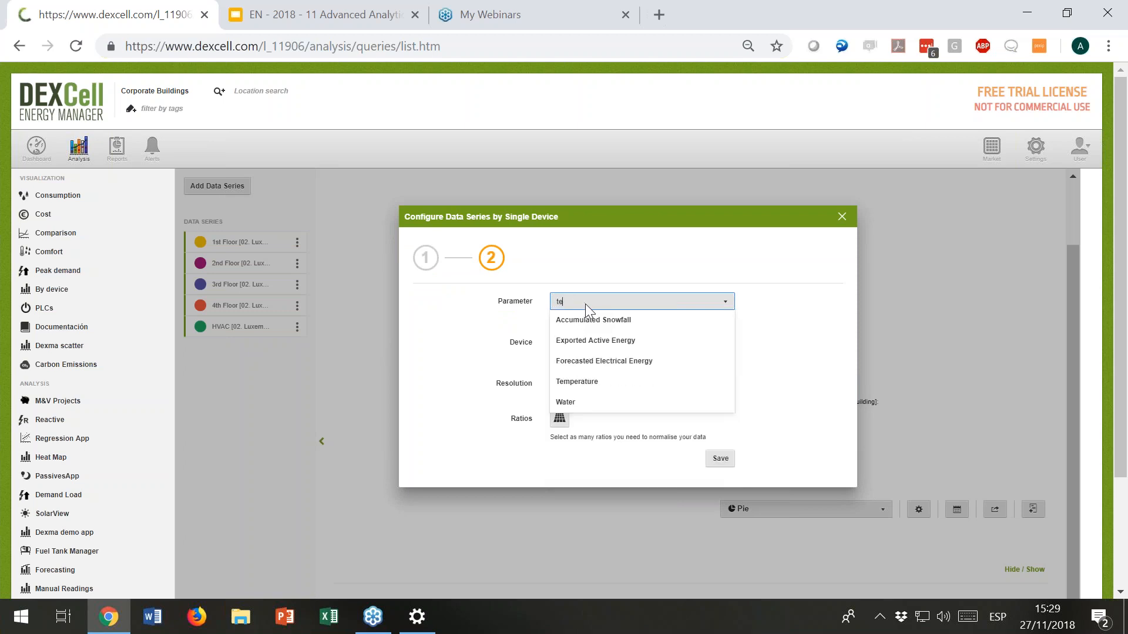
left_click(583, 381)
left_click(597, 345)
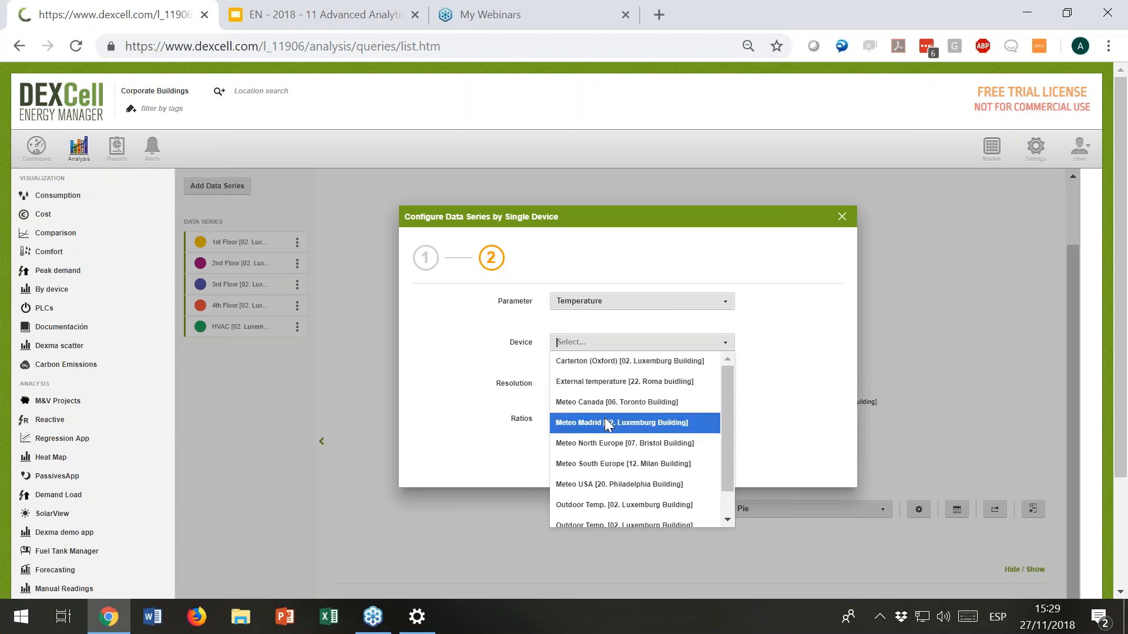
type("lux")
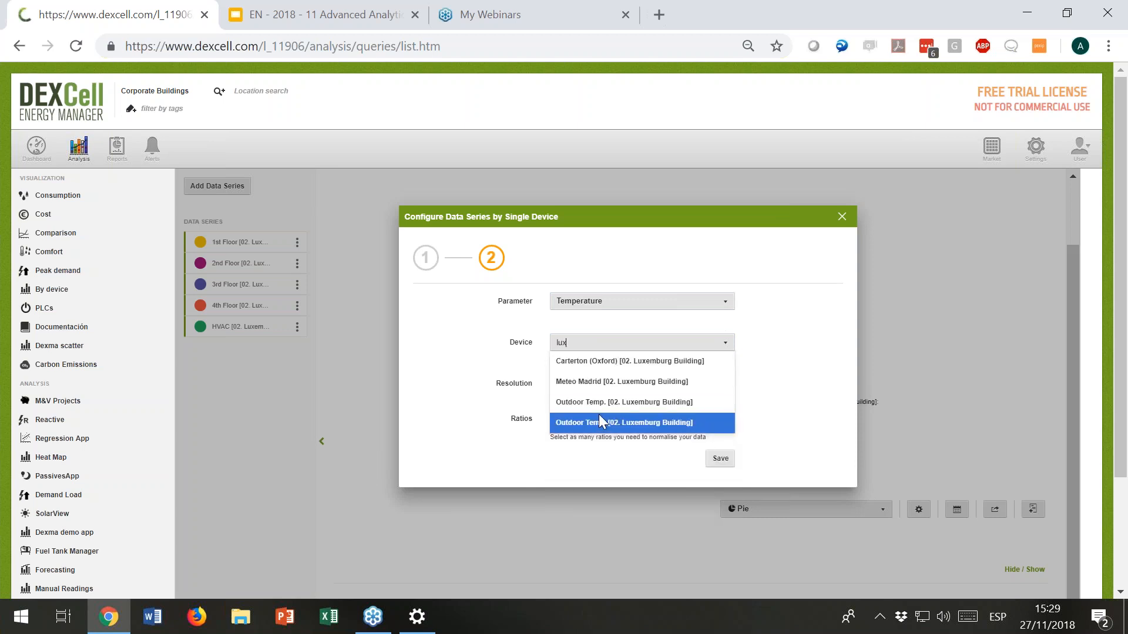
left_click(608, 404)
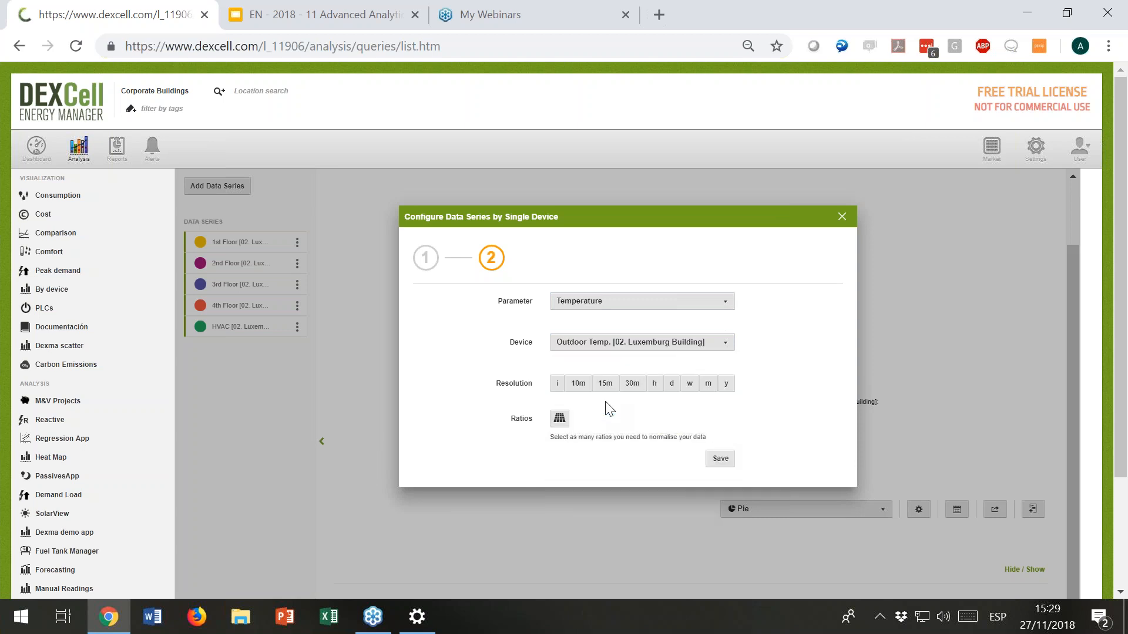
left_click(671, 386)
left_click(716, 460)
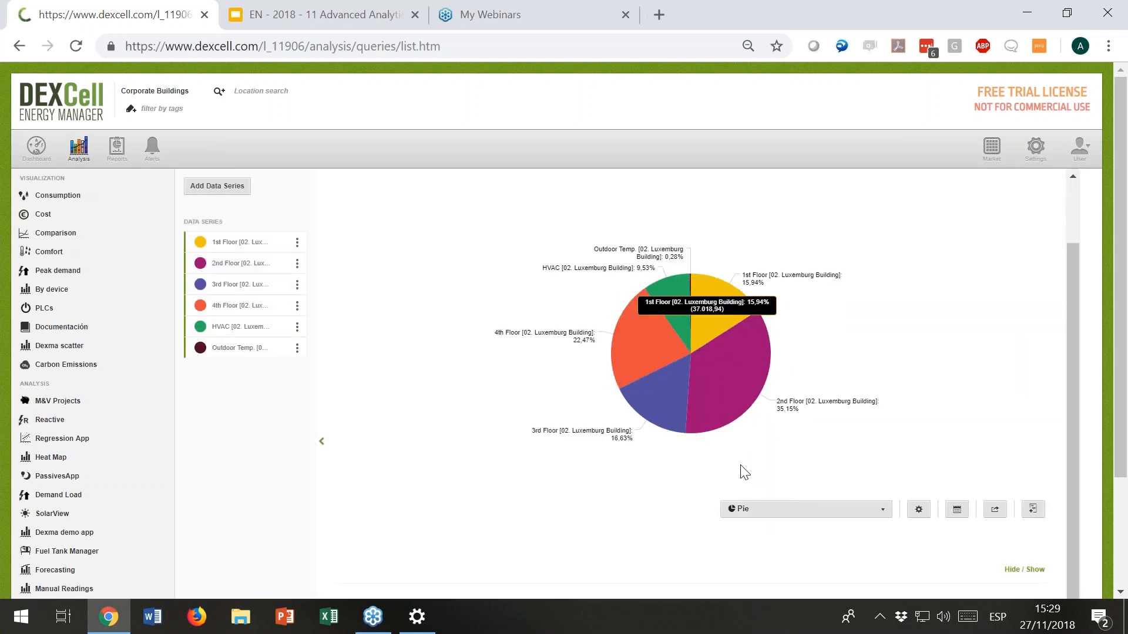
Step: Switch the chart with the outdoor temperature series to Lines, and after that to Stacked Bars
left_click(882, 510)
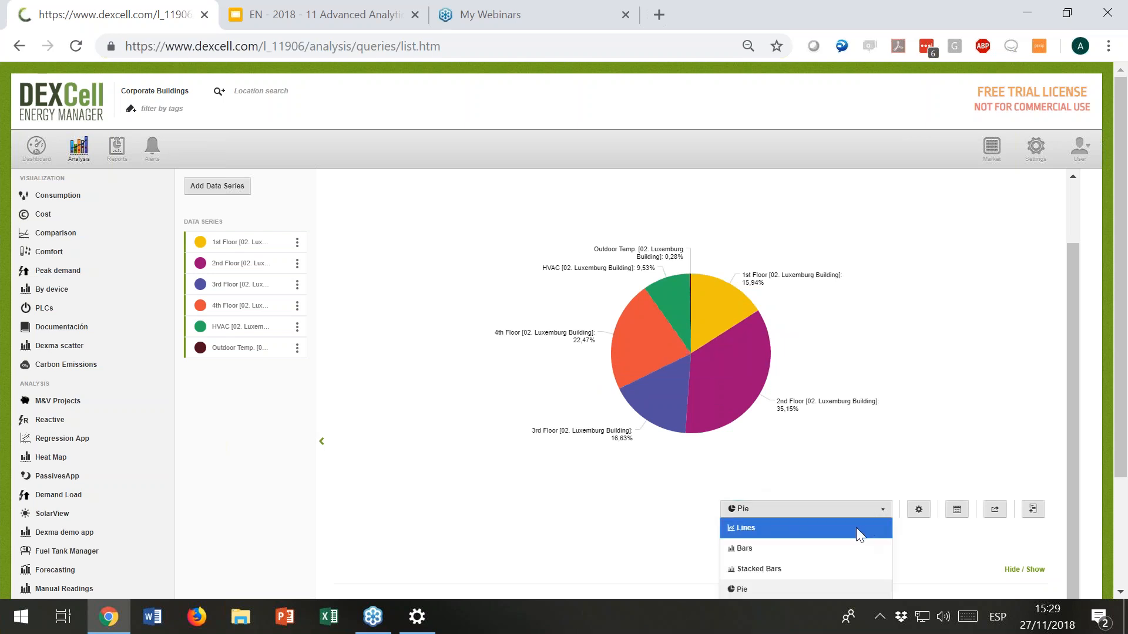
left_click(855, 528)
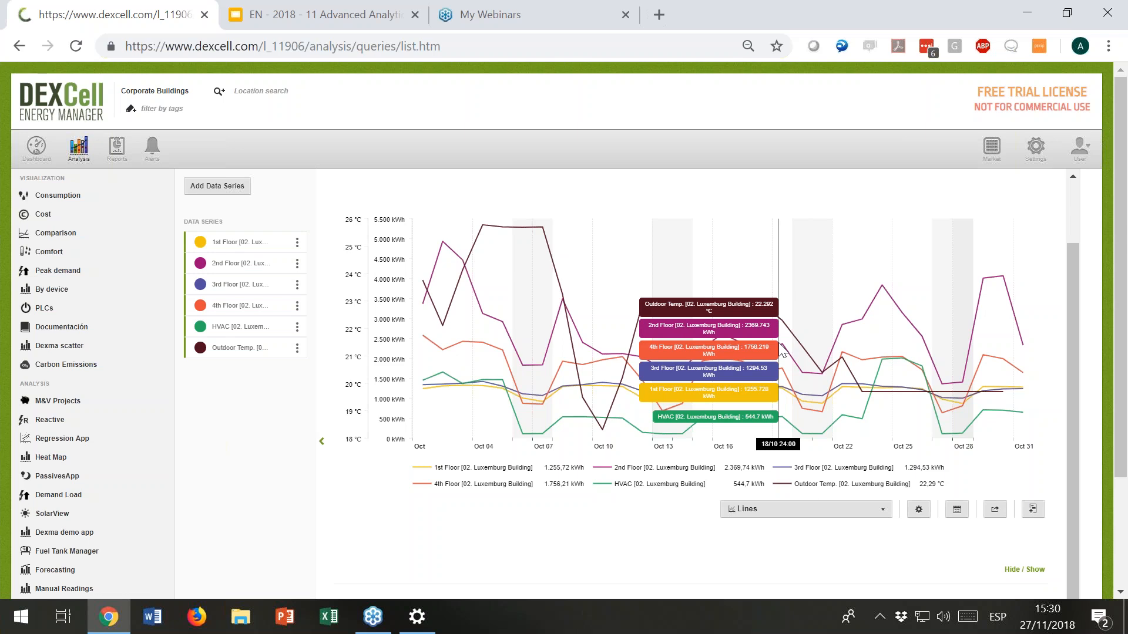
left_click(874, 515)
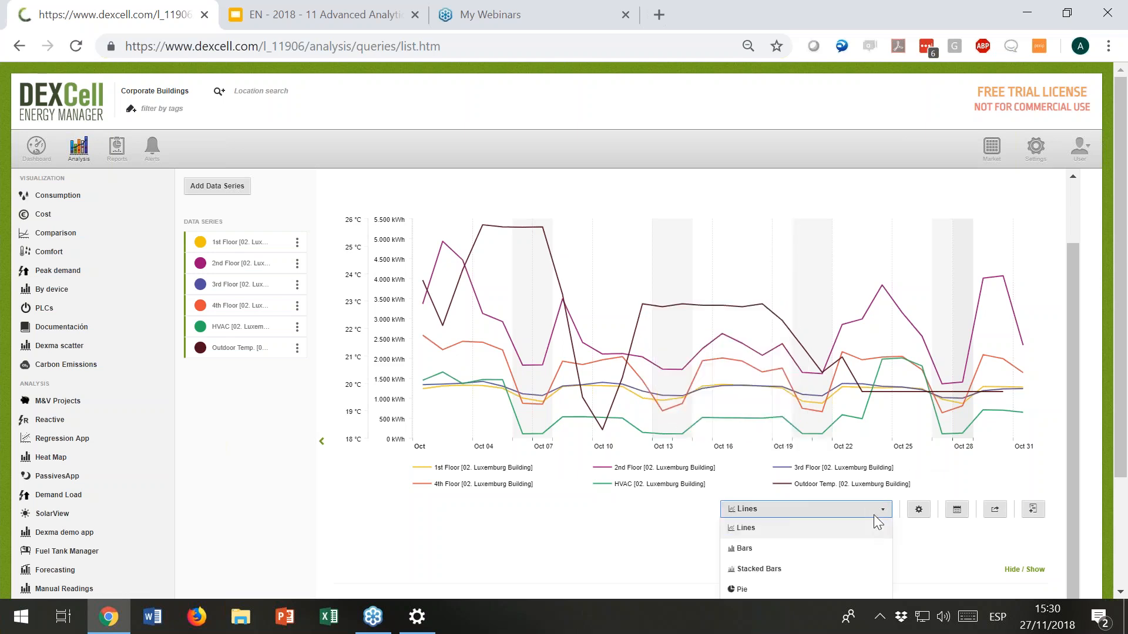
left_click(862, 565)
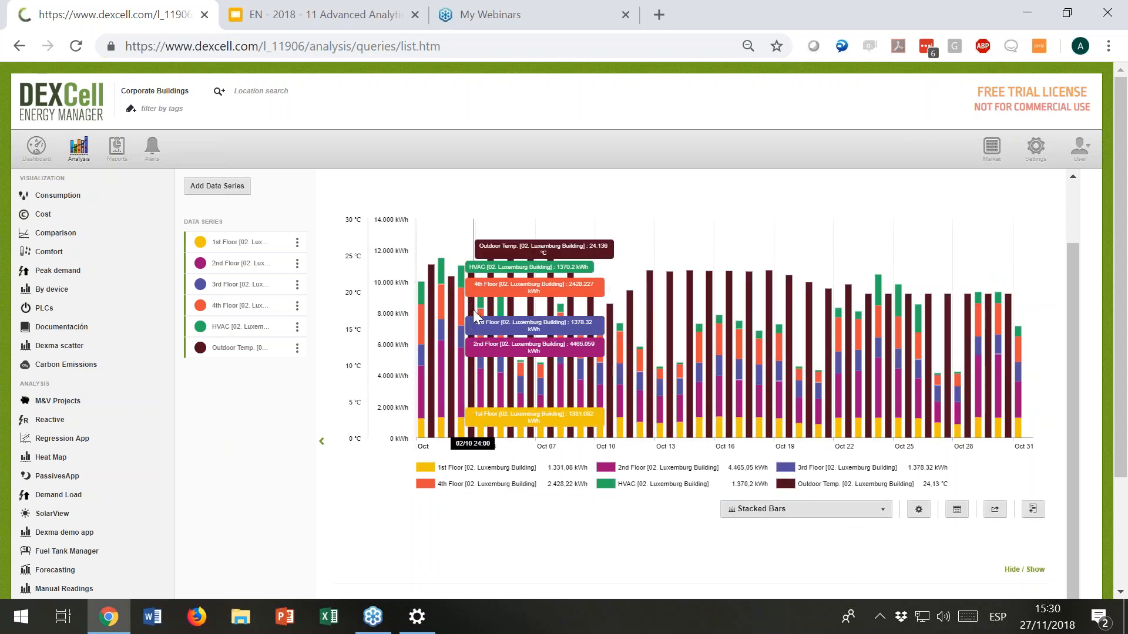
Step: Change the chart type to Custom
left_click(868, 511)
scroll(855, 542, "down", 2)
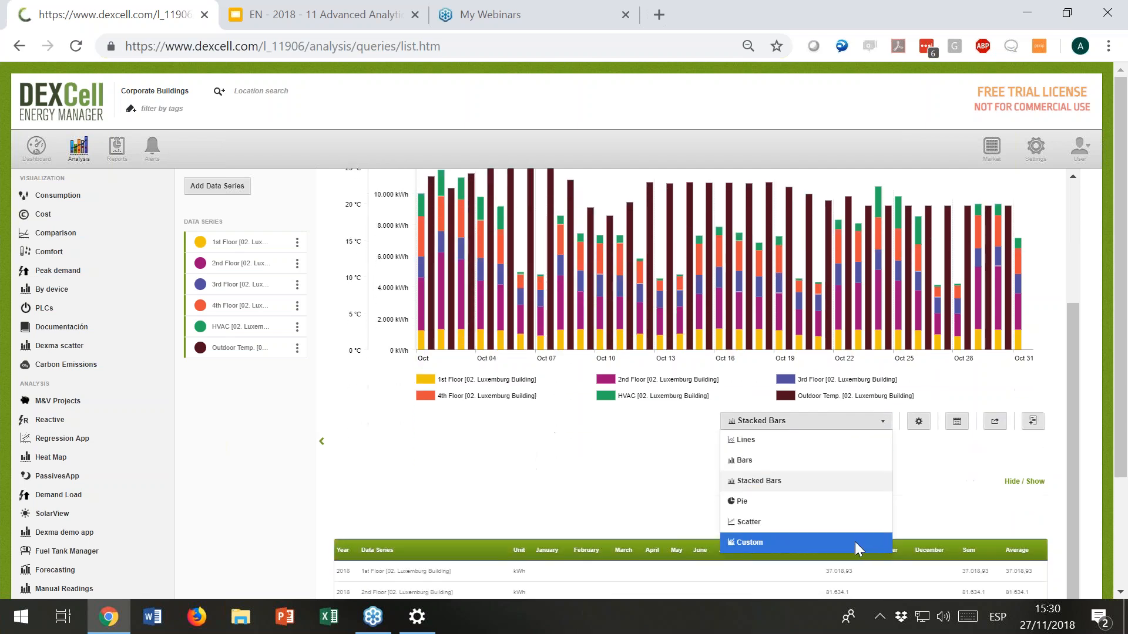
left_click(823, 542)
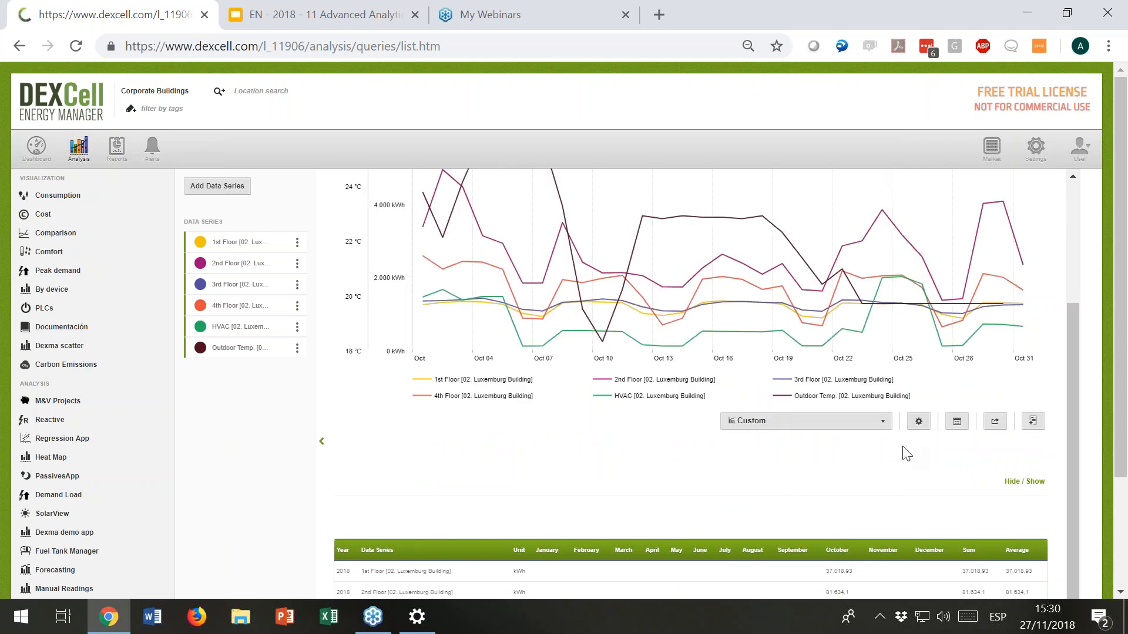
Step: In the chart options, display the 1st to 4th Floor and HVAC series as Stacked Bars, keeping Outdoor Temp. as Lines
left_click(916, 422)
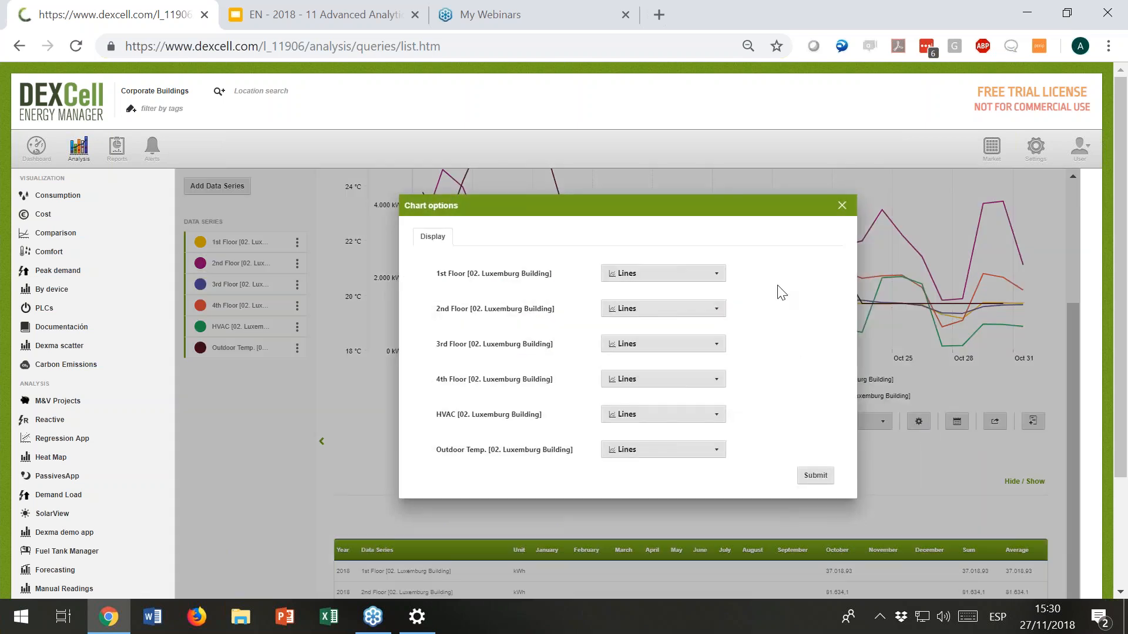
left_click(716, 273)
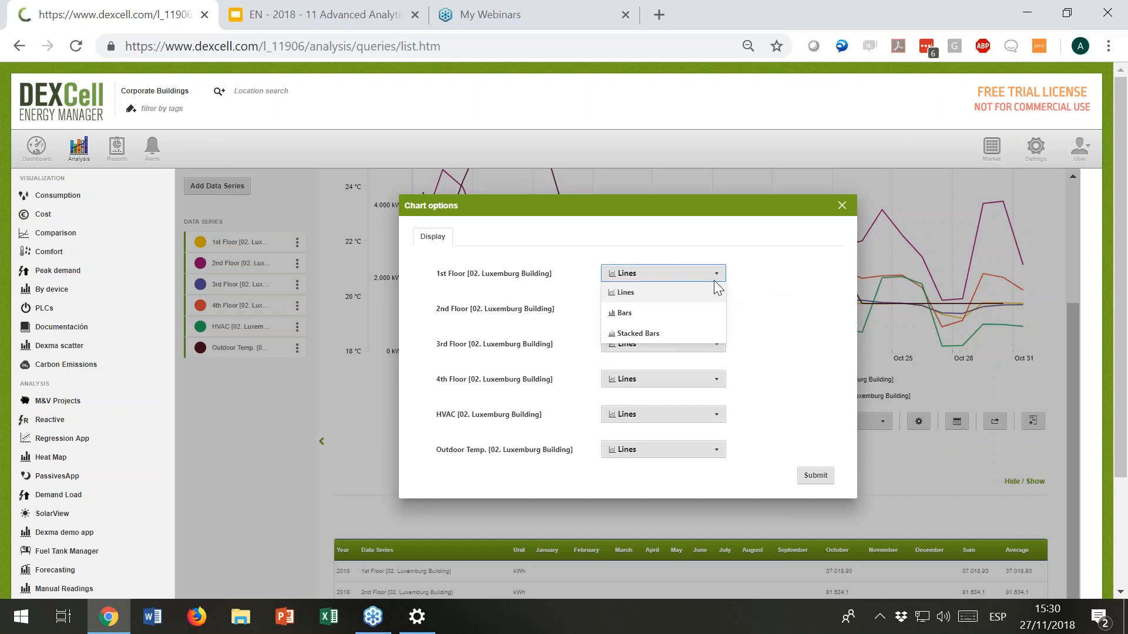
left_click(663, 333)
left_click(686, 303)
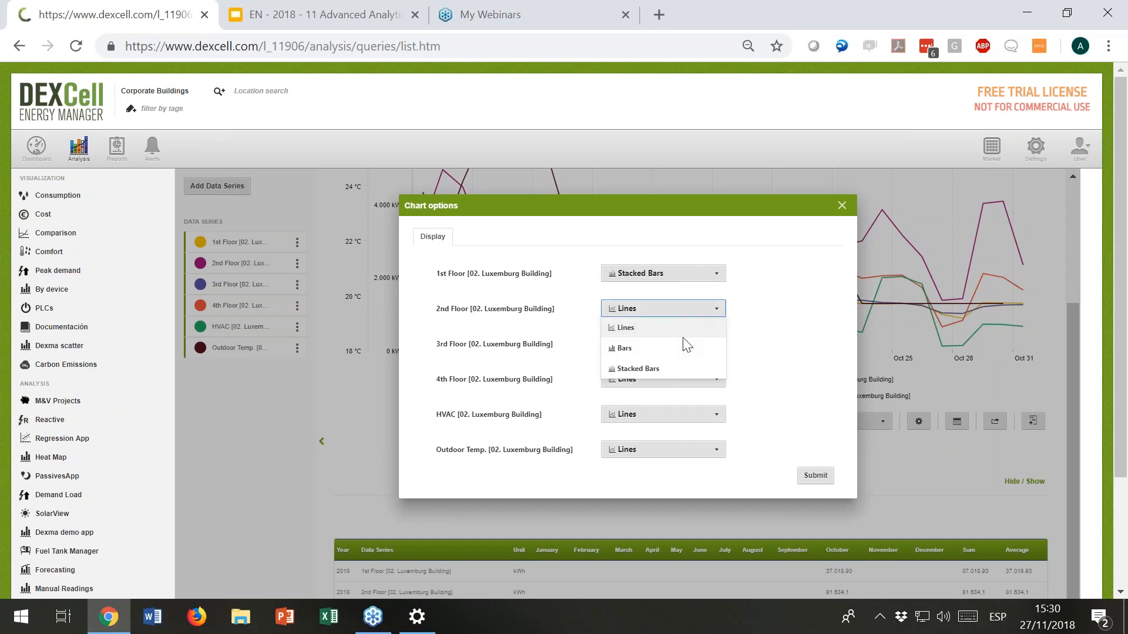
left_click(679, 368)
left_click(679, 345)
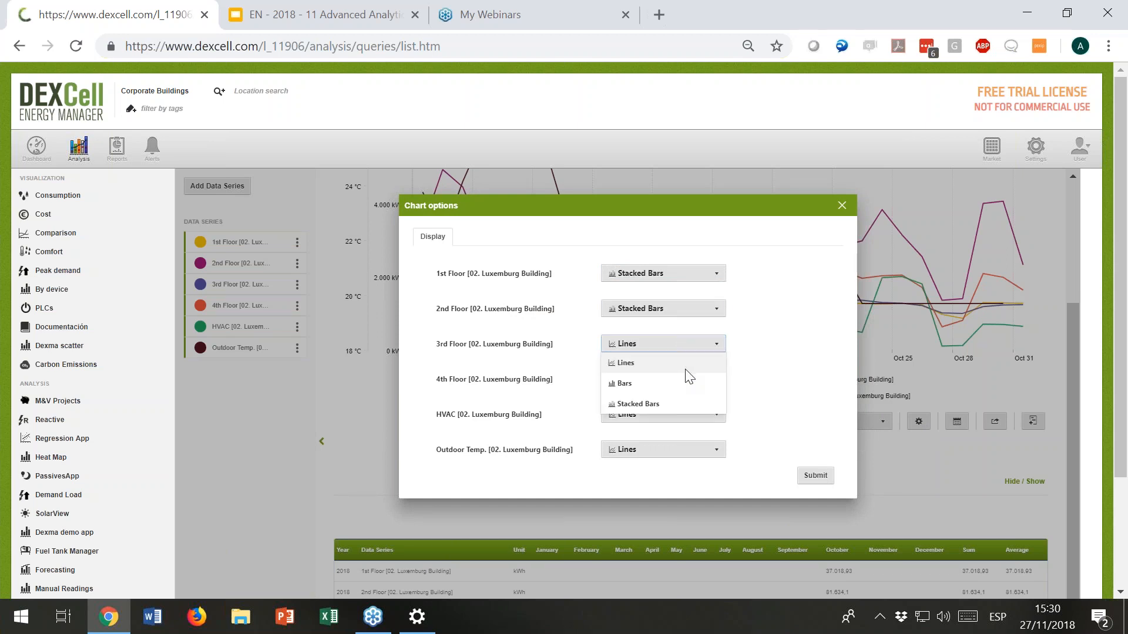
left_click(685, 403)
left_click(683, 377)
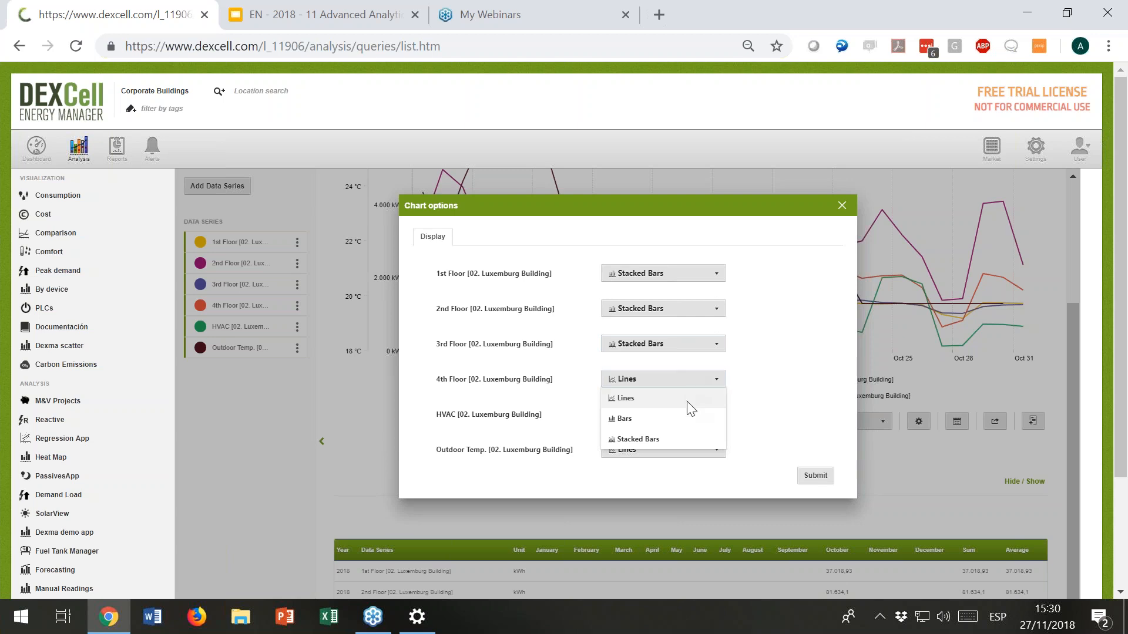
left_click(686, 438)
left_click(686, 416)
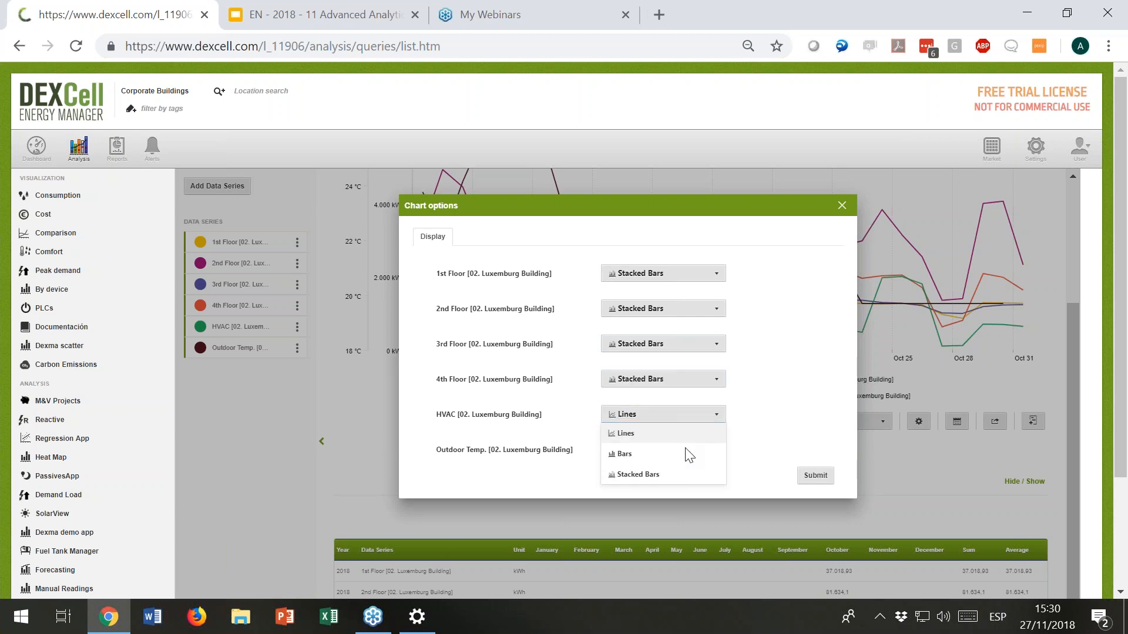
left_click(683, 474)
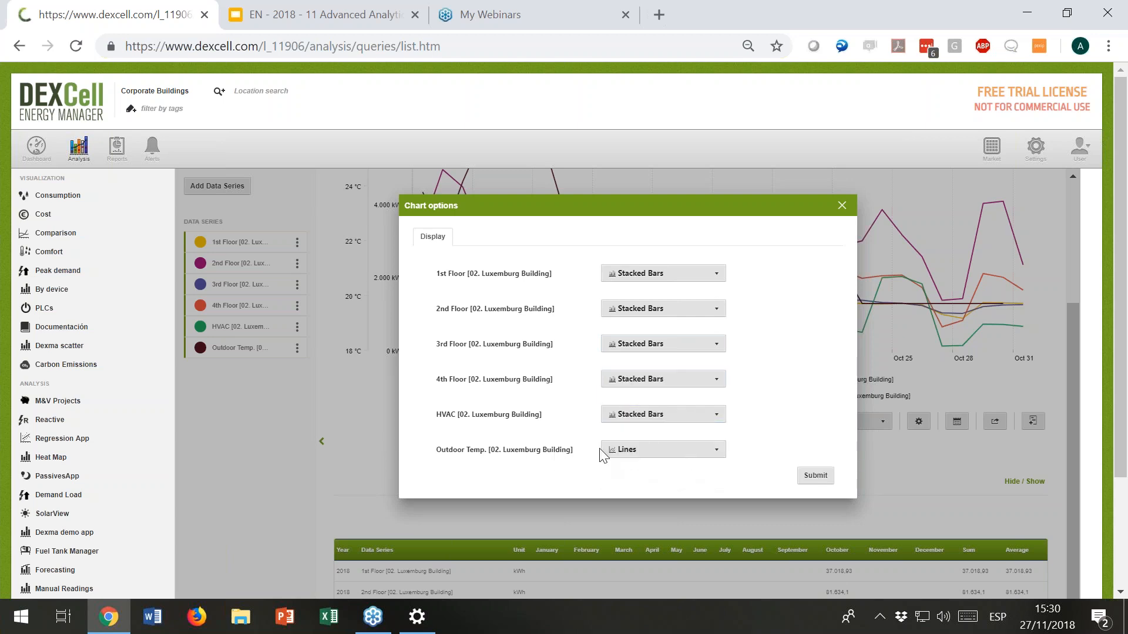
left_click(807, 480)
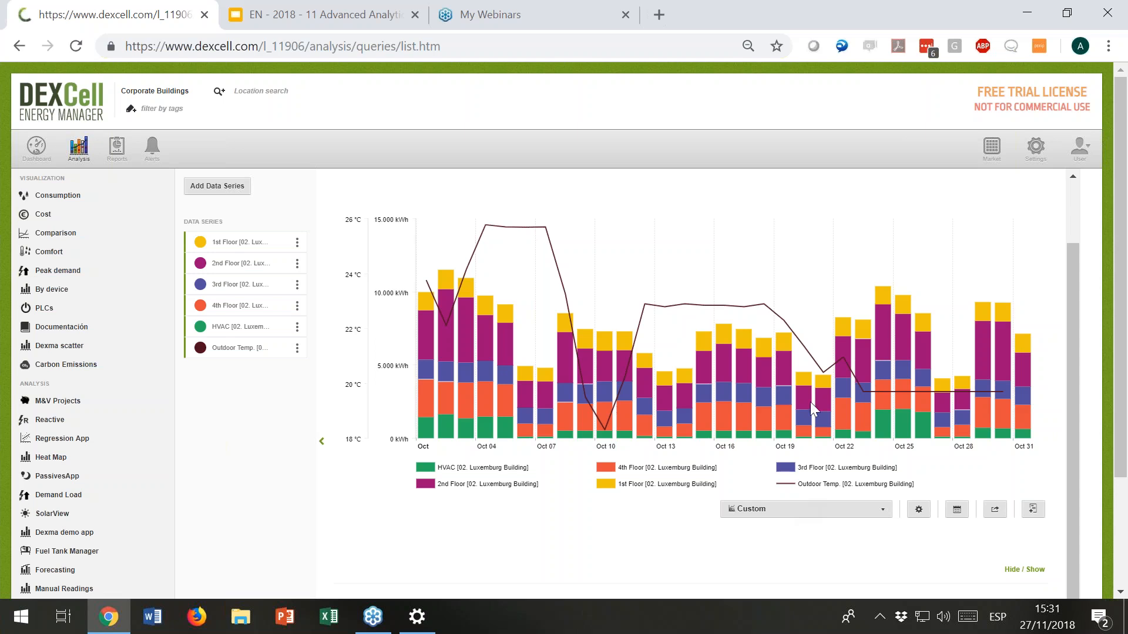
Step: Hide the 1st, 2nd, 3rd and 4th Floor data series and set the analysis date range to Previous year
mouse_move(811, 405)
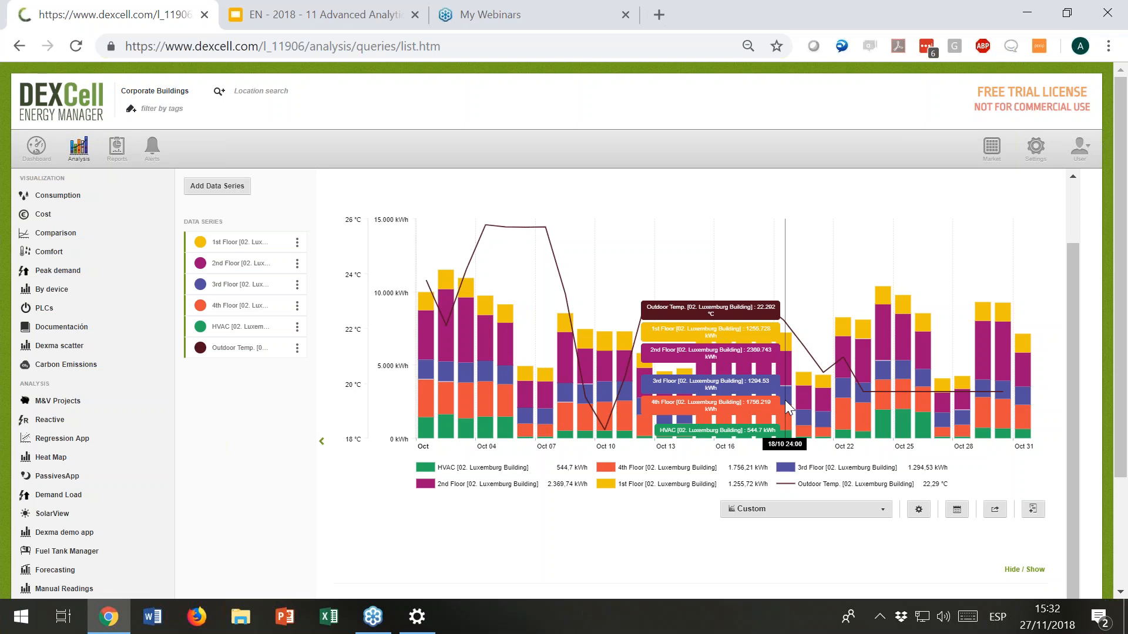
left_click(230, 252)
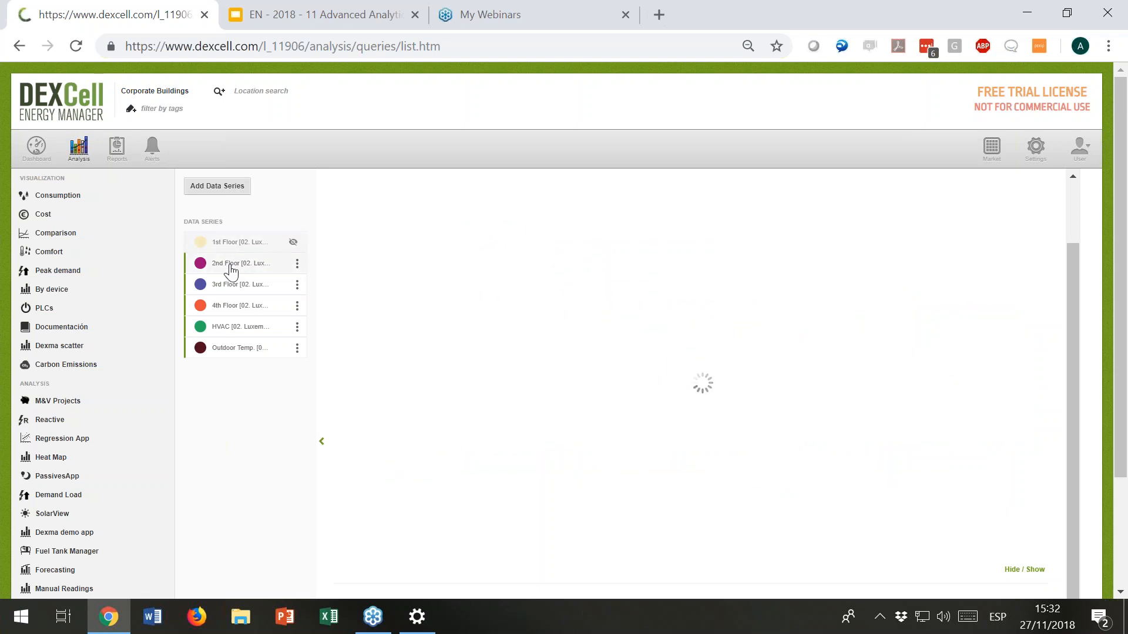
left_click(245, 265)
left_click(242, 288)
left_click(237, 306)
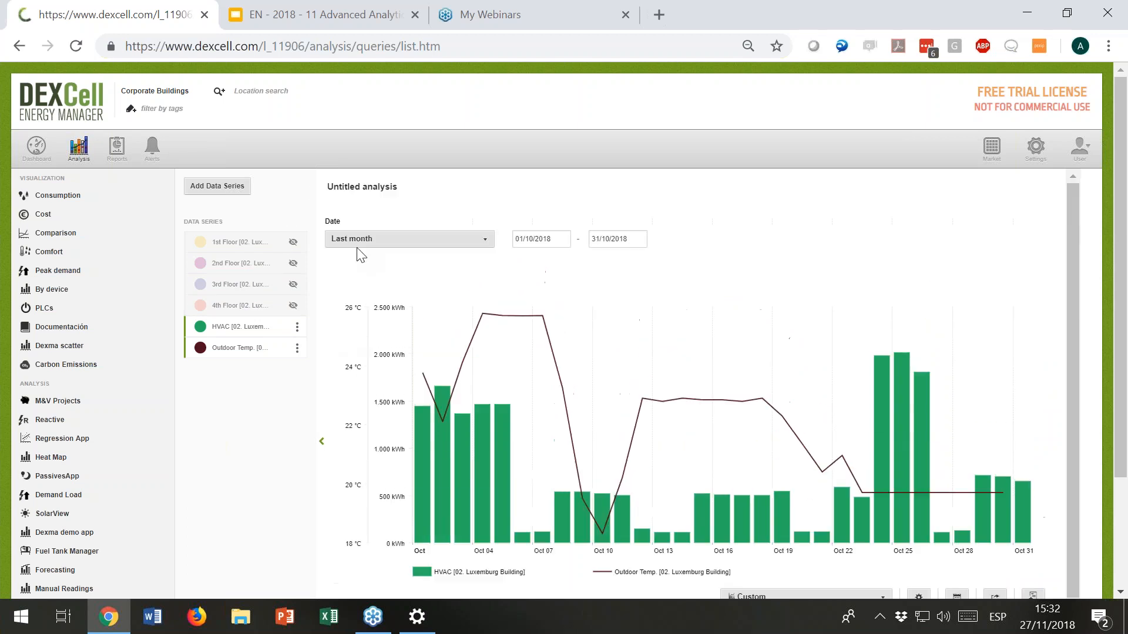
left_click(481, 238)
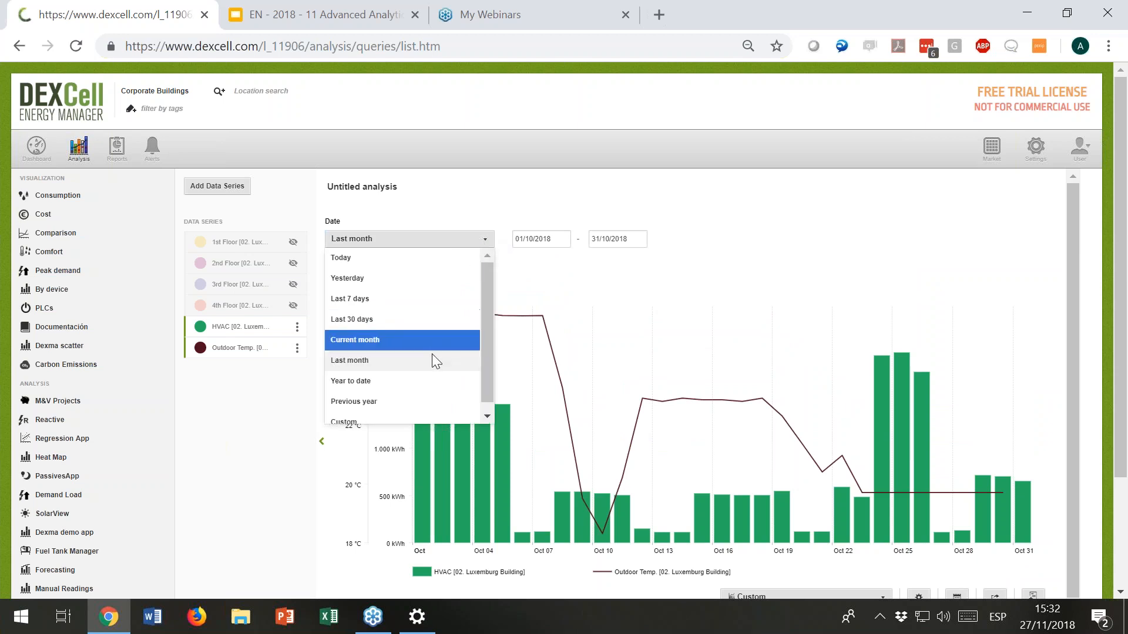
left_click(414, 399)
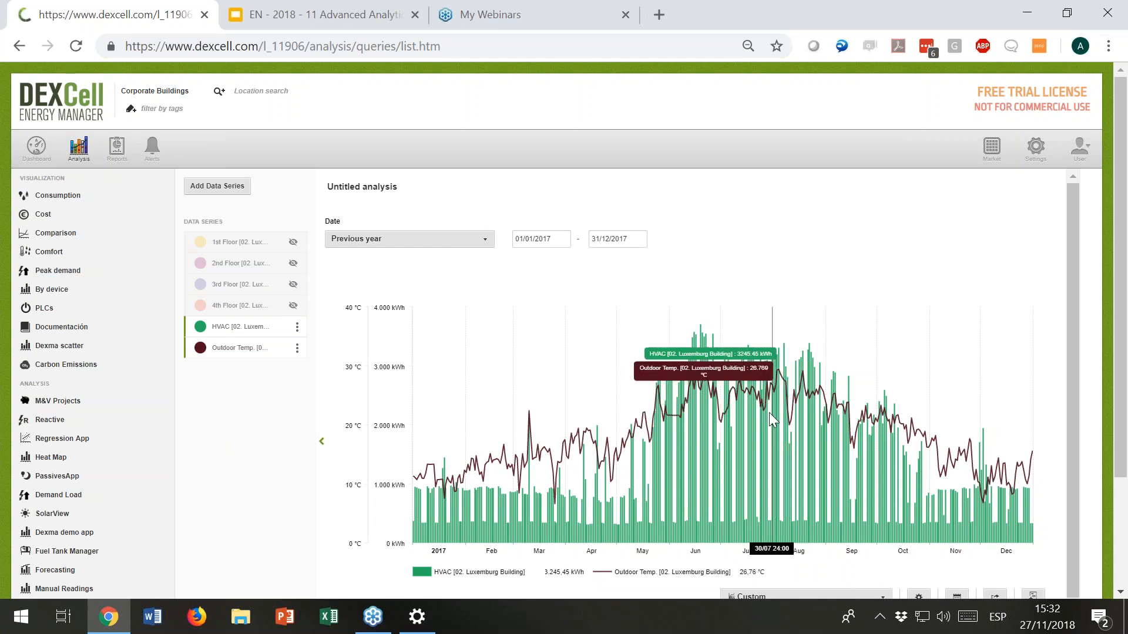
scroll(758, 419, "down", 2)
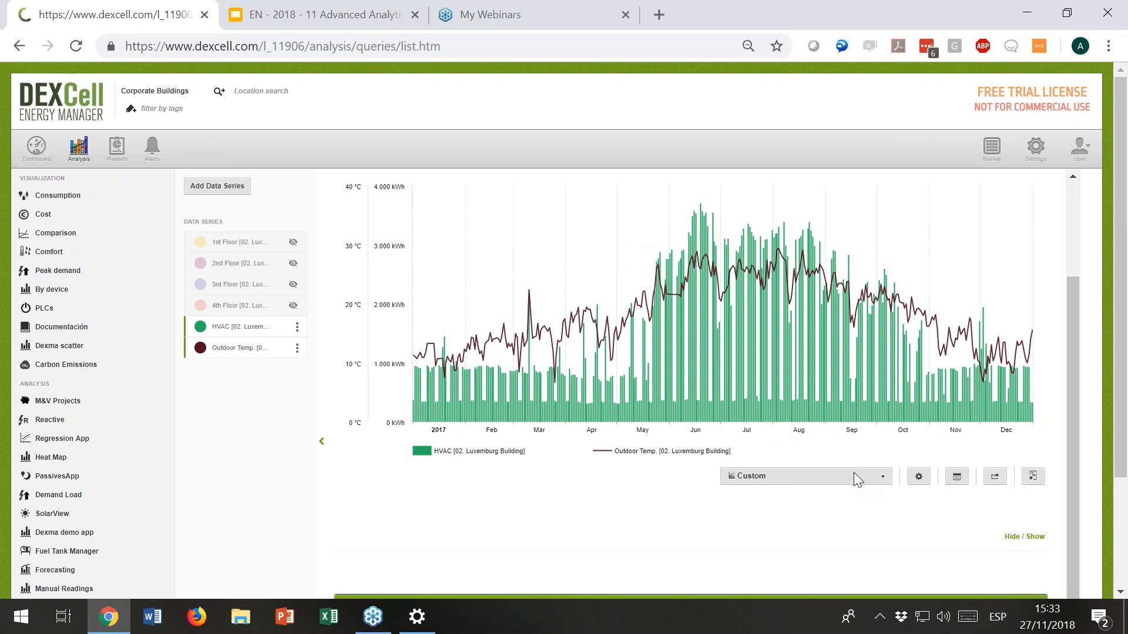
left_click(880, 477)
scroll(839, 572, "down", 1)
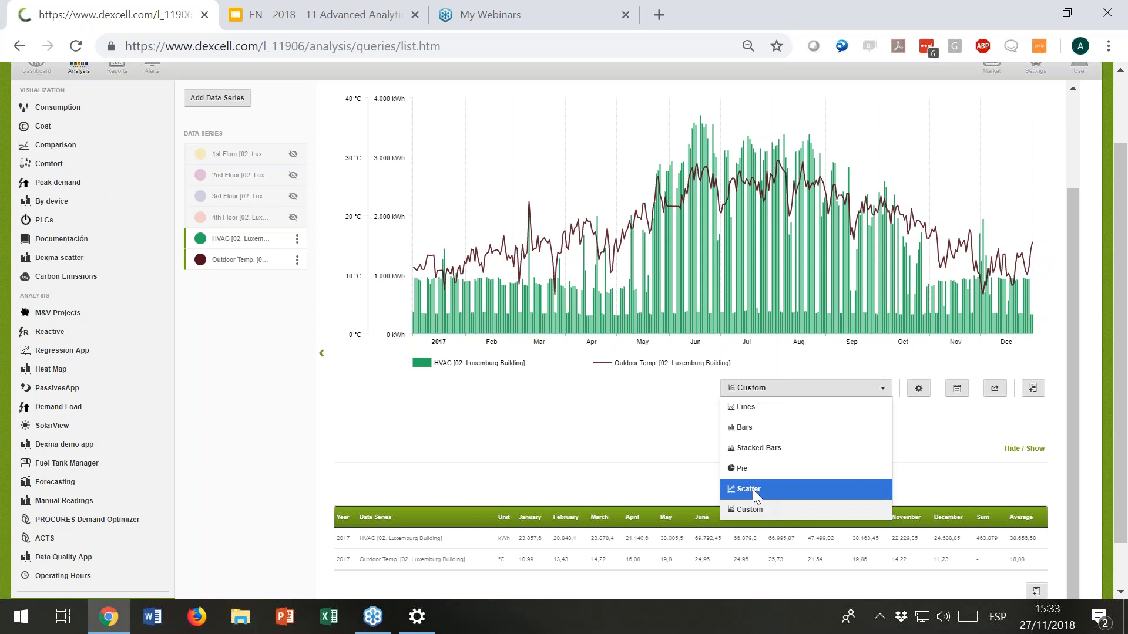
left_click(690, 494)
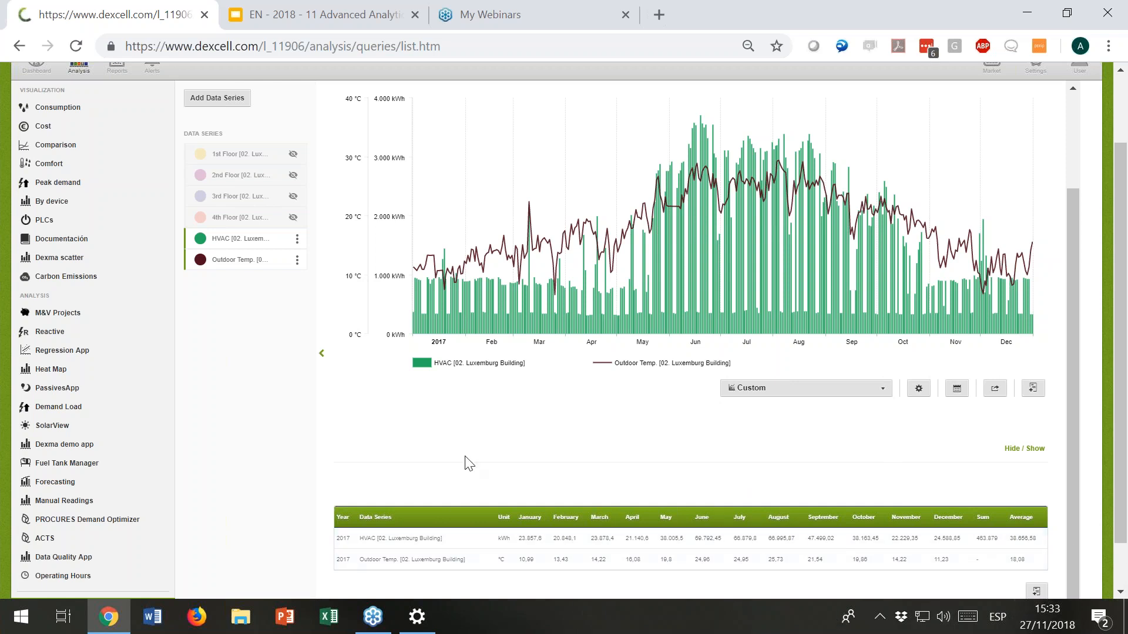
Step: Change the chart type of the HVAC and Outdoor Temp. analysis from Custom to Scatter
scroll(497, 505, "down", 1)
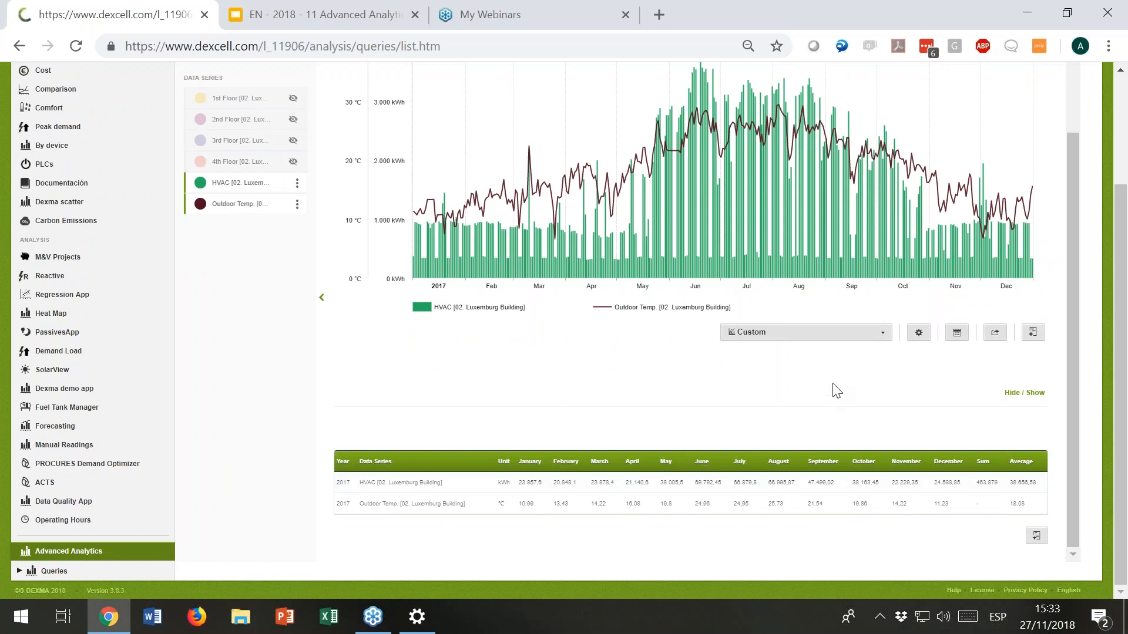
left_click(874, 333)
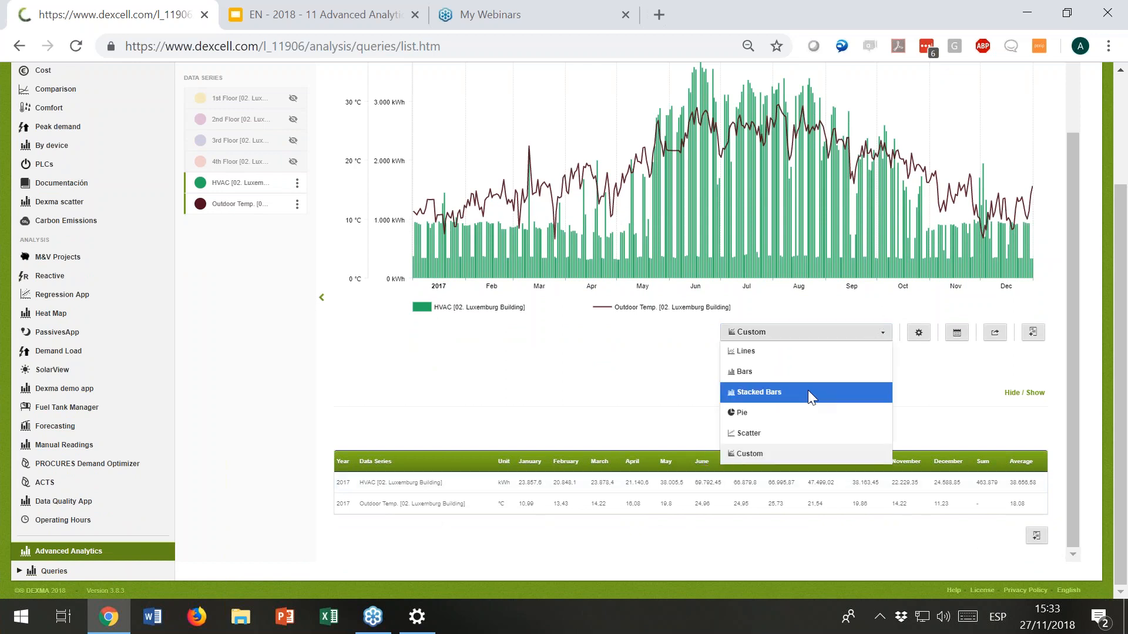
left_click(778, 432)
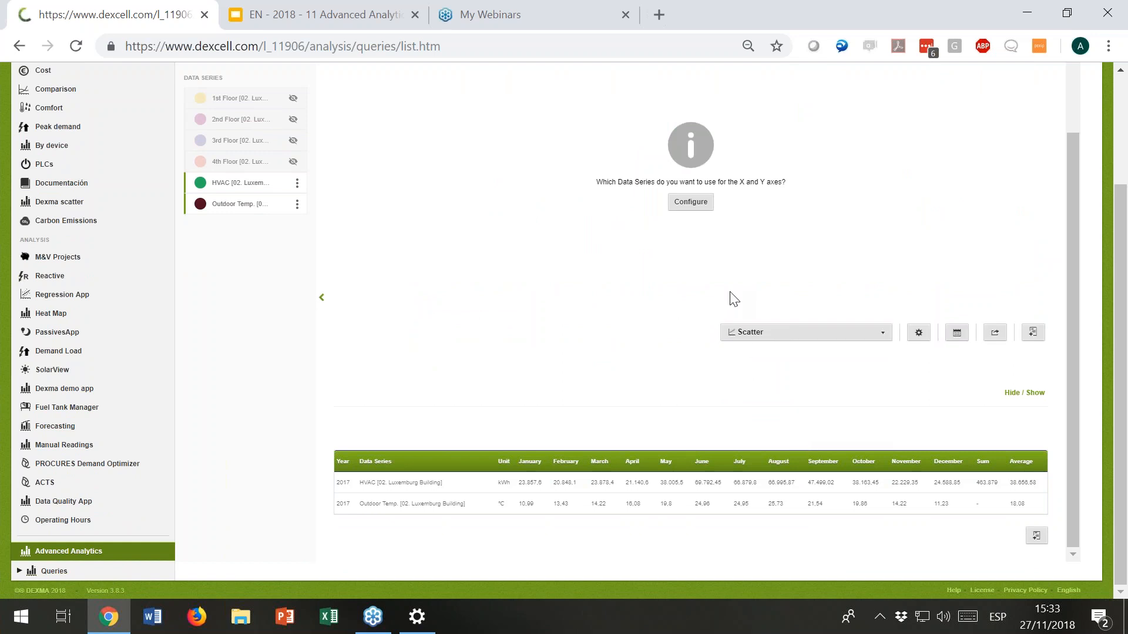
Step: Configure the scatter chart with Outdoor Temp. [02. Luxemburg Building] on the X-axis and HVAC [02. Luxemburg Building] on the Y-axis
scroll(730, 296, "up", 2)
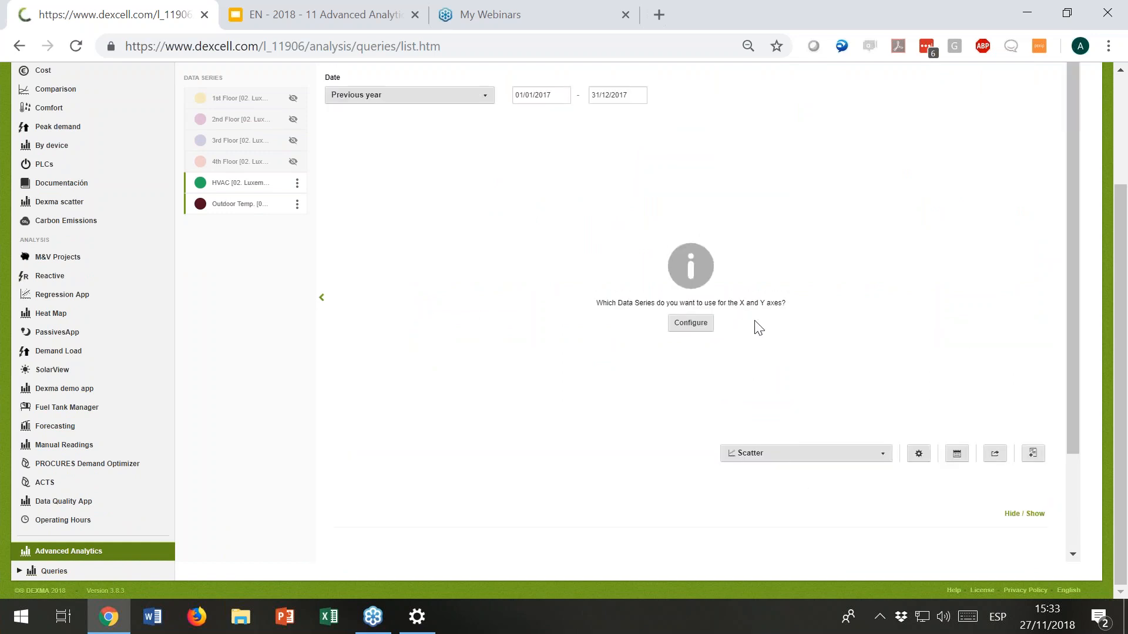
left_click(690, 328)
scroll(707, 338, "up", 3)
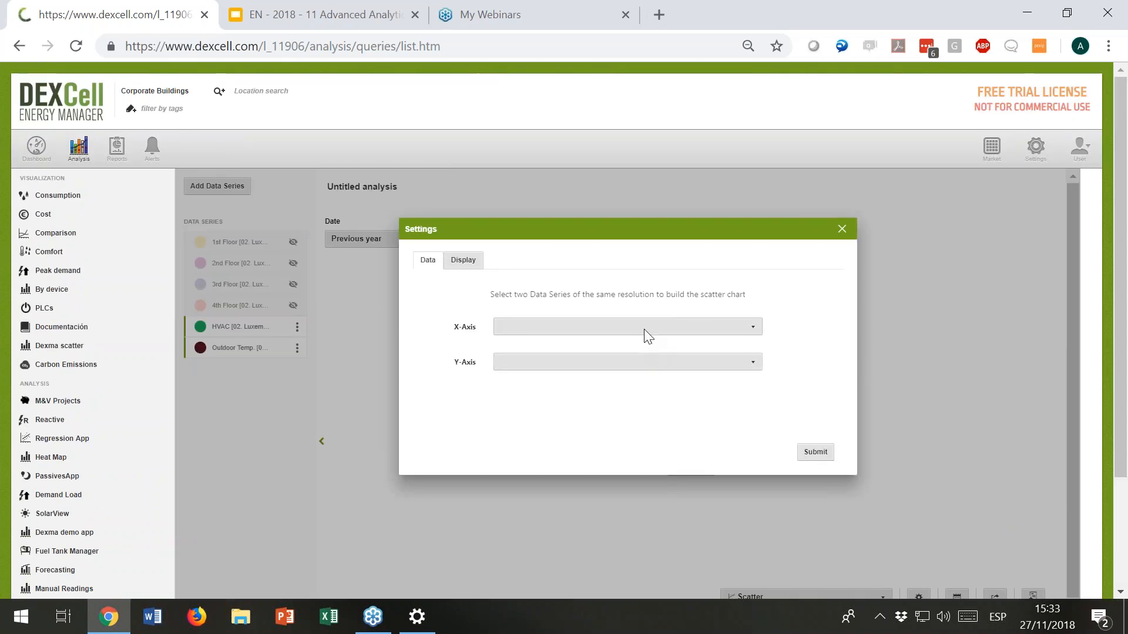
left_click(644, 328)
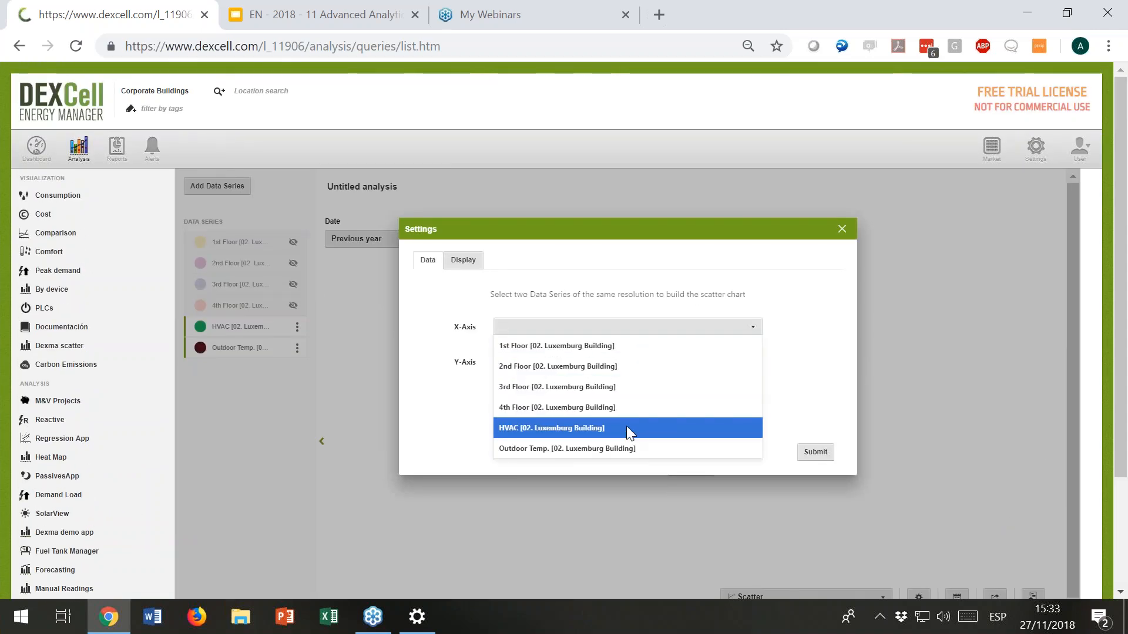
left_click(620, 449)
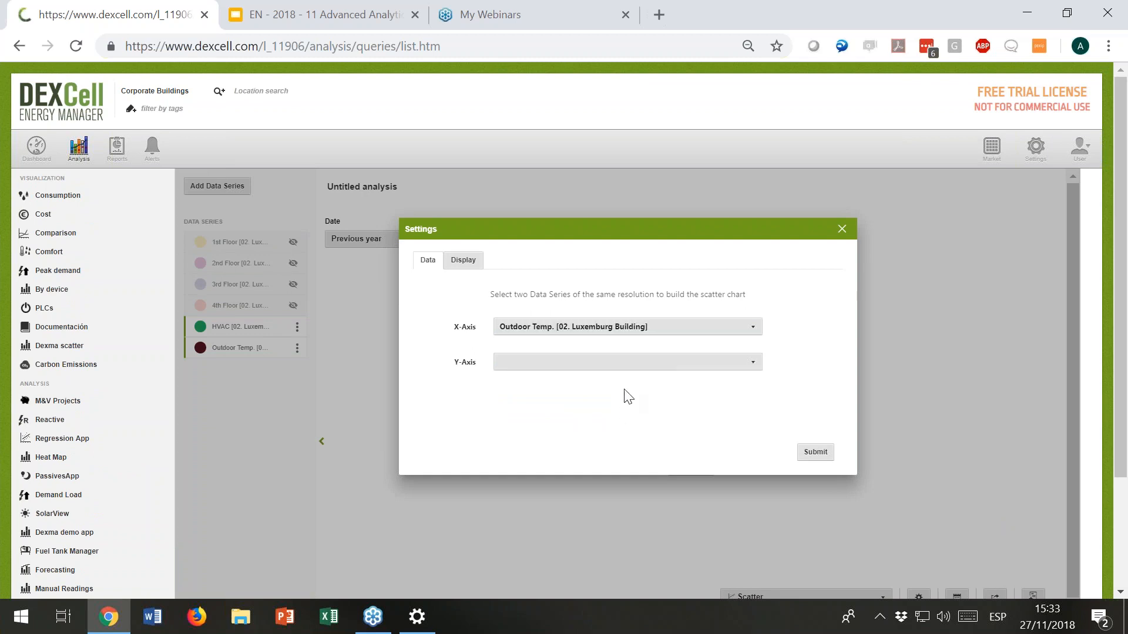
left_click(650, 360)
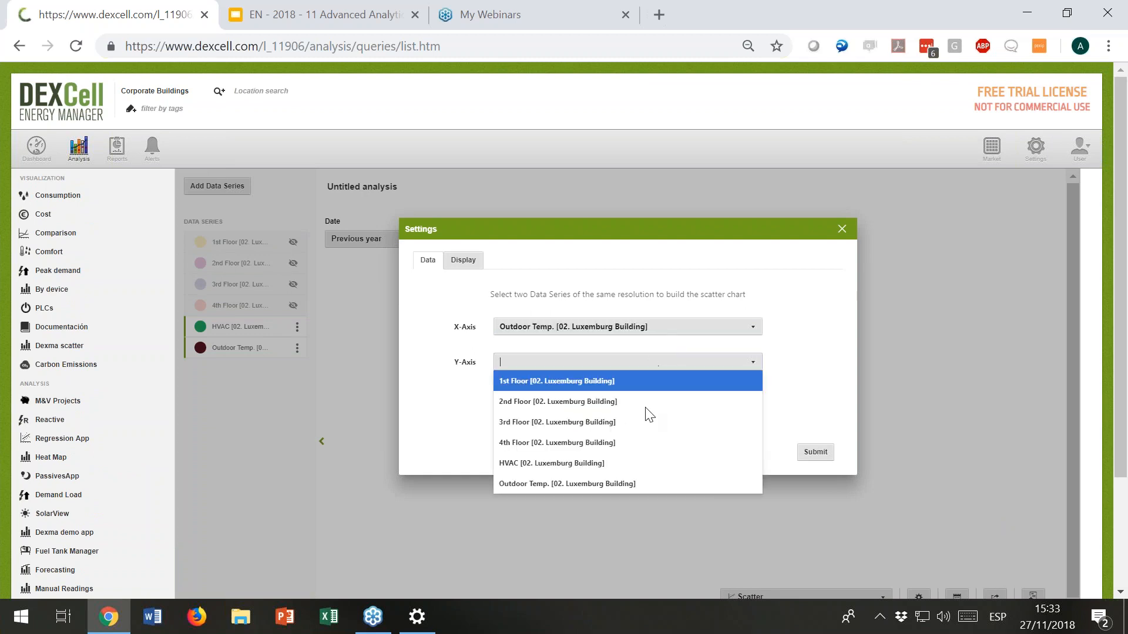
left_click(629, 464)
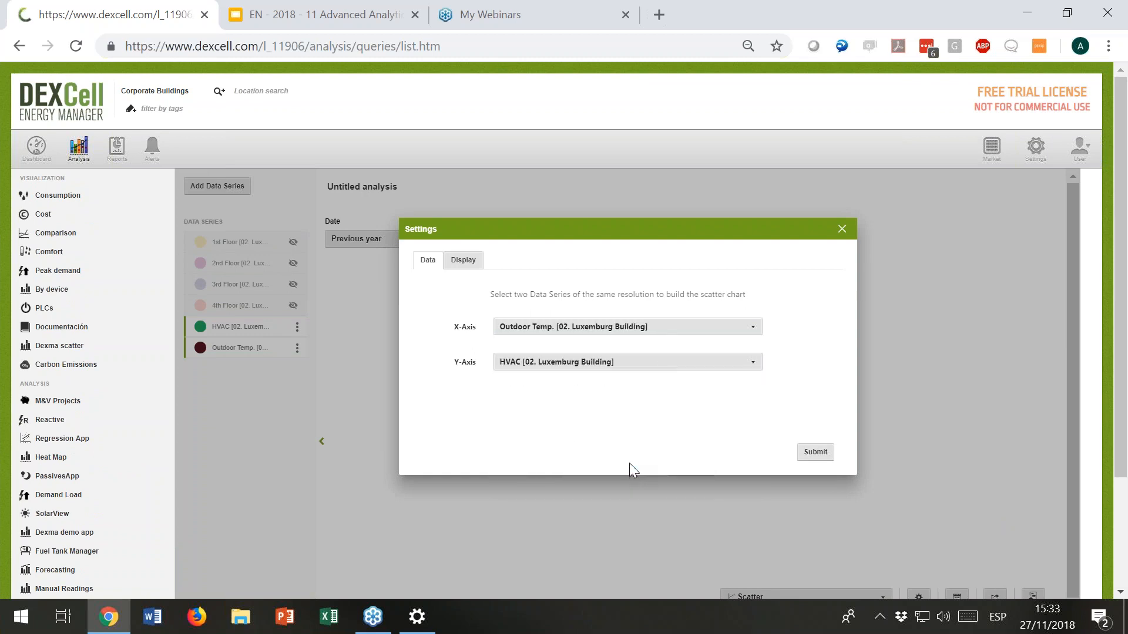
left_click(815, 455)
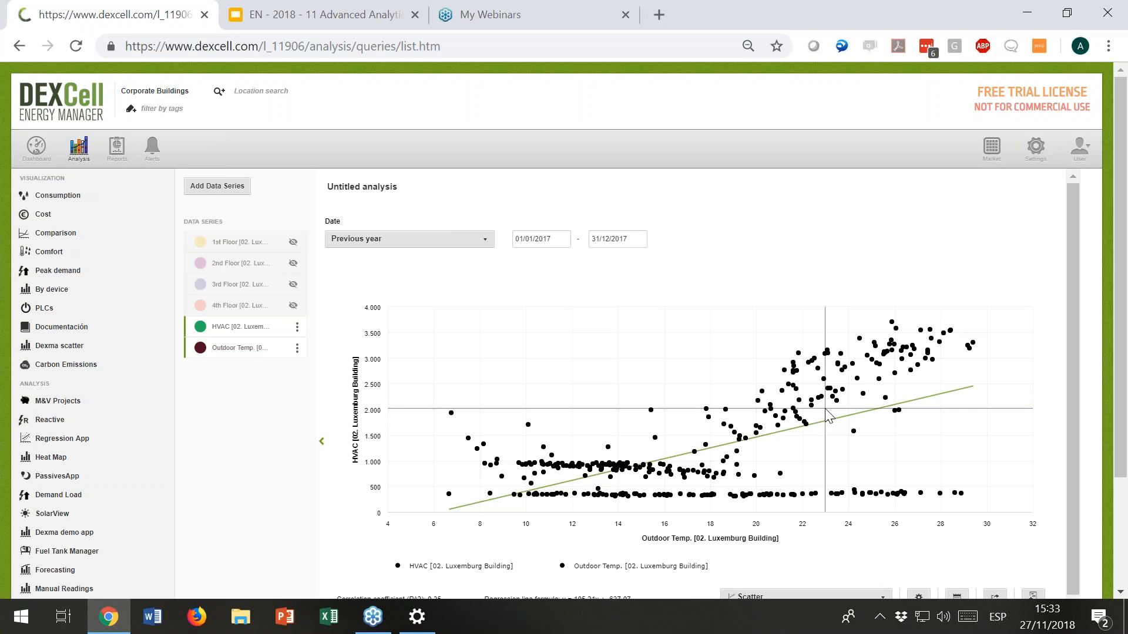
Step: Examine the correlation coefficient and the regression line formula below the daily scatter chart
scroll(763, 382, "down", 1)
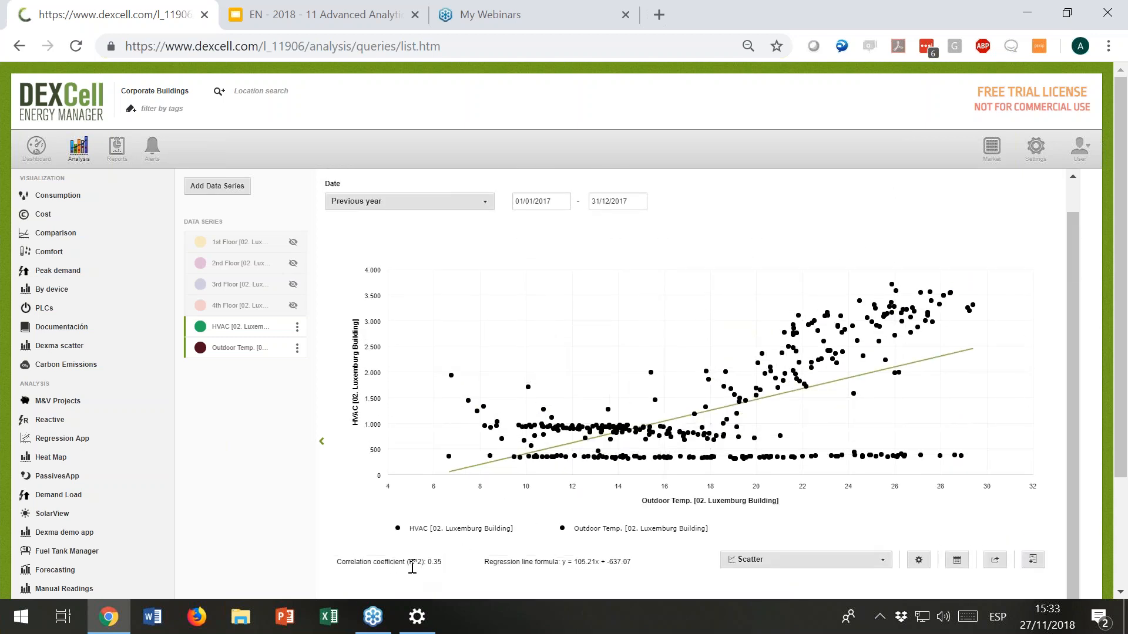
double_click(433, 562)
scroll(613, 536, "down", 2)
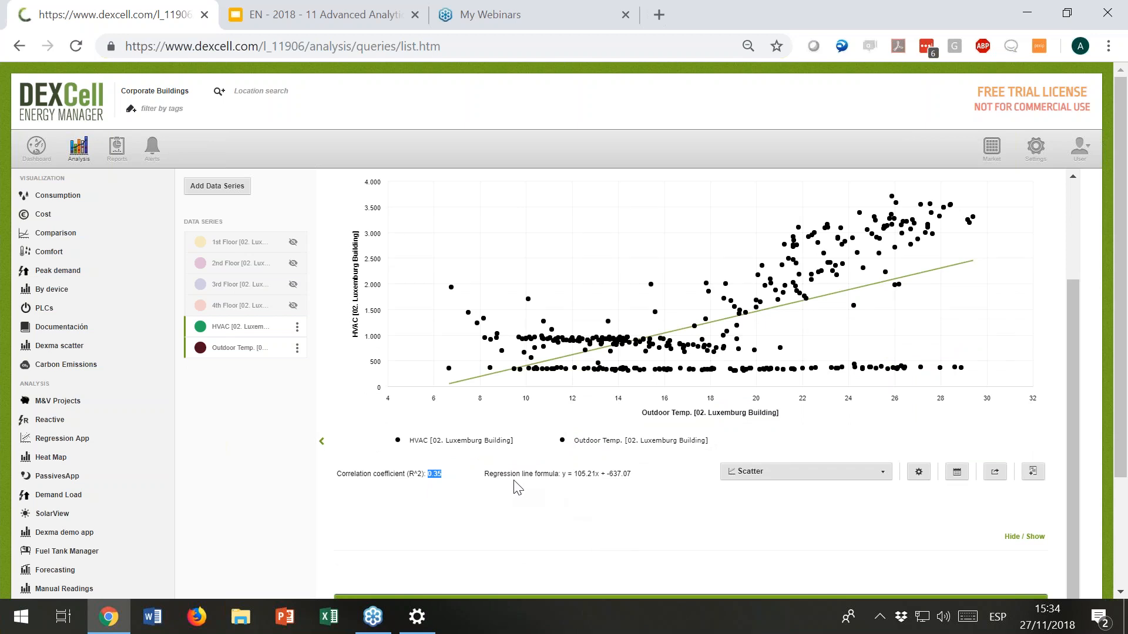
left_click_drag(562, 475, 652, 479)
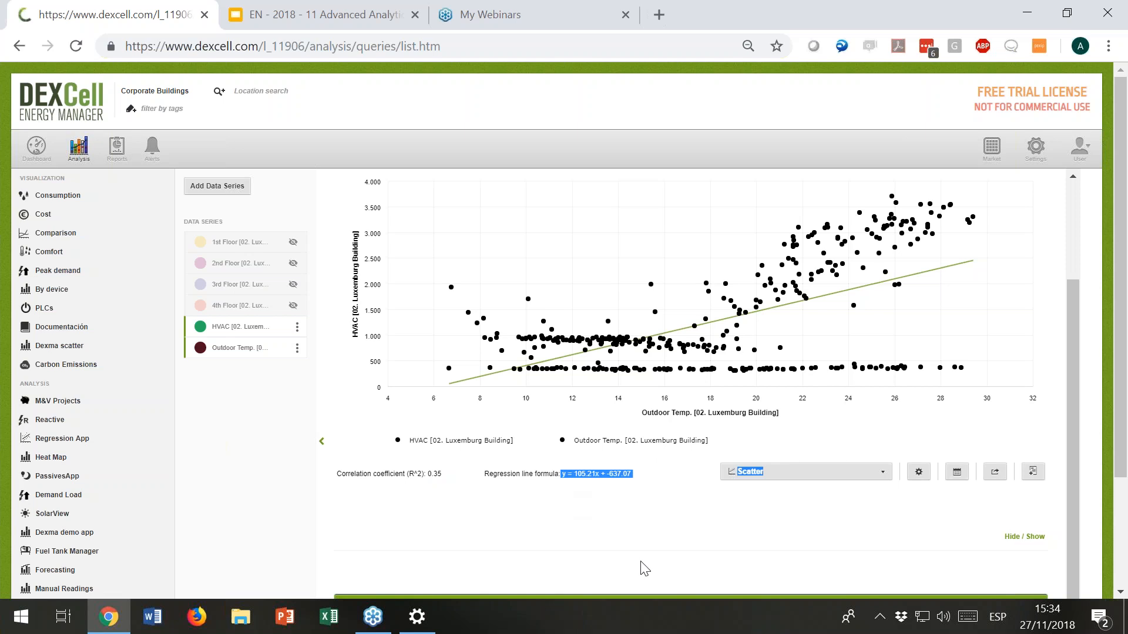
left_click(626, 503)
left_click_drag(565, 473, 647, 483)
left_click(621, 493)
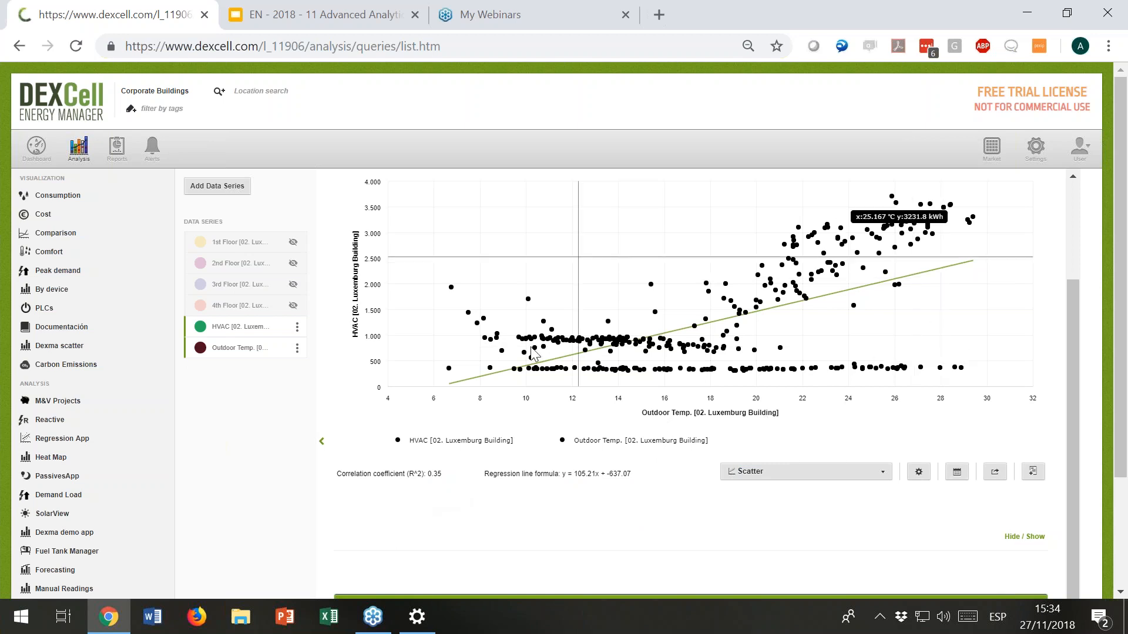
Step: Edit the HVAC data series to use weekly resolution and save it
scroll(539, 518, "up", 2)
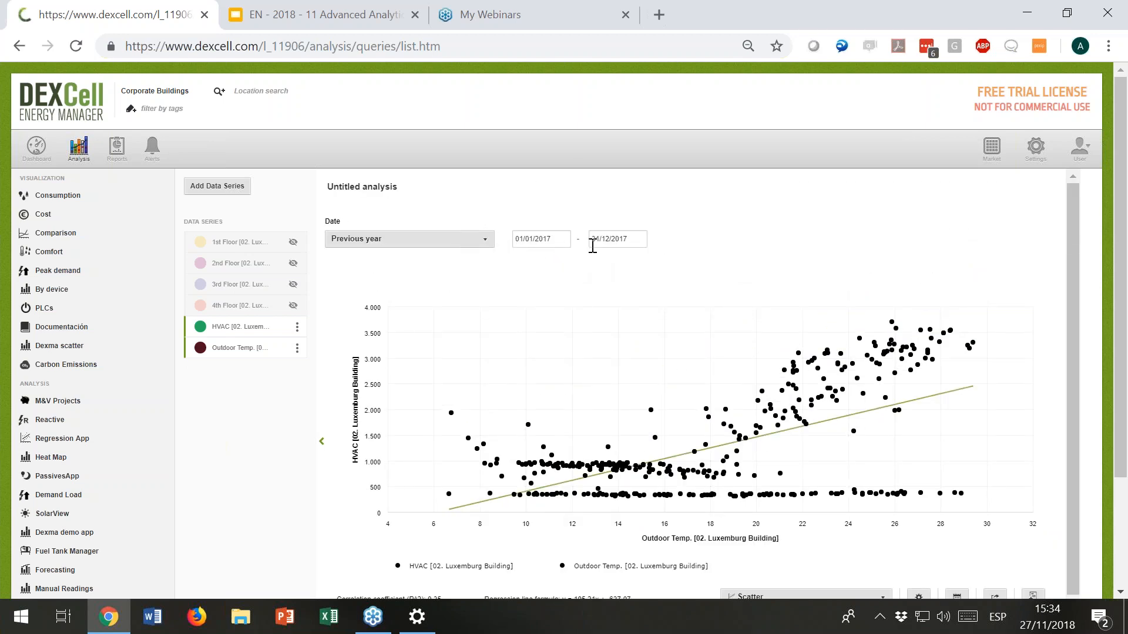
left_click(296, 327)
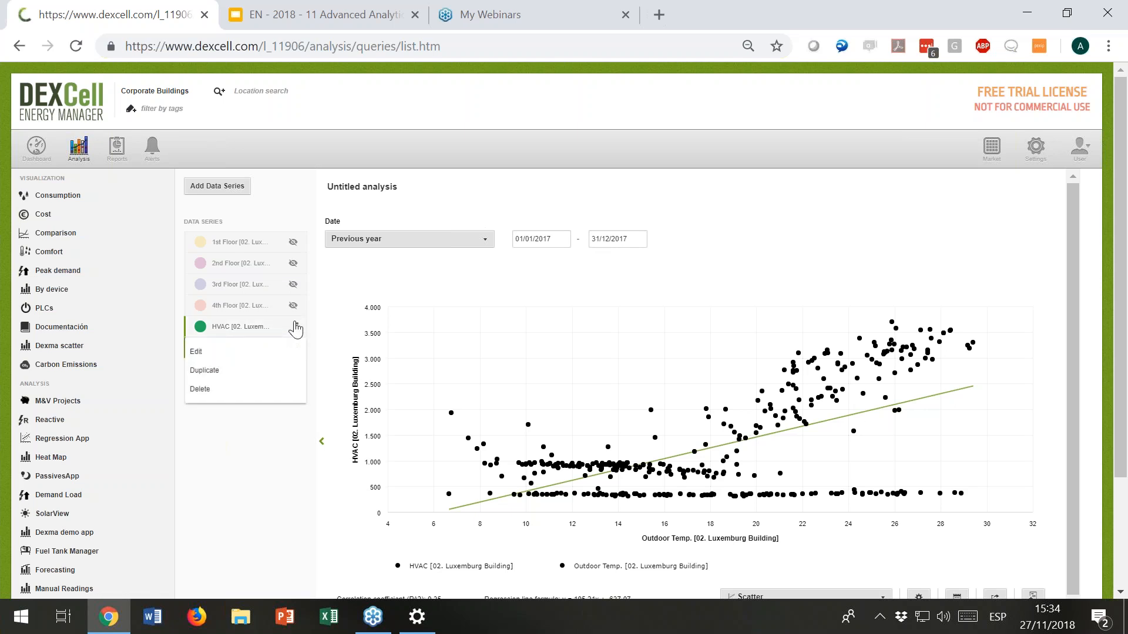
left_click(282, 354)
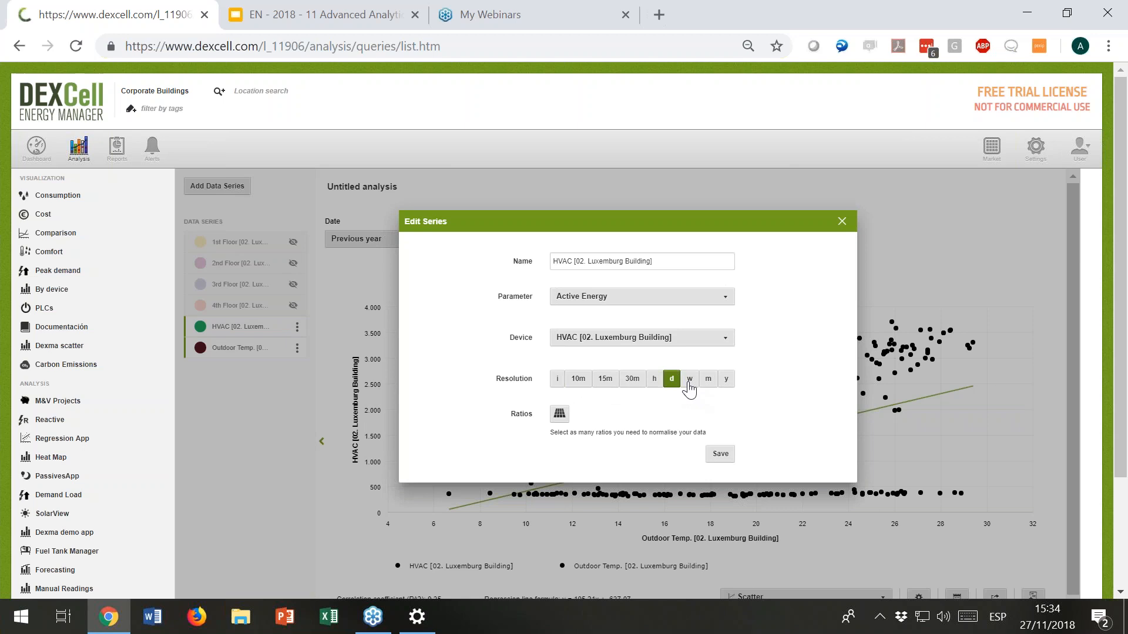
left_click(690, 382)
left_click(721, 457)
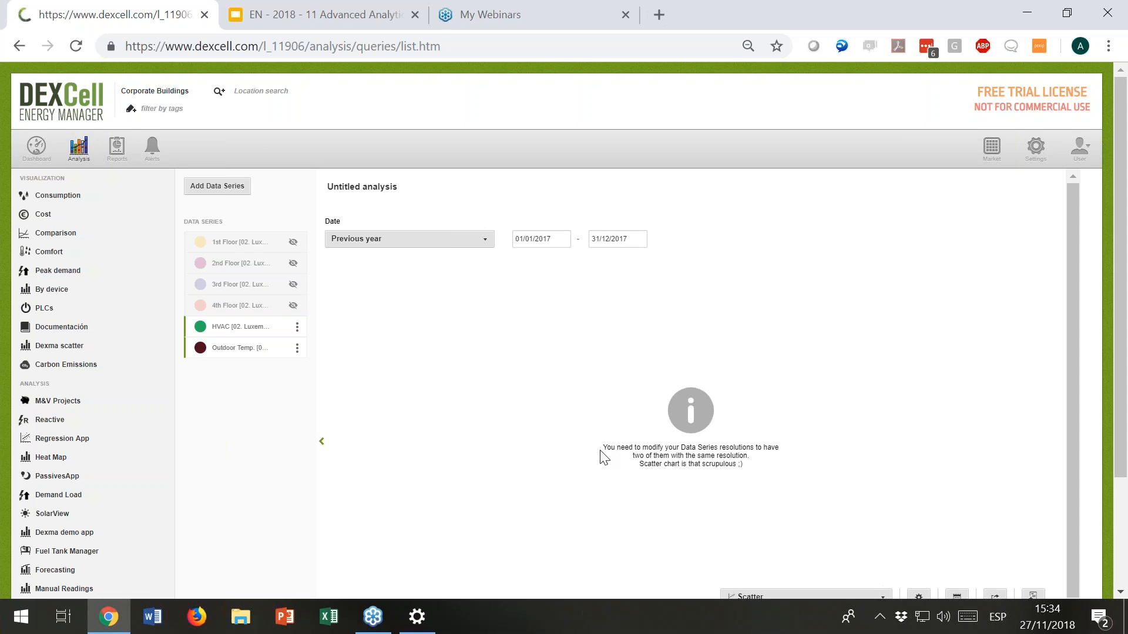
Step: Edit the Outdoor Temp. data series to use weekly resolution and save it
left_click(297, 348)
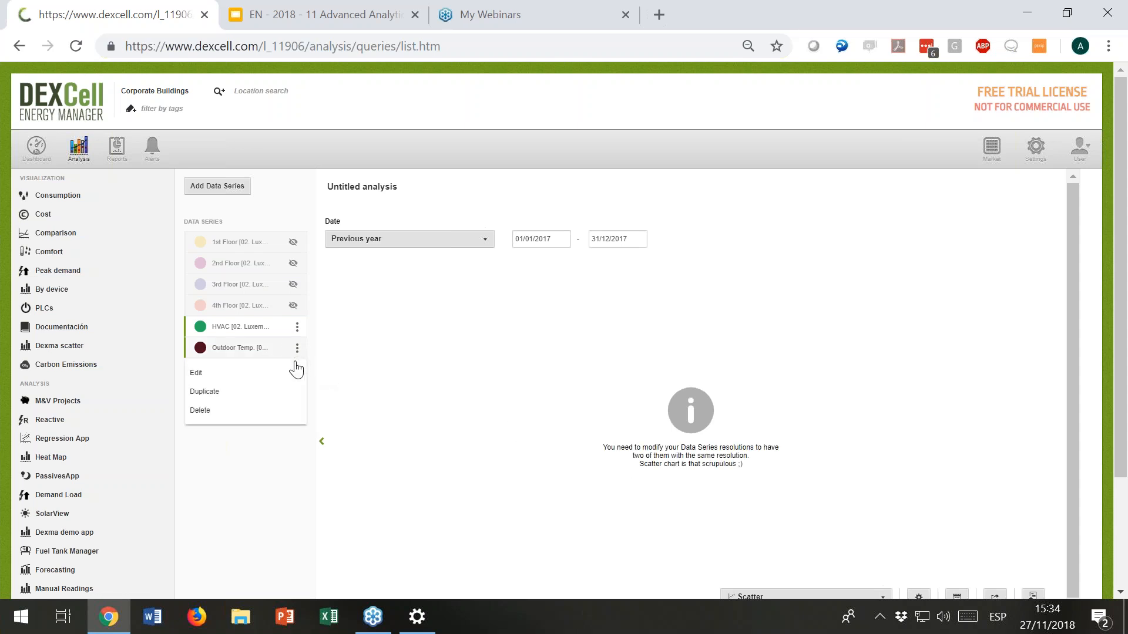
left_click(282, 373)
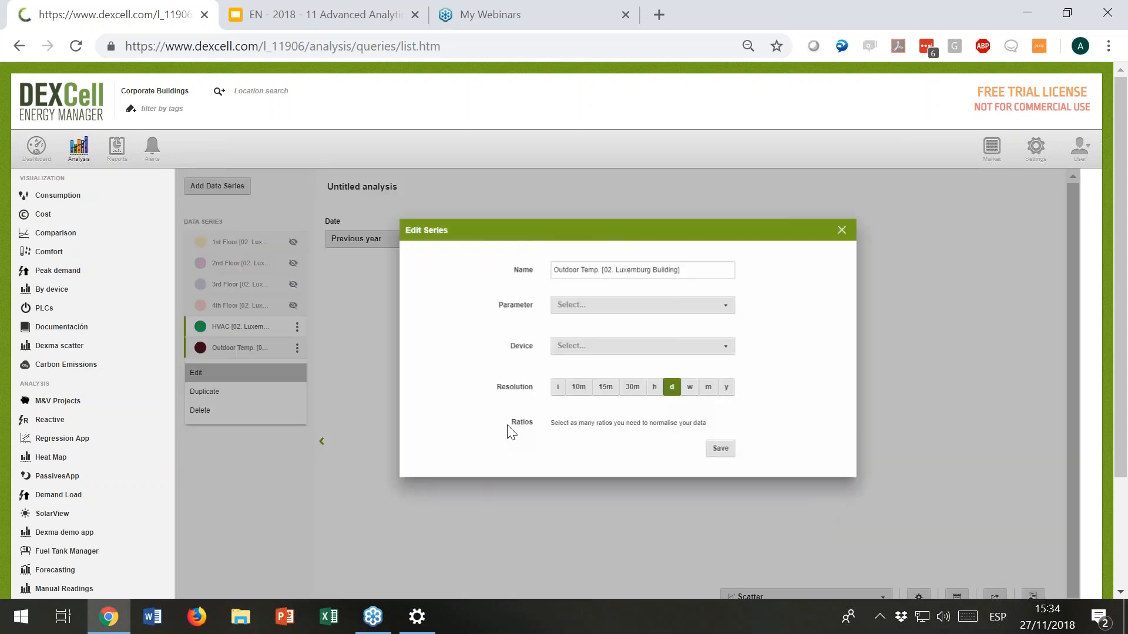
left_click(689, 379)
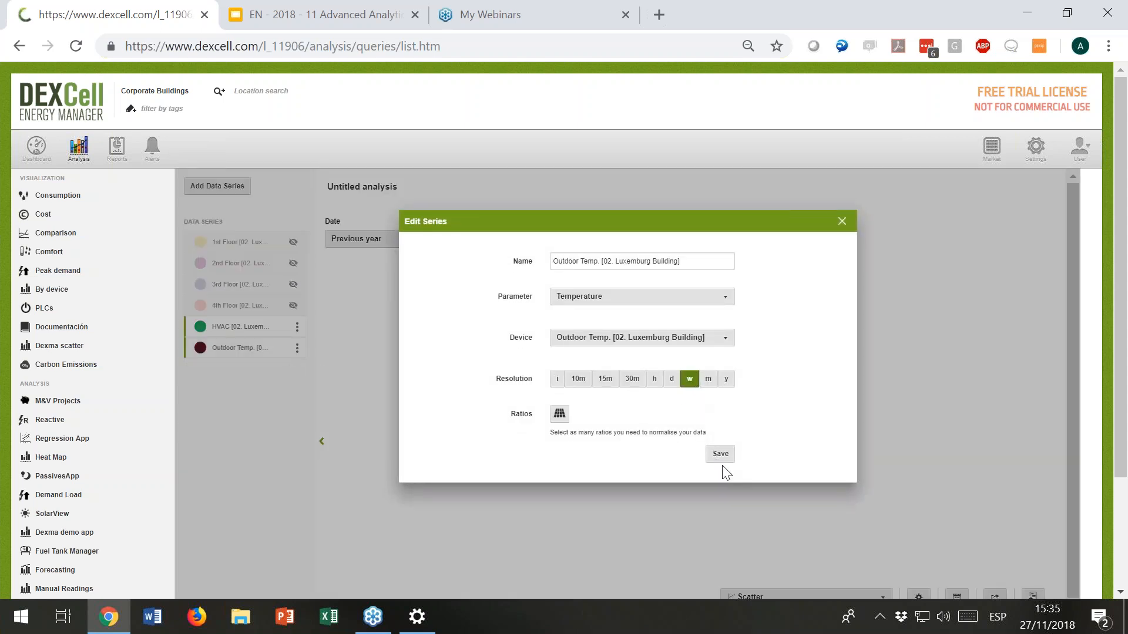
left_click(720, 454)
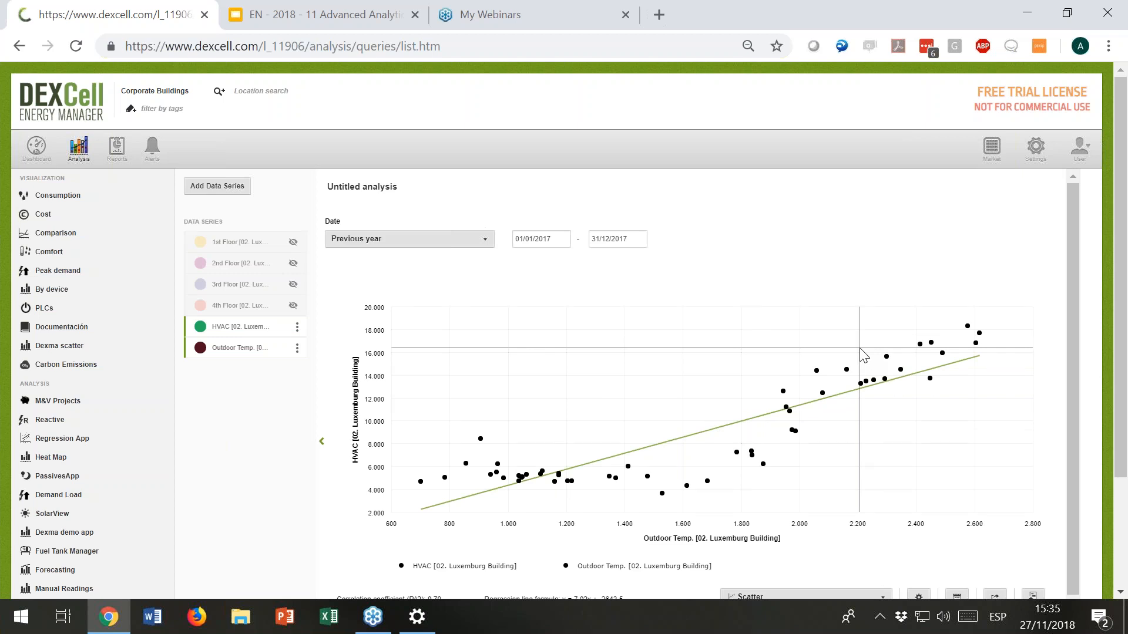
Step: In the scatter chart's display options, set the dot color to blue and the regression line color to dark navy
scroll(859, 357, "down", 2)
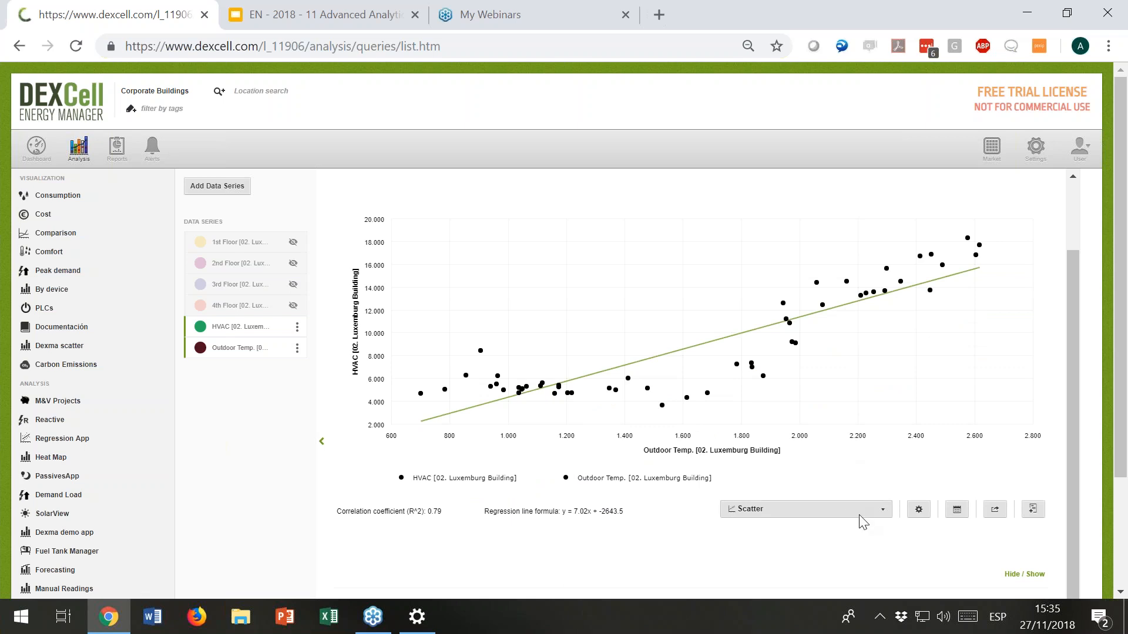
left_click(919, 513)
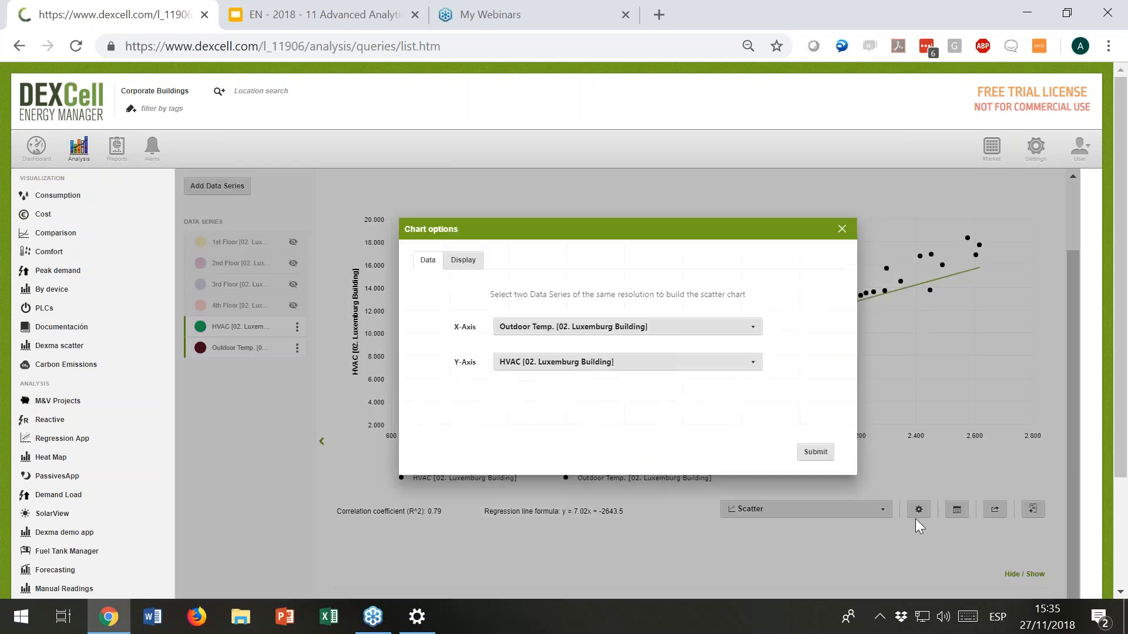
left_click(464, 260)
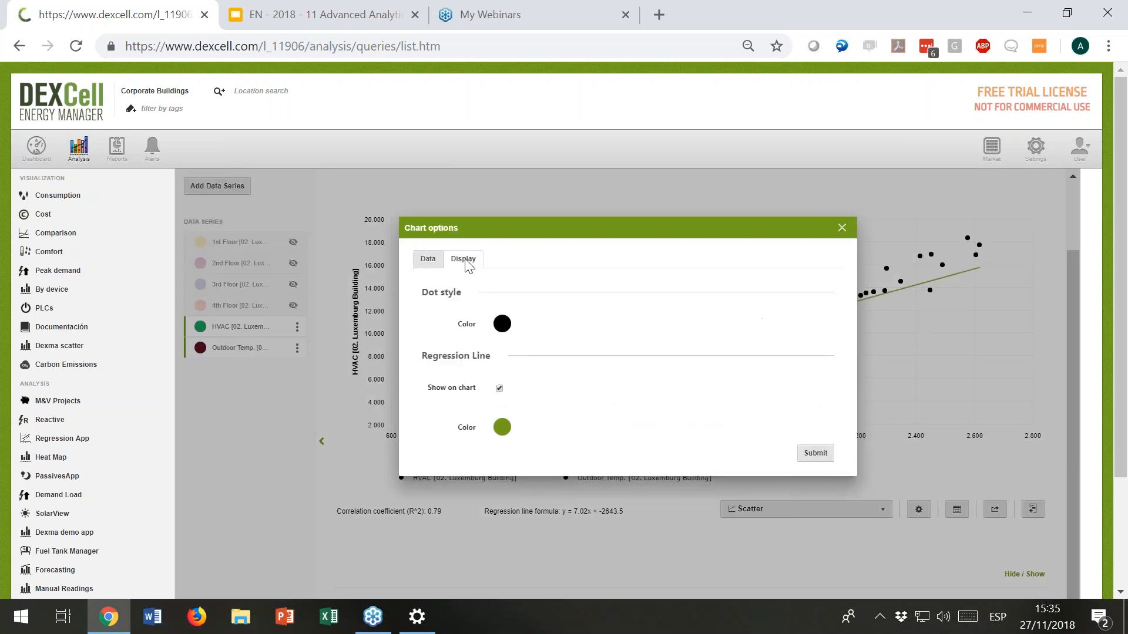
left_click(502, 325)
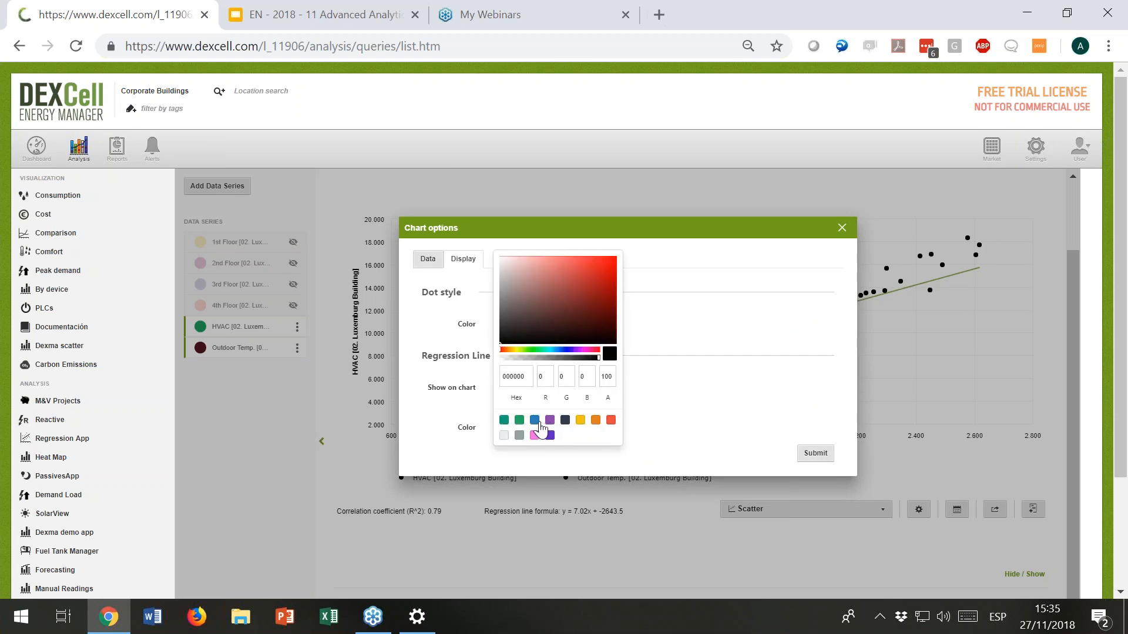
left_click(535, 422)
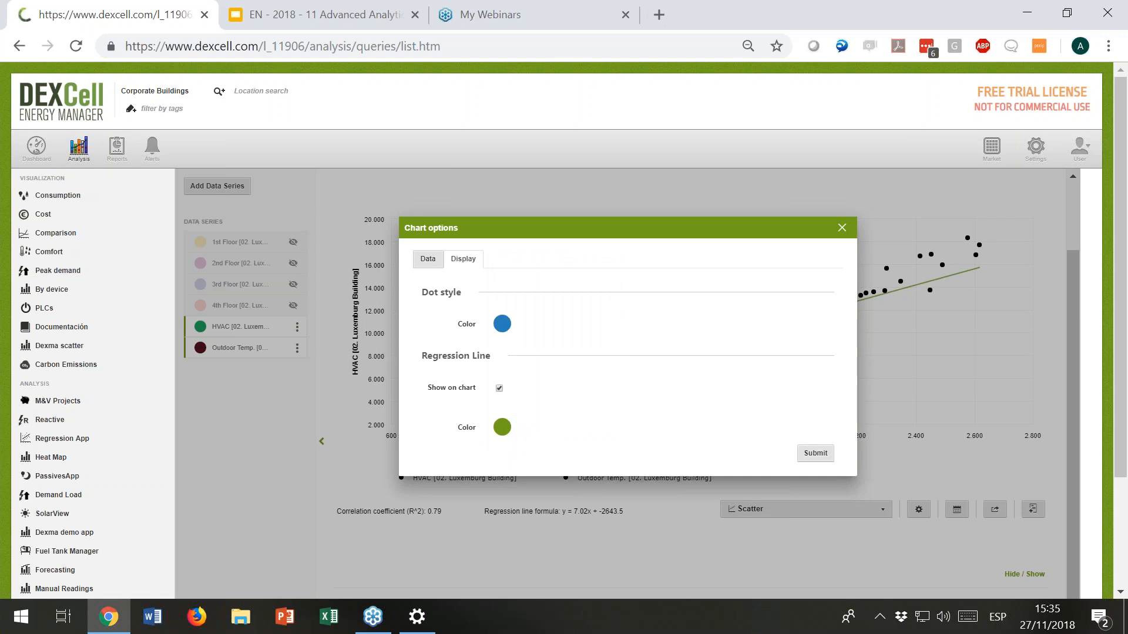
left_click(502, 428)
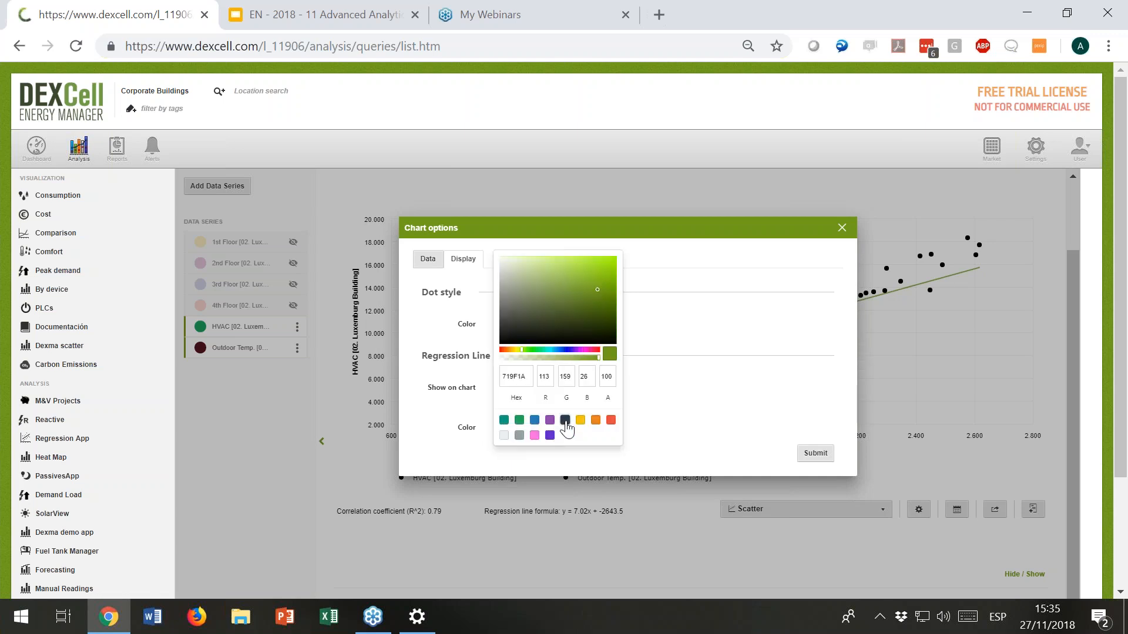
left_click(565, 421)
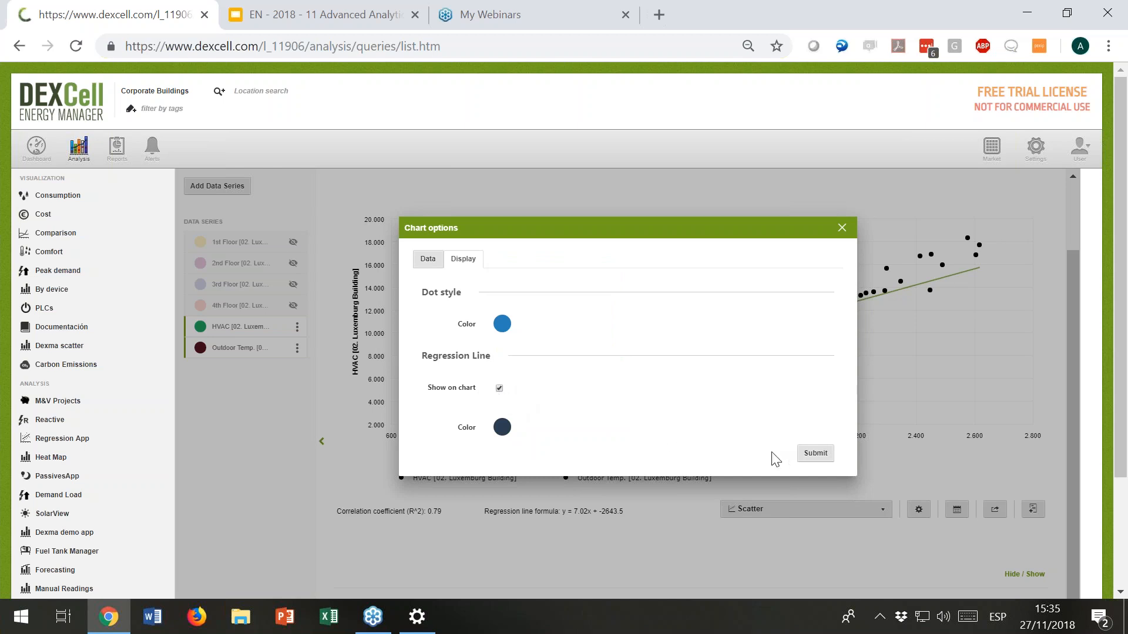
left_click(812, 456)
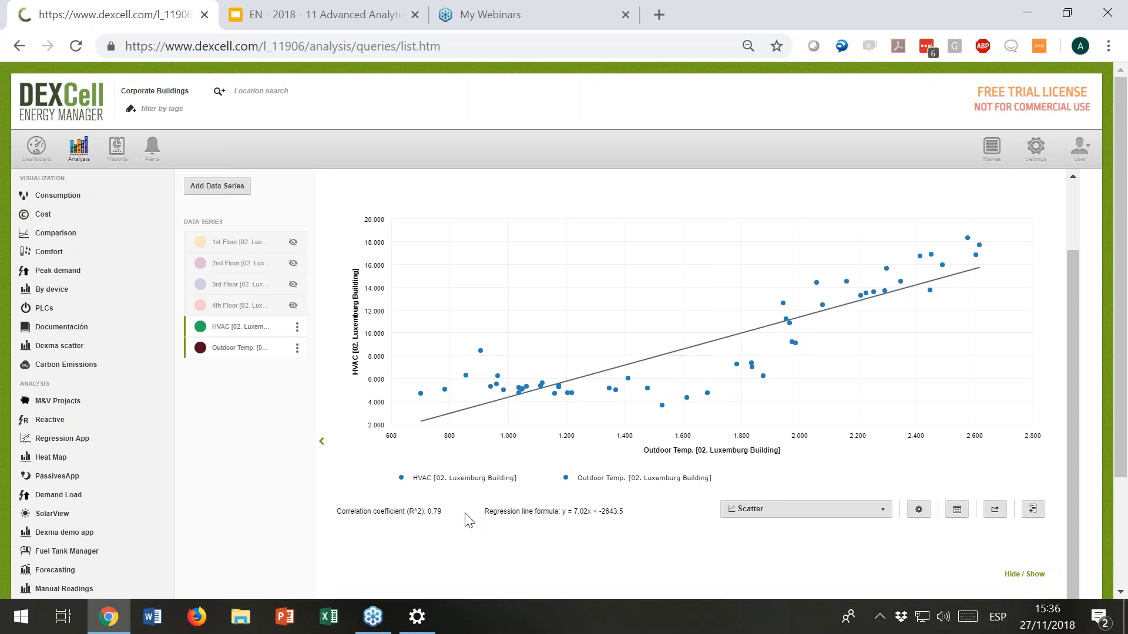
Step: Highlight the correlation coefficient and regression line formula of the weekly scatter chart to review them
double_click(433, 512)
left_click(434, 512)
left_click_drag(425, 512, 459, 517)
left_click_drag(559, 512, 642, 521)
left_click(622, 533)
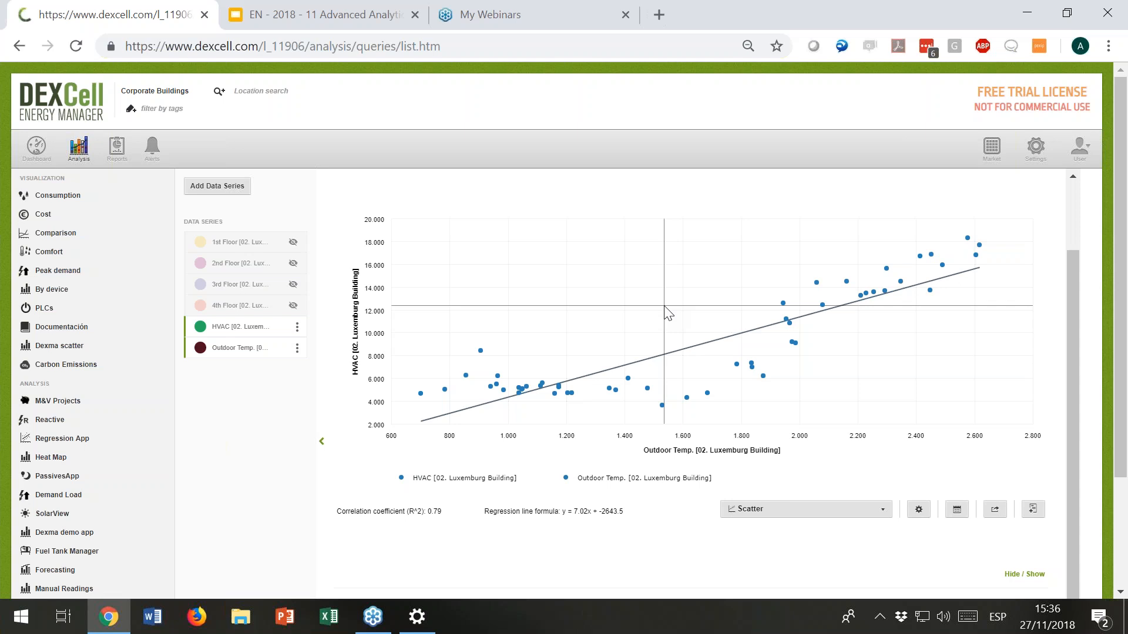
Step: Turn on the yearly comparison for the scatter chart and set its start year to 2014
left_click(957, 511)
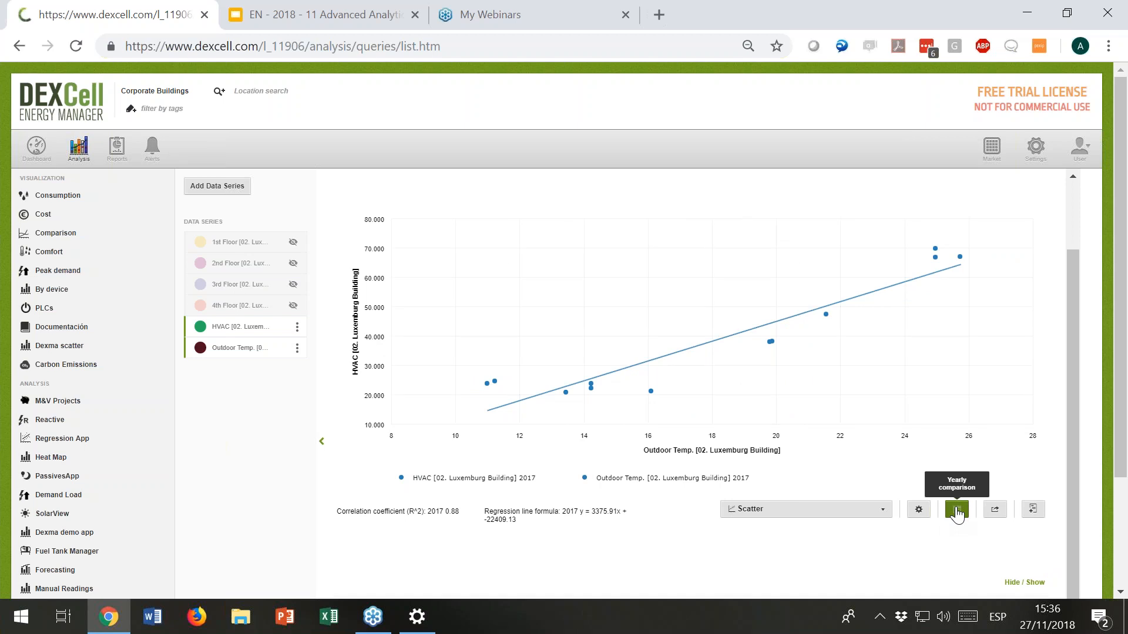
scroll(587, 382, "up", 2)
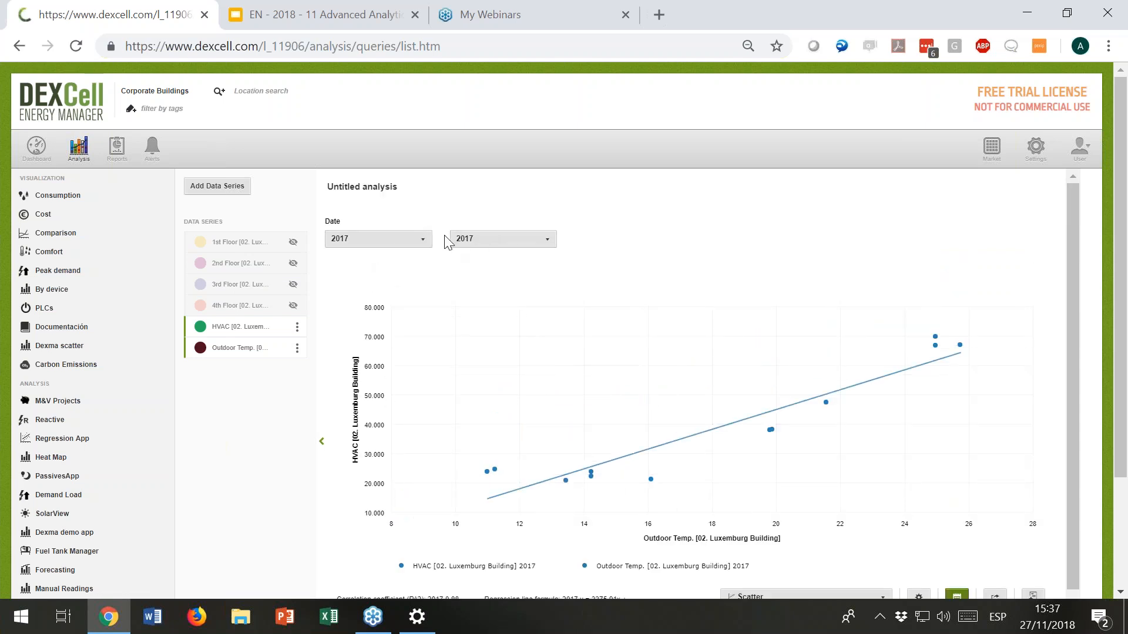
left_click(420, 239)
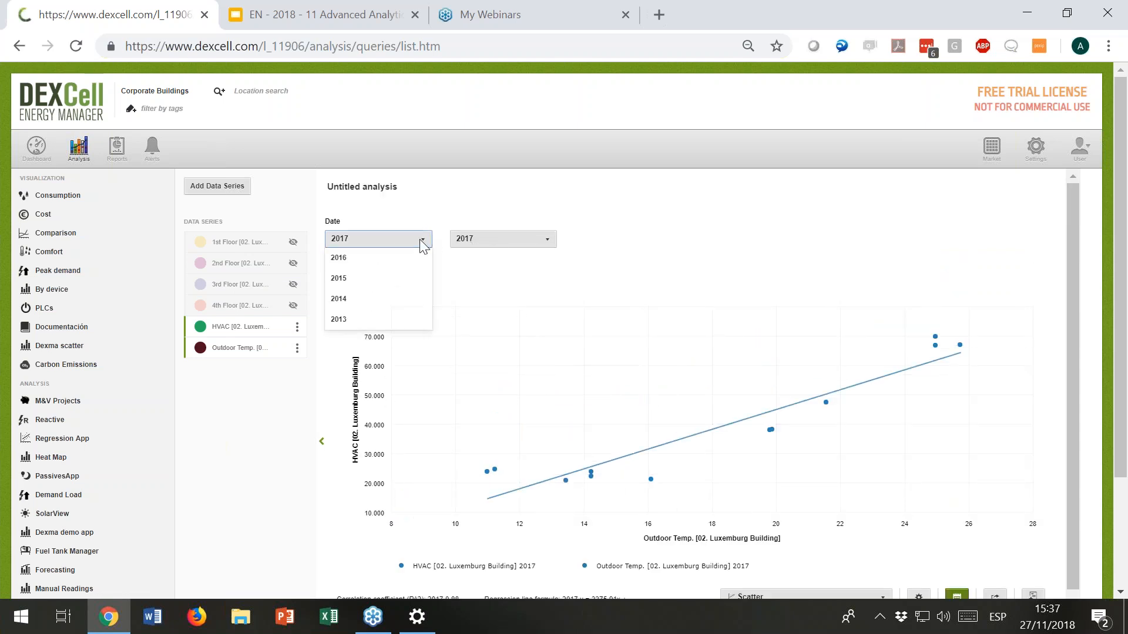
left_click(389, 297)
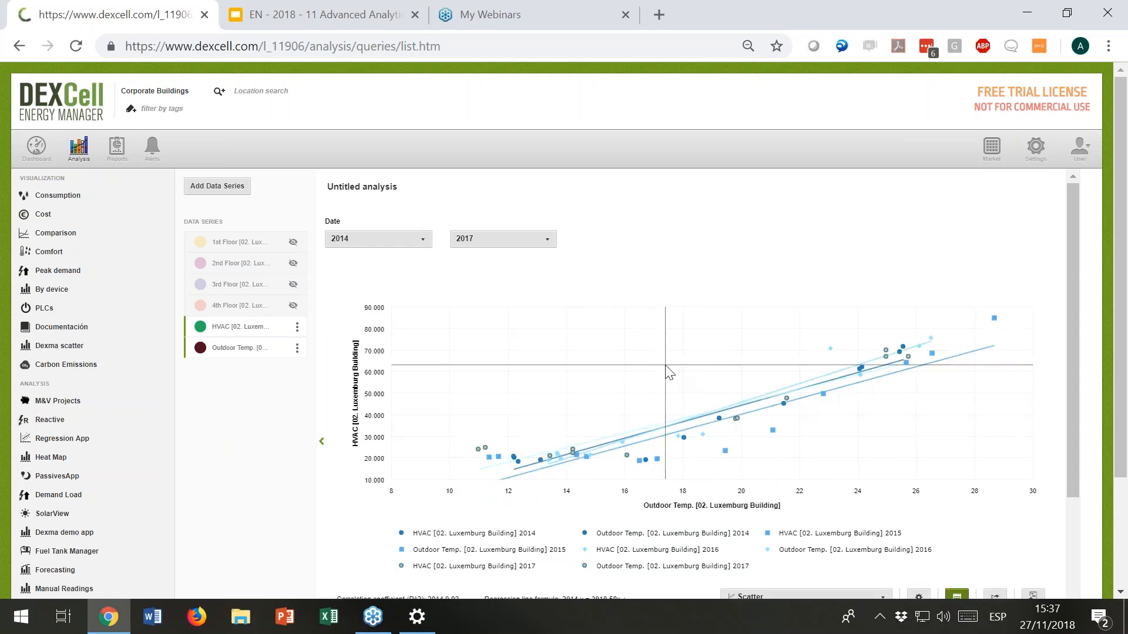
Step: Review the yearly scatter chart together with the correlation coefficient and regression line formula for each year from 2014 to 2017
scroll(646, 379, "down", 3)
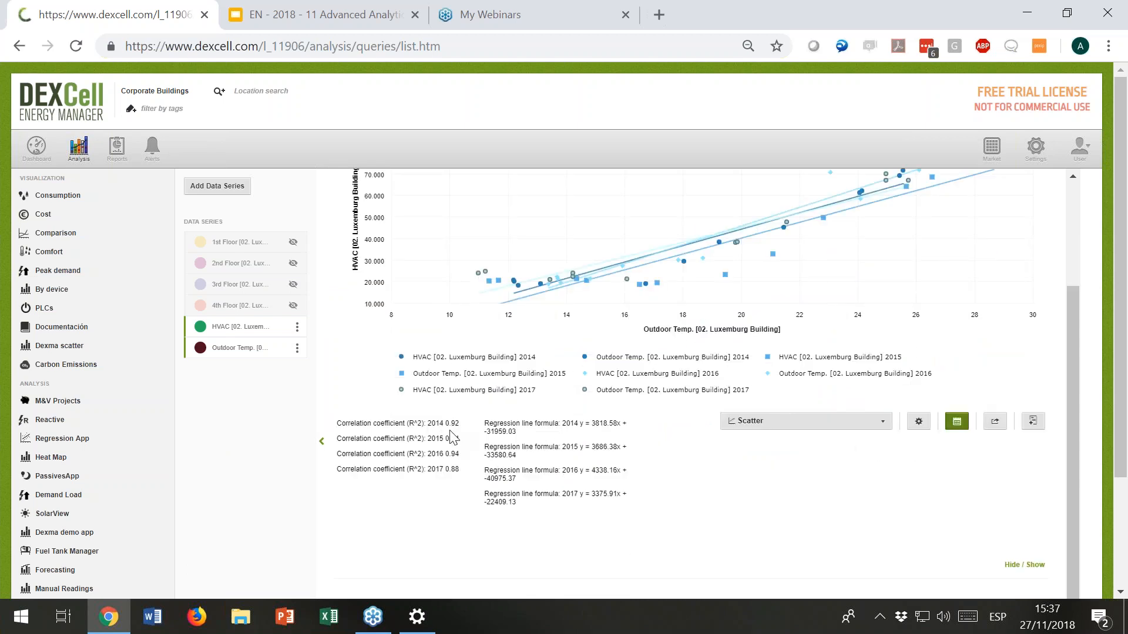
scroll(470, 493, "up", 2)
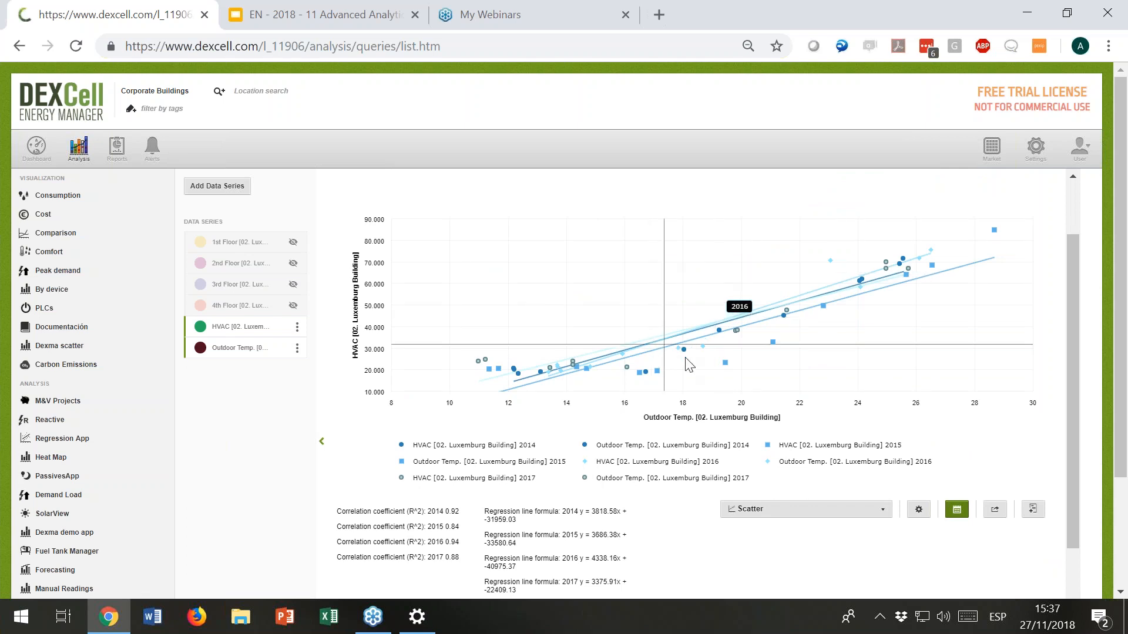
scroll(524, 451, "up", 1)
scroll(525, 452, "up", 1)
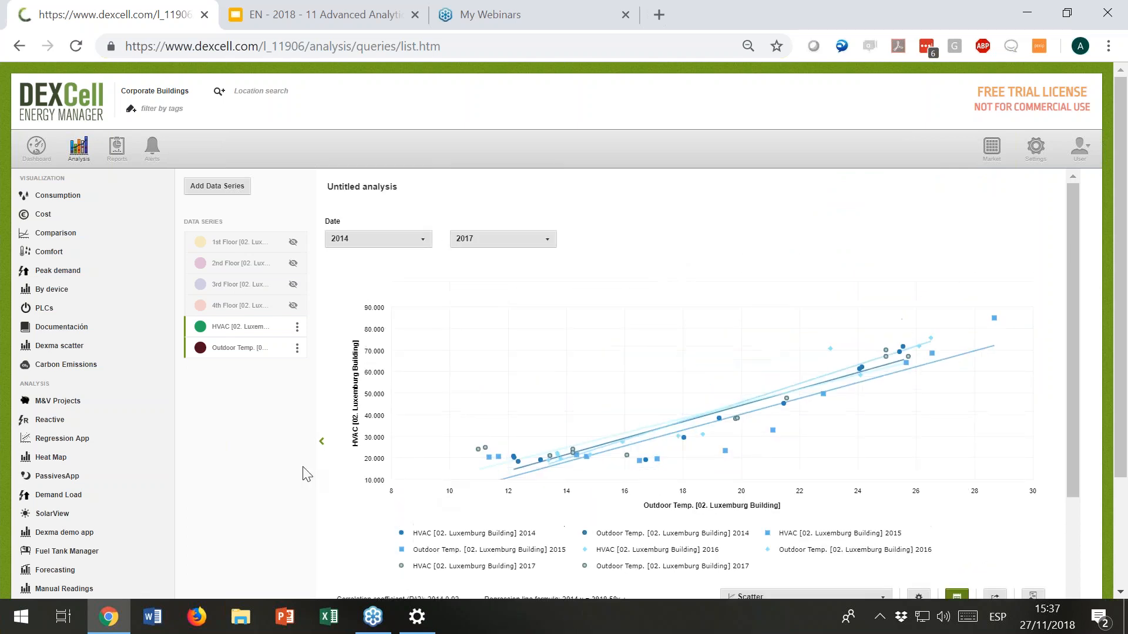
Step: Collapse the data series list and examine the monthly table of HVAC and Outdoor Temp. values for each year
left_click(321, 442)
scroll(317, 455, "down", 3)
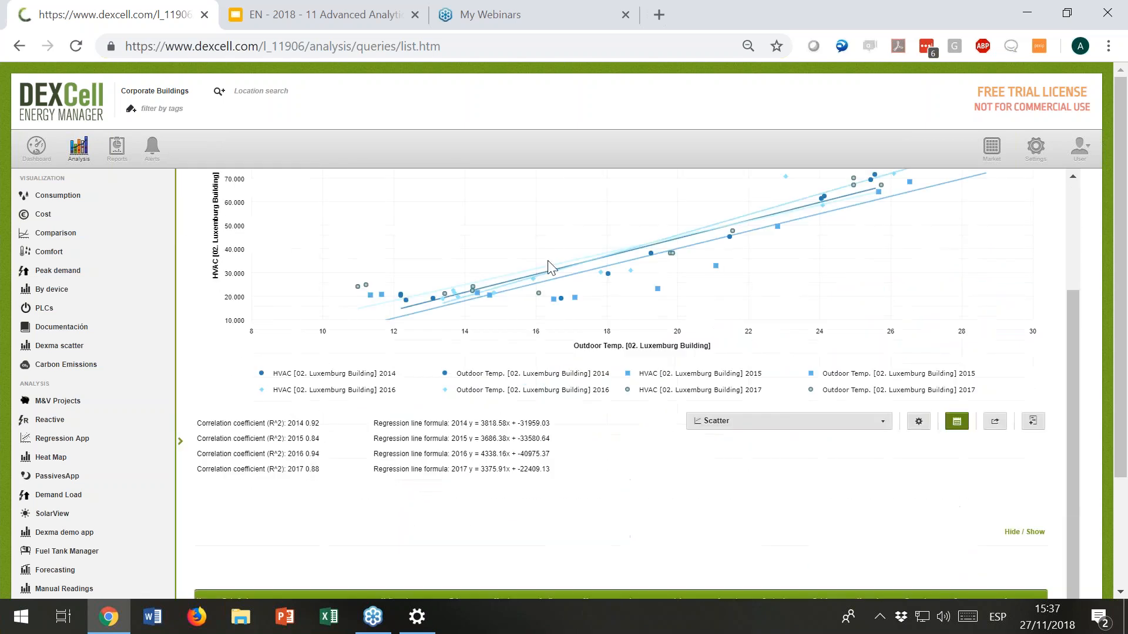
scroll(552, 420, "up", 3)
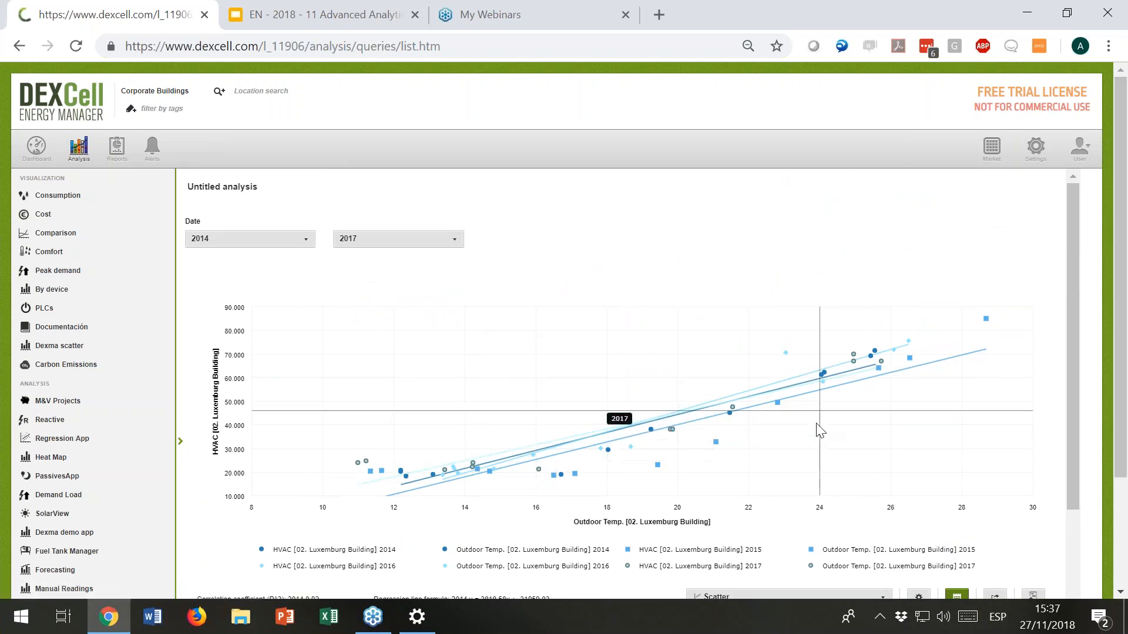
scroll(834, 452, "down", 5)
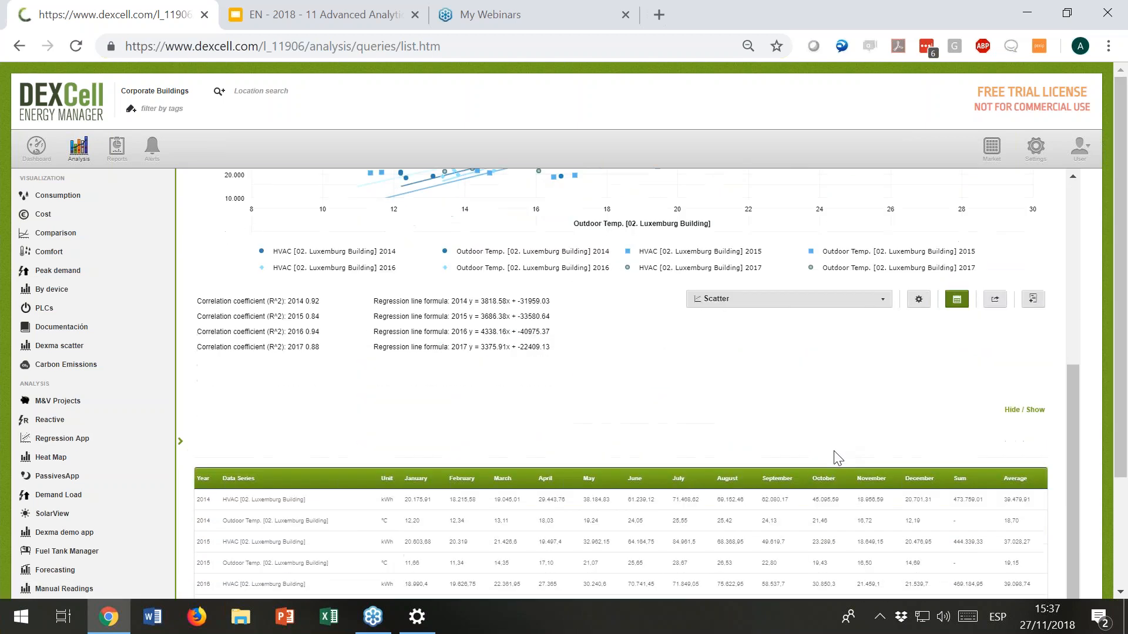
scroll(834, 453, "down", 3)
left_click_drag(235, 351, 302, 377)
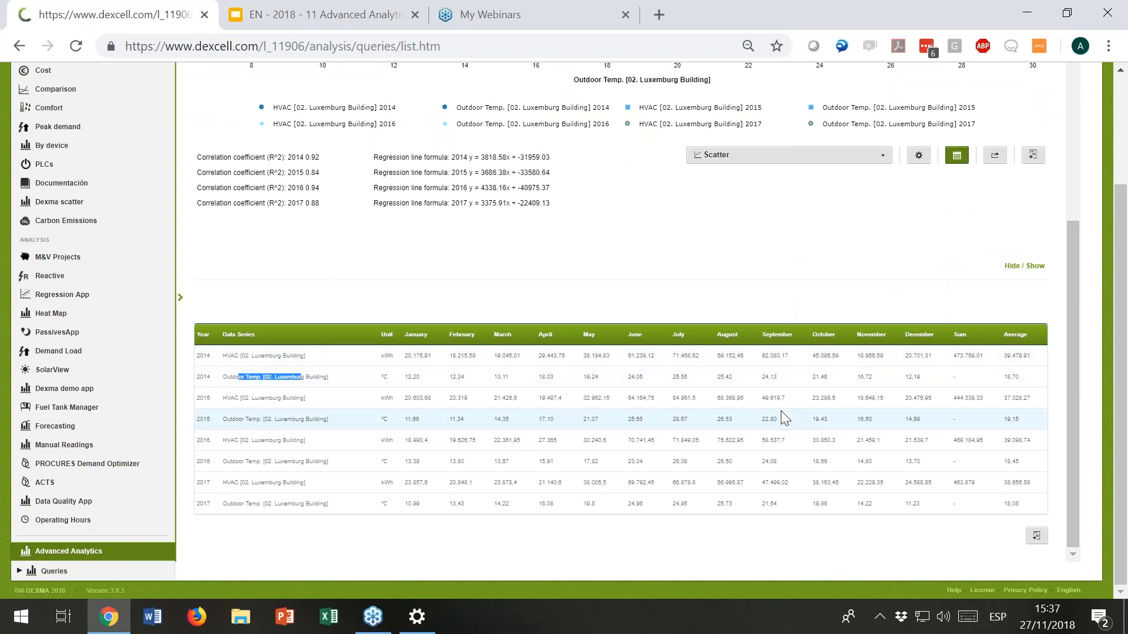
scroll(784, 418, "up", 5)
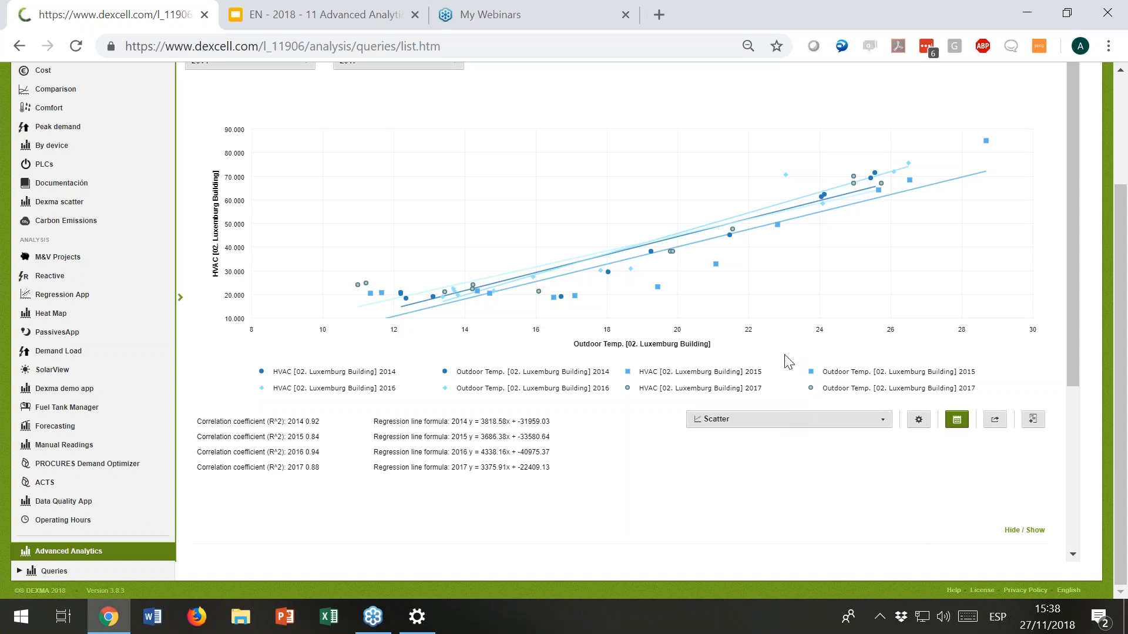
Step: Change the yearly comparison to a bar chart and hide the Outdoor Temp. series, leaving only HVAC displayed
scroll(448, 239, "up", 1)
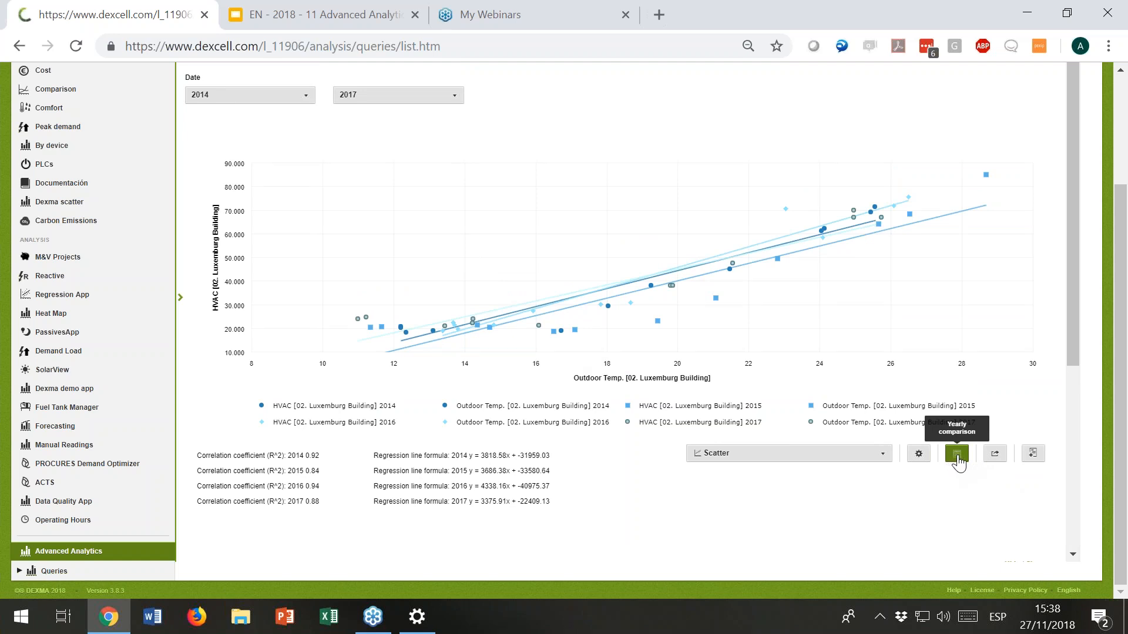
left_click(884, 457)
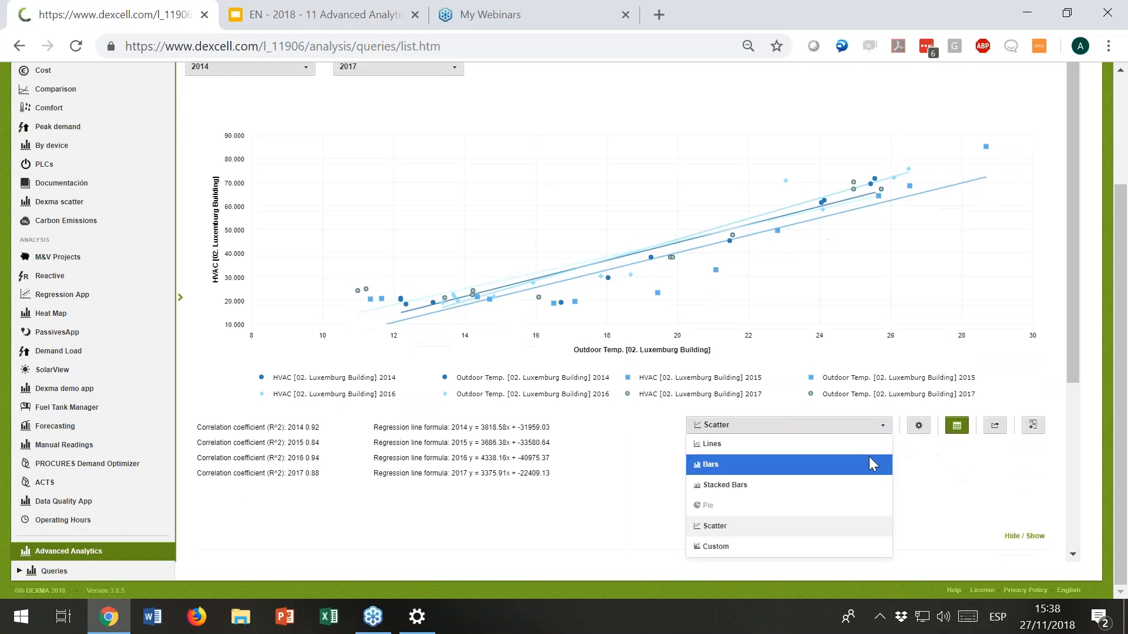
left_click(861, 463)
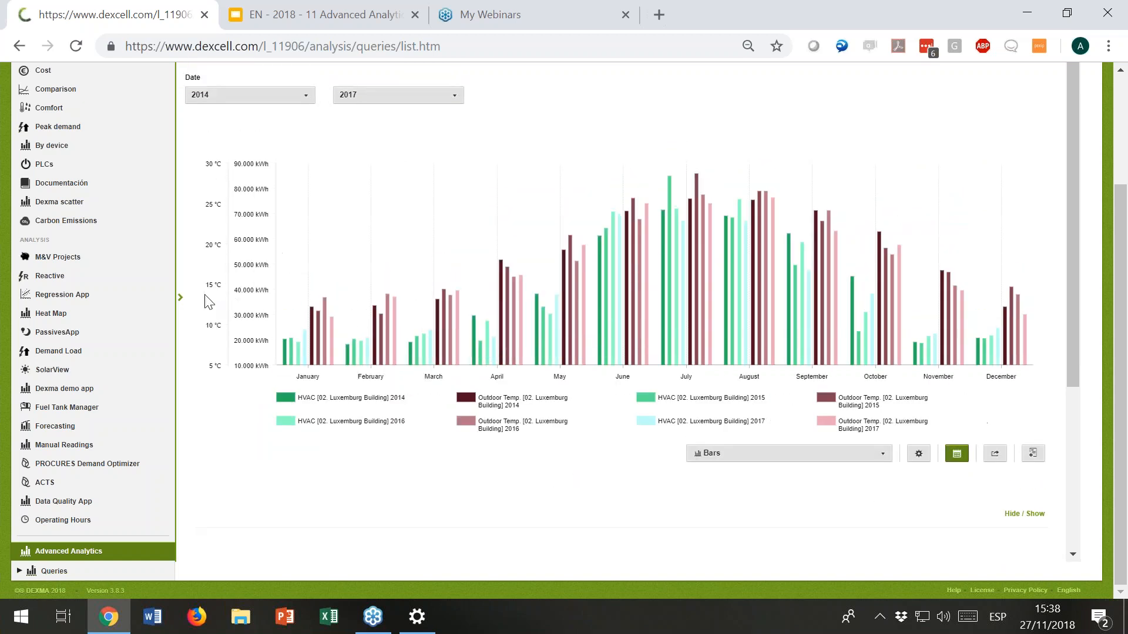
left_click(180, 299)
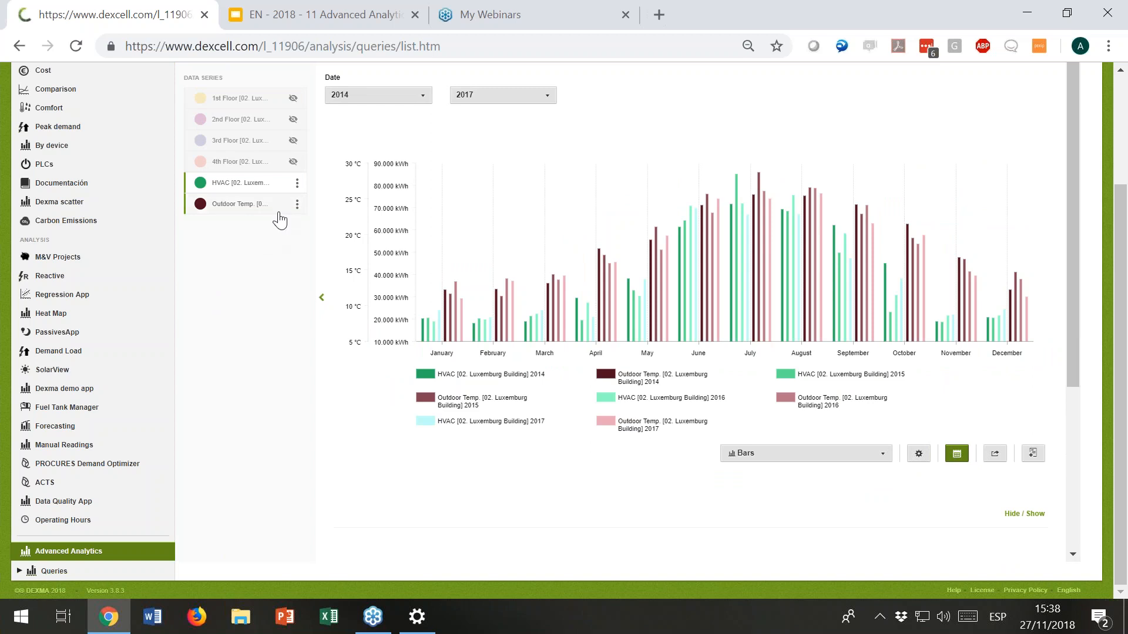
left_click(254, 213)
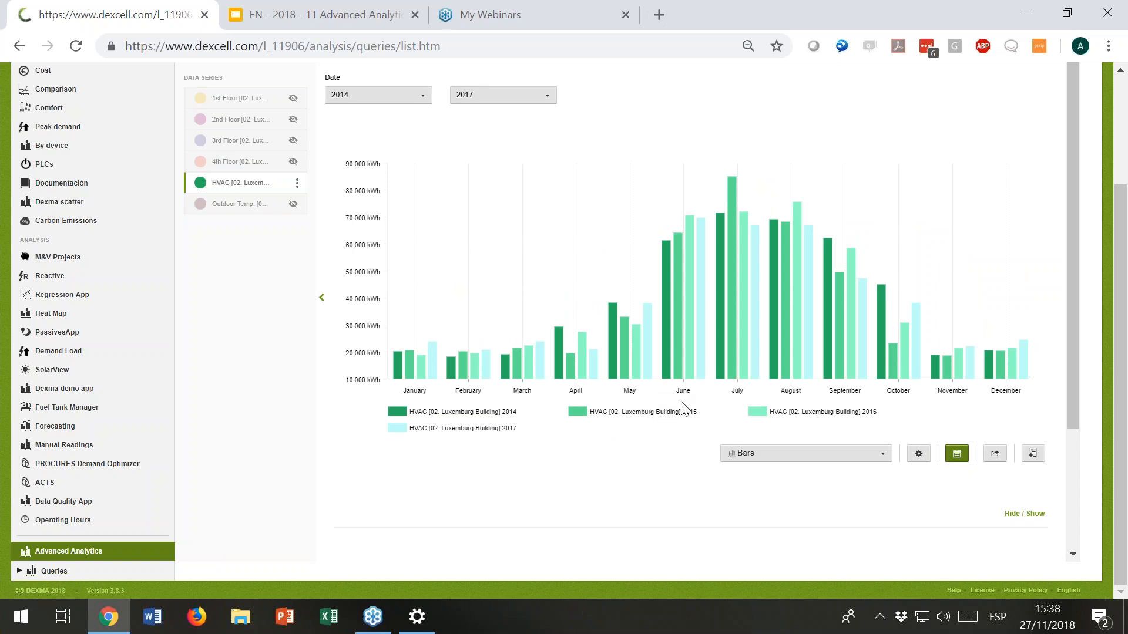
mouse_move(399, 367)
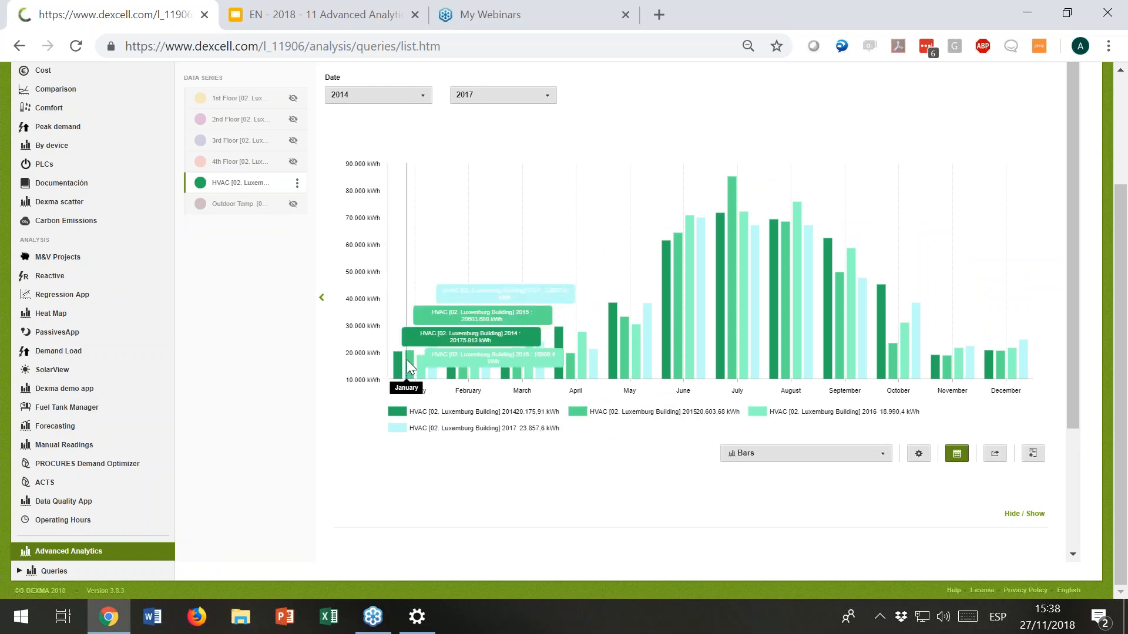
Step: Return to the Advanced Analytics overview and view the sharing options of the first untitled analysis, closing them without sharing
scroll(549, 483, "up", 2)
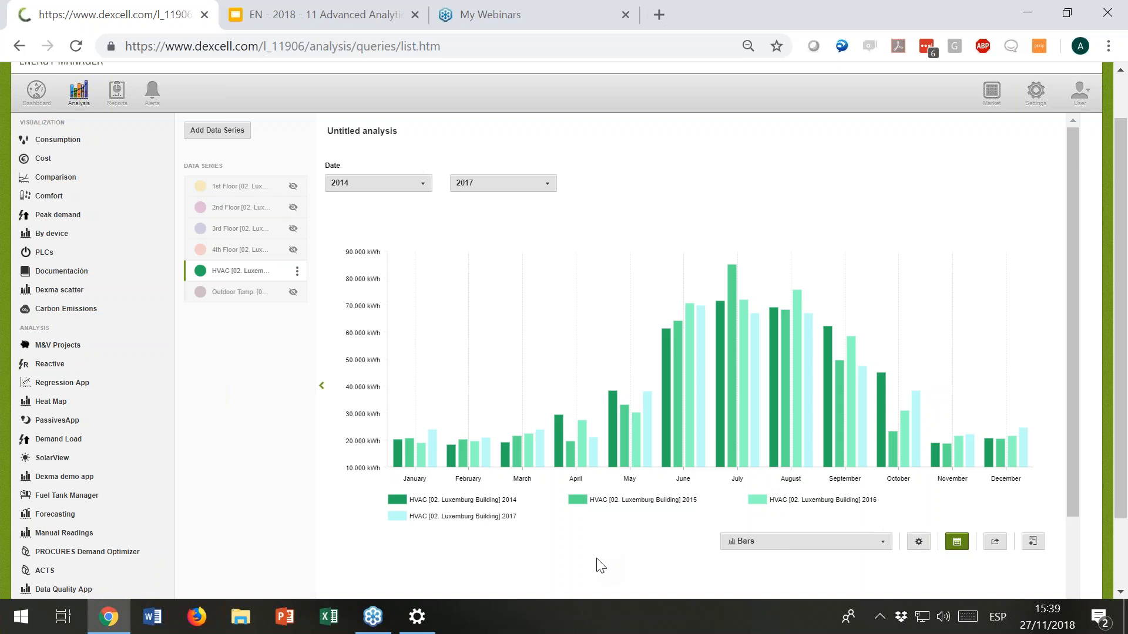
scroll(136, 529, "down", 2)
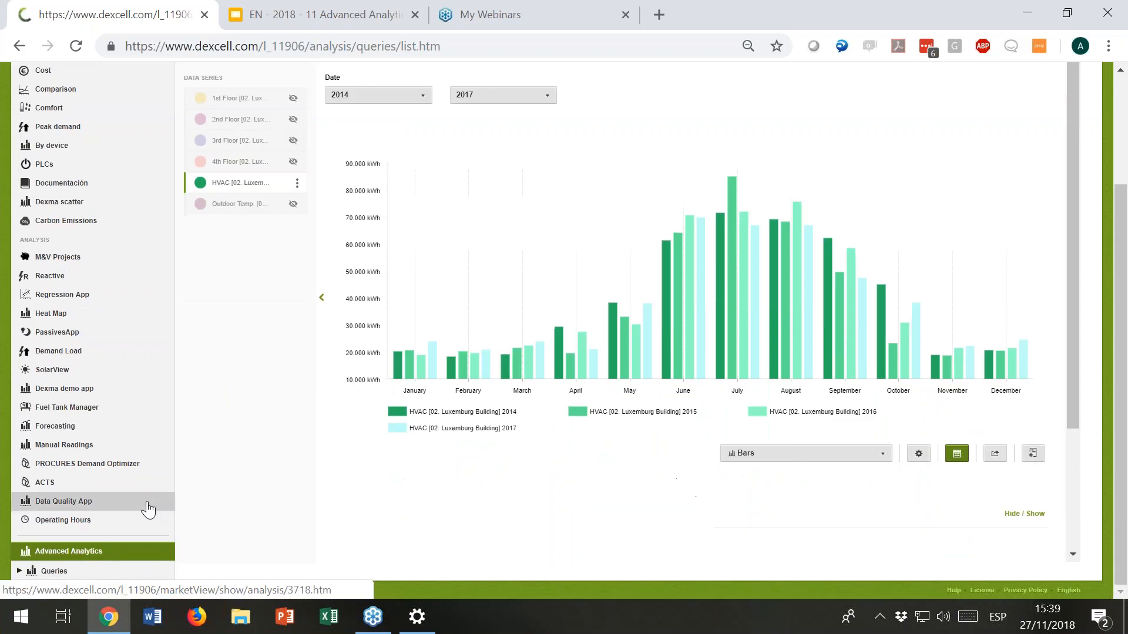
left_click(89, 552)
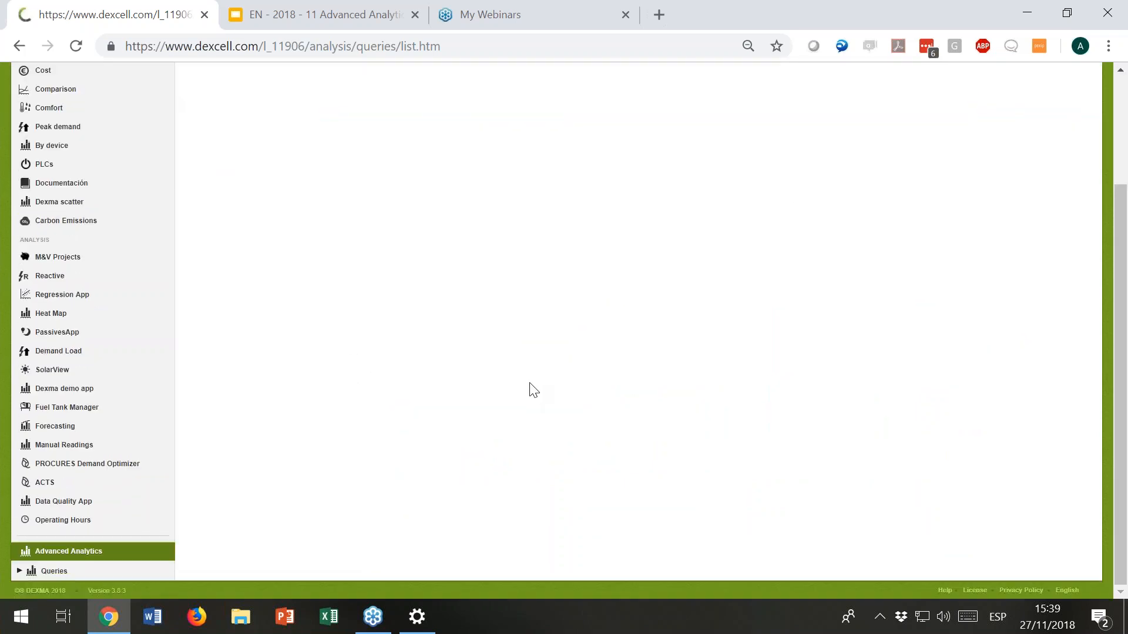
scroll(537, 361, "up", 1)
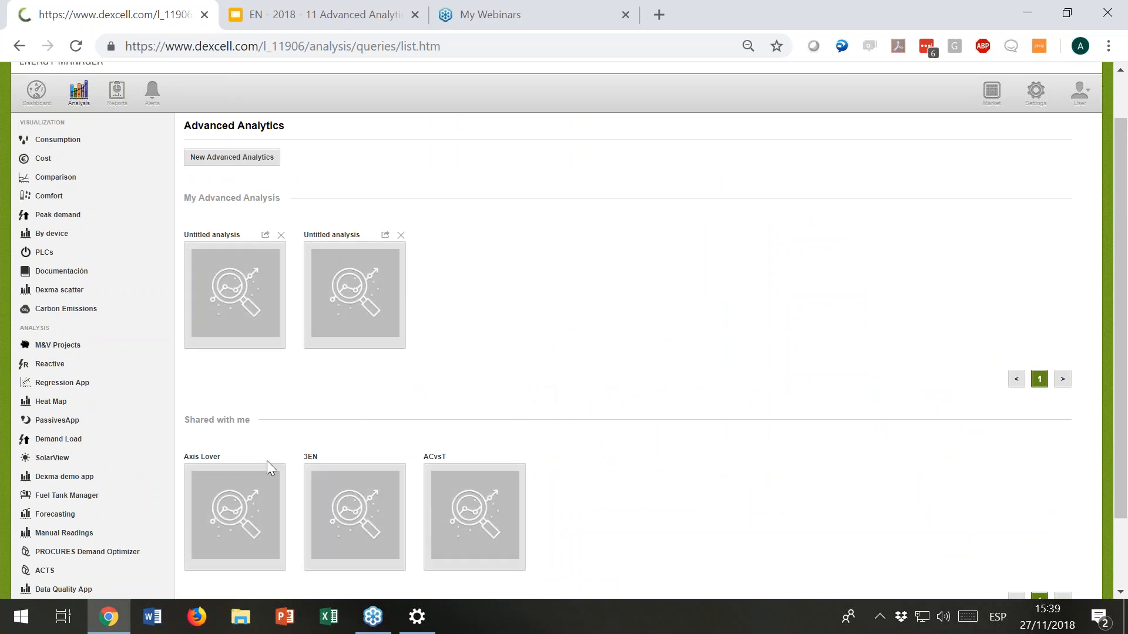
scroll(466, 486, "up", 1)
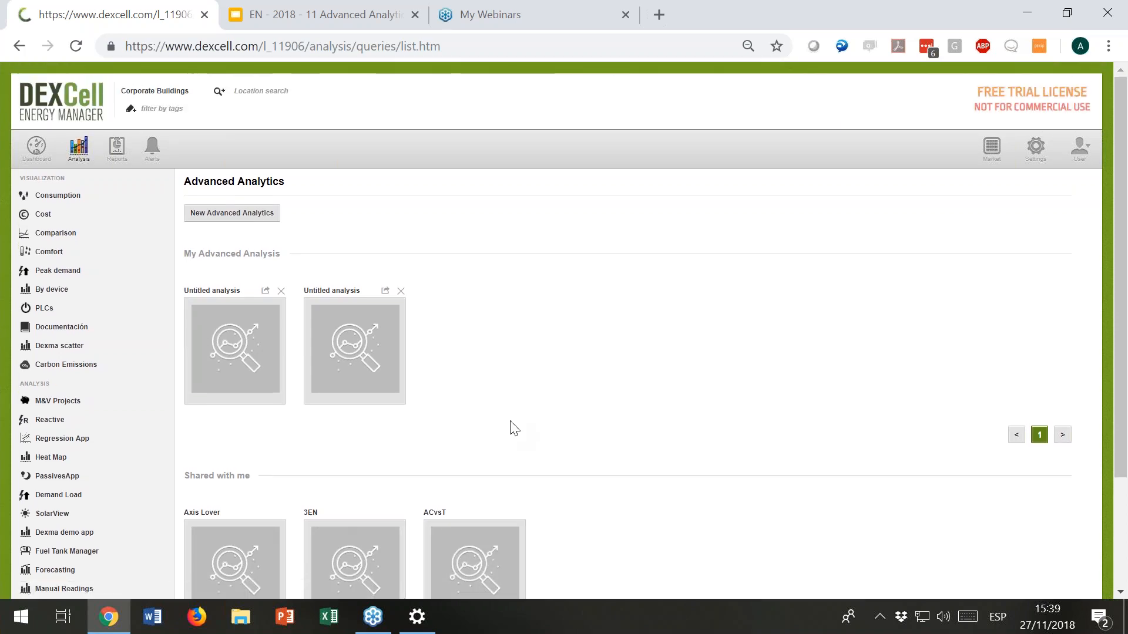
left_click(265, 291)
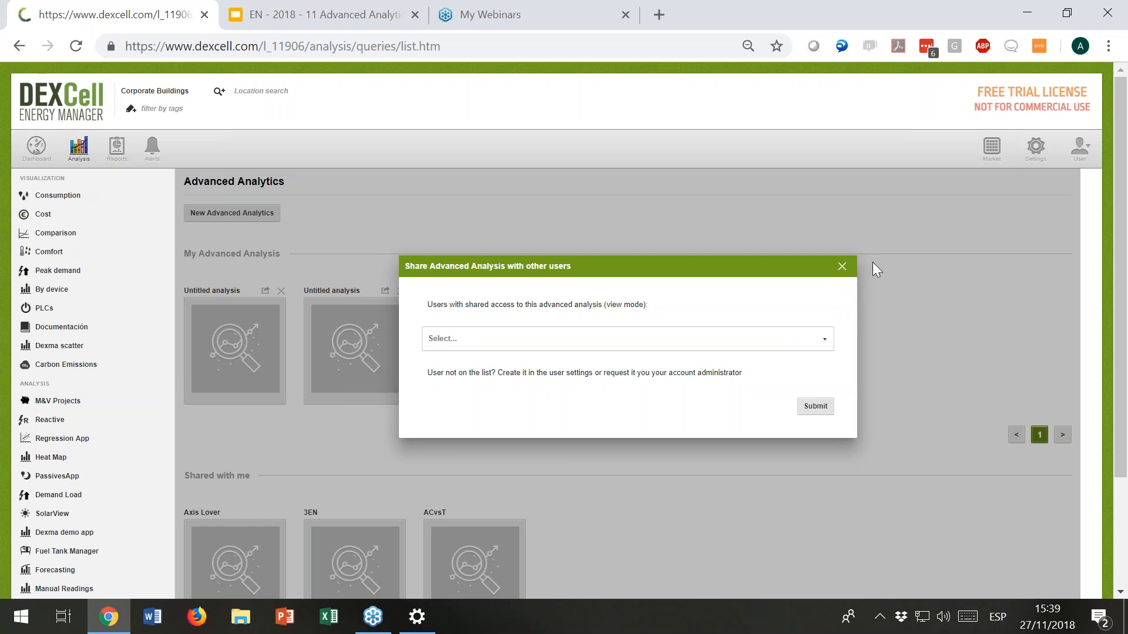
left_click(841, 268)
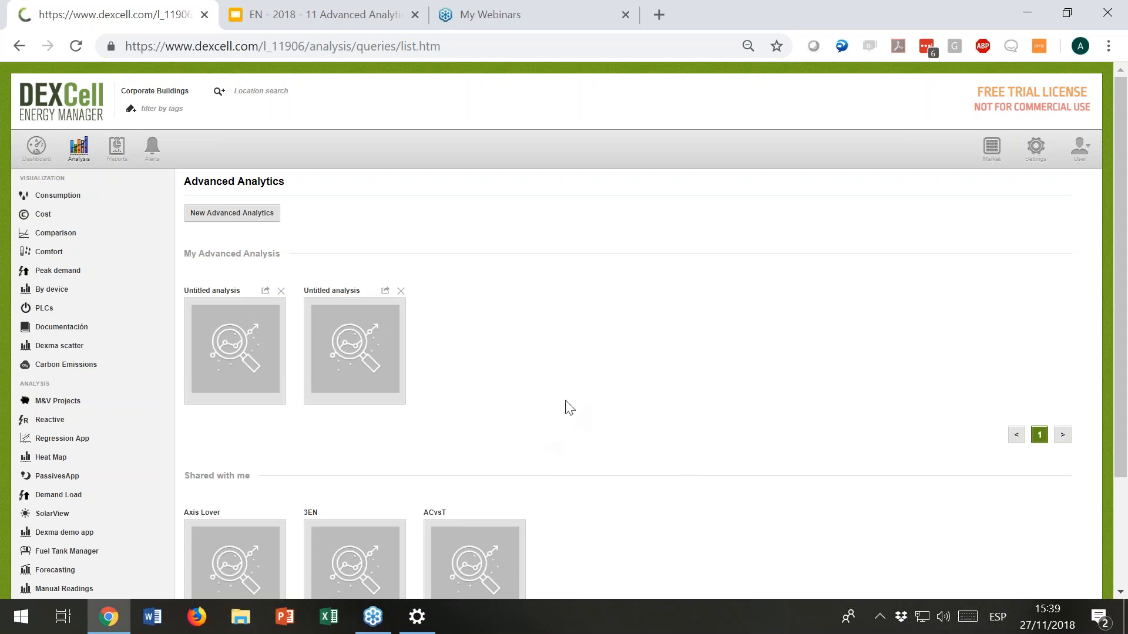
Step: Switch to the Advanced Analytics presentation in Google Slides and present it full screen, ending on summary slide 31
left_click(331, 17)
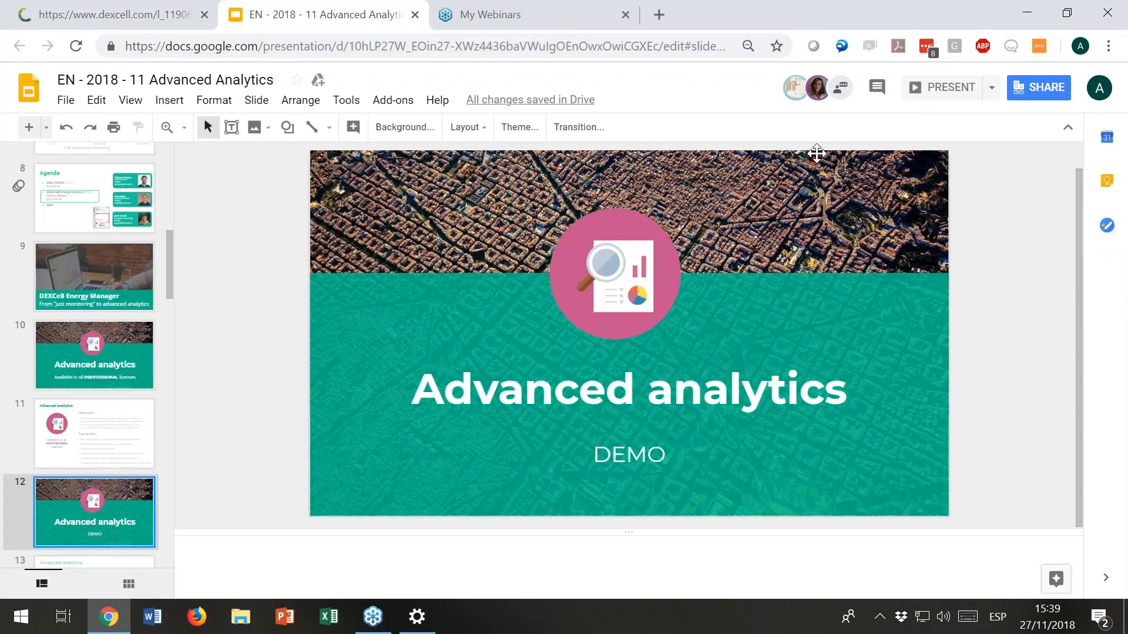
left_click(949, 94)
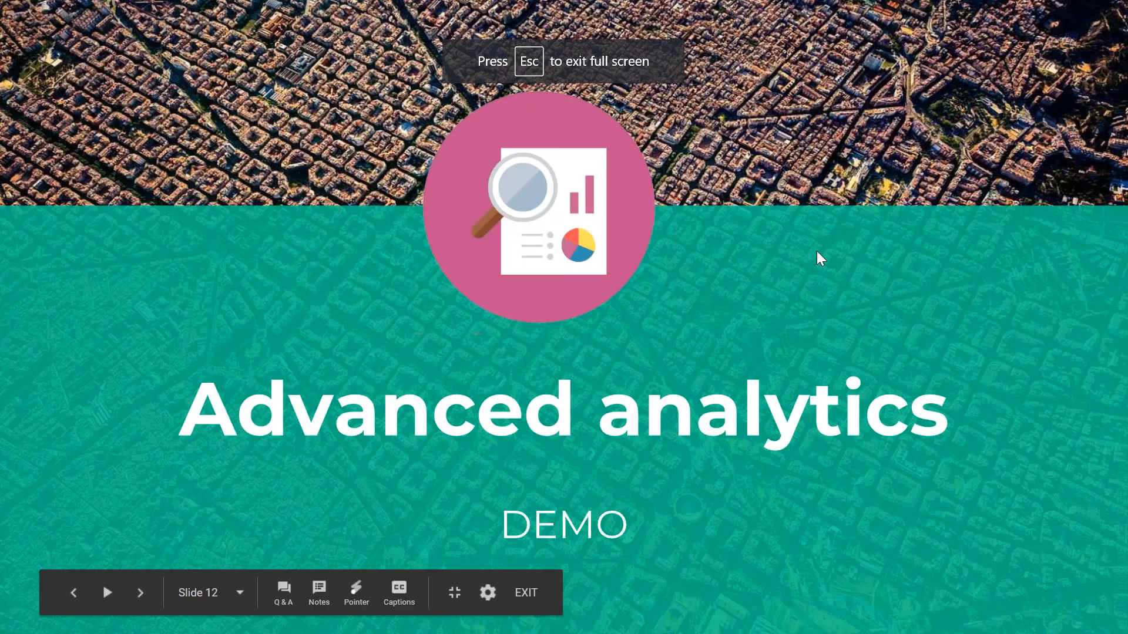
left_click(871, 429)
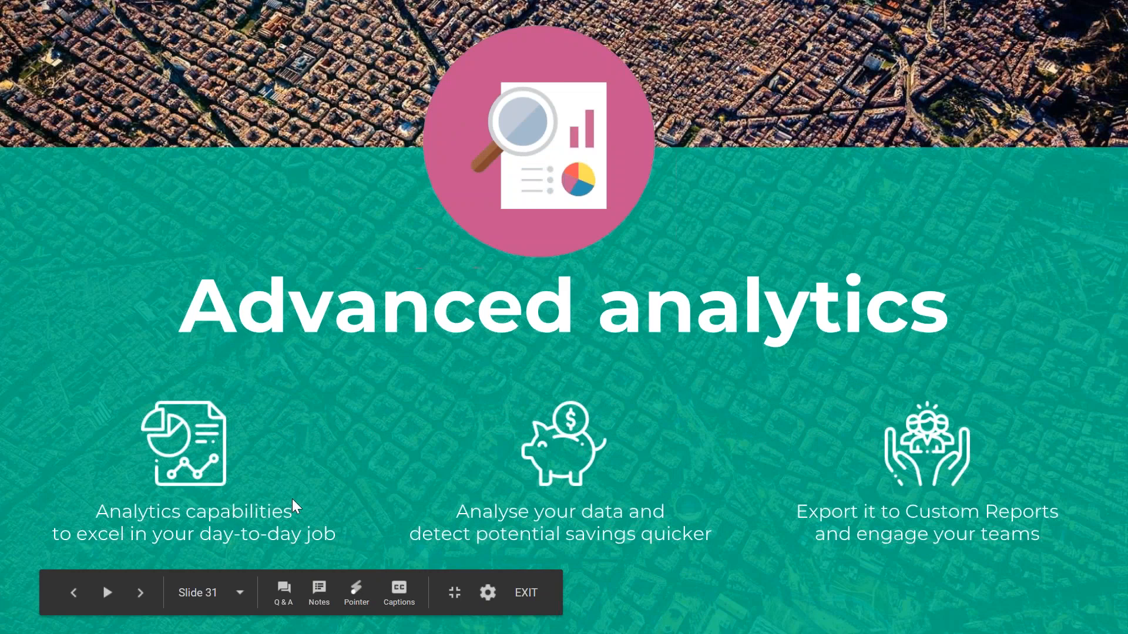
left_click(344, 459)
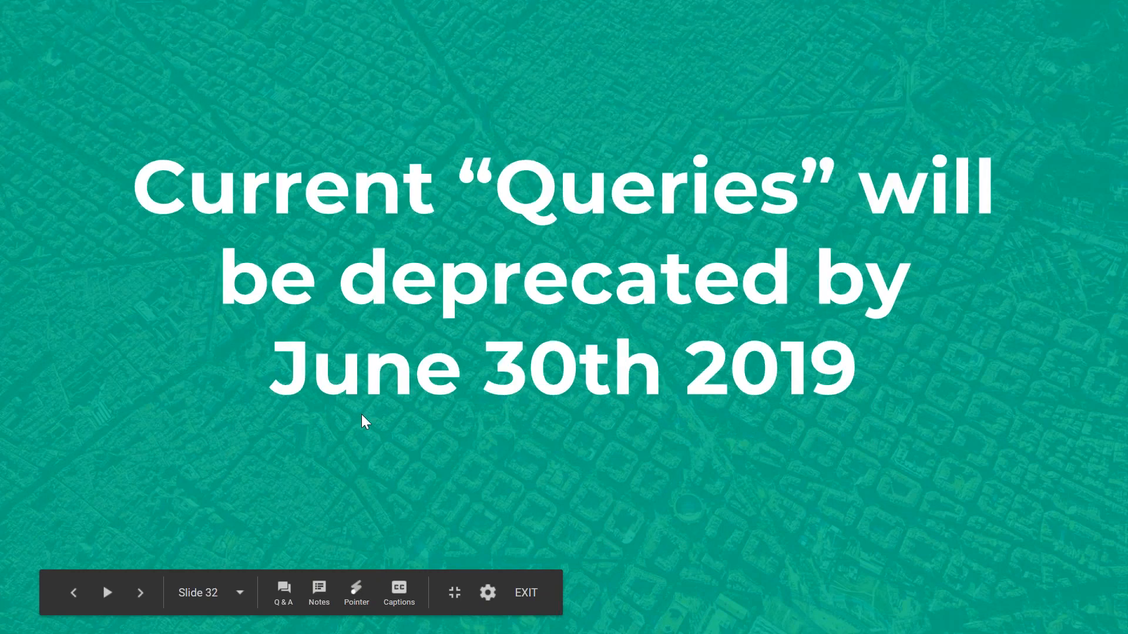
key("Left")
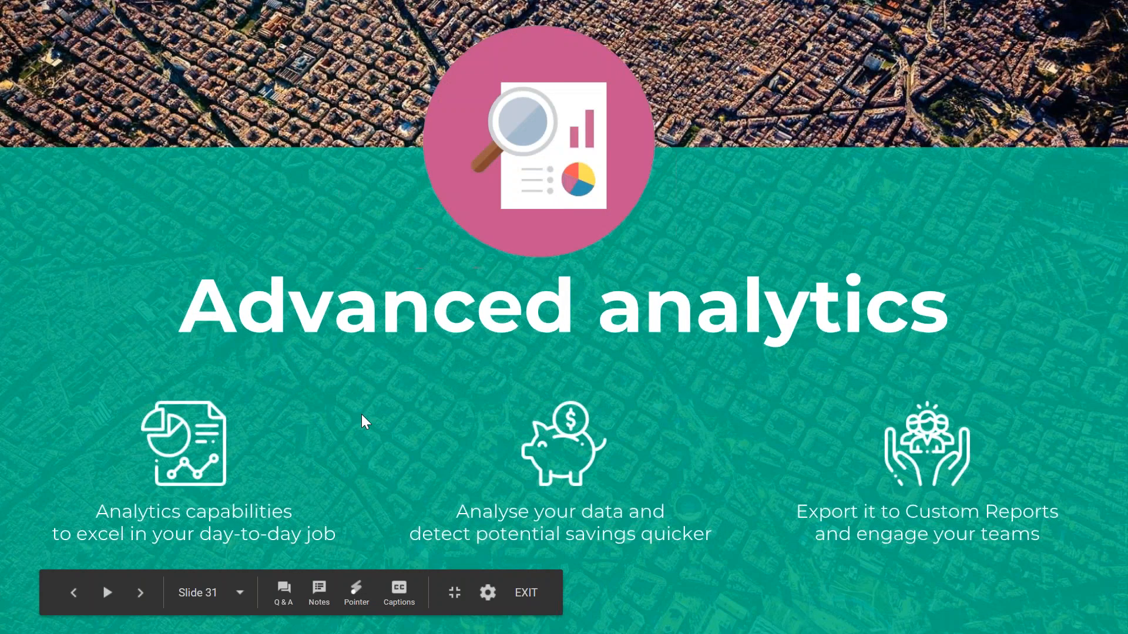